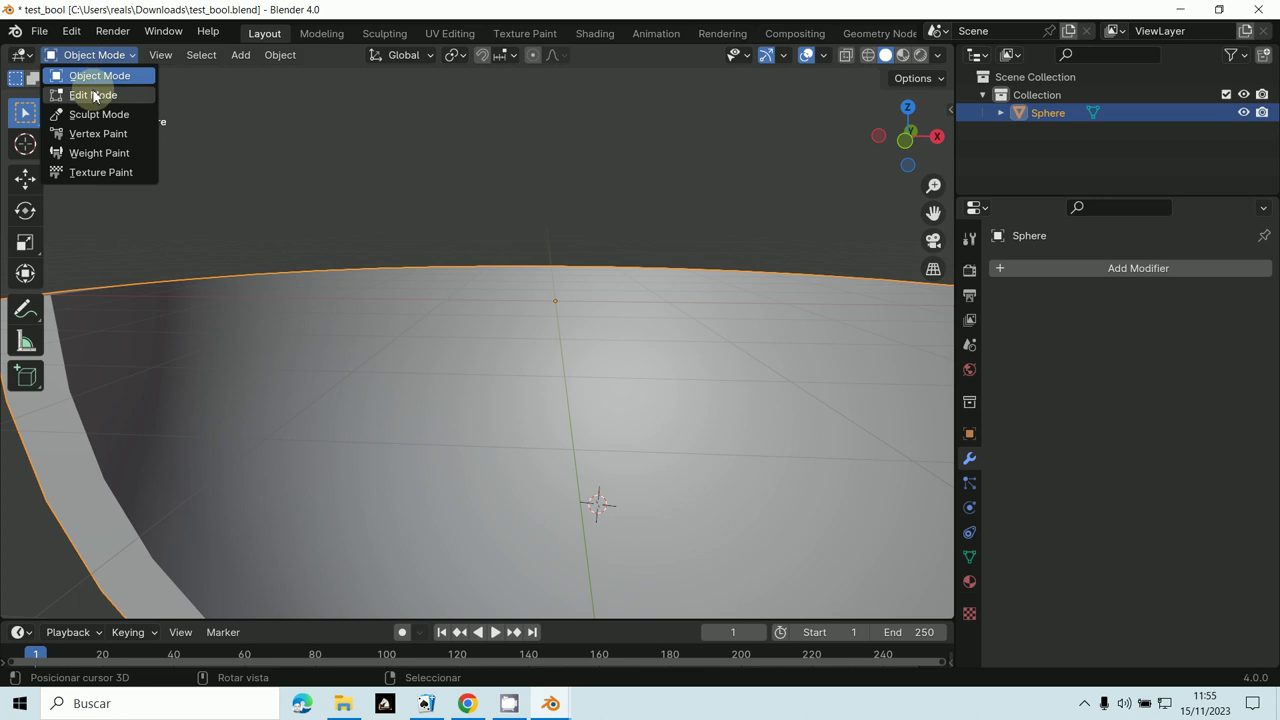
# In Edit Mode, select the inner-wall vertex on the sphere's centre line, one row below the rim, from the front view
pyautogui.click(90, 95)
pyautogui.press('KP_1')
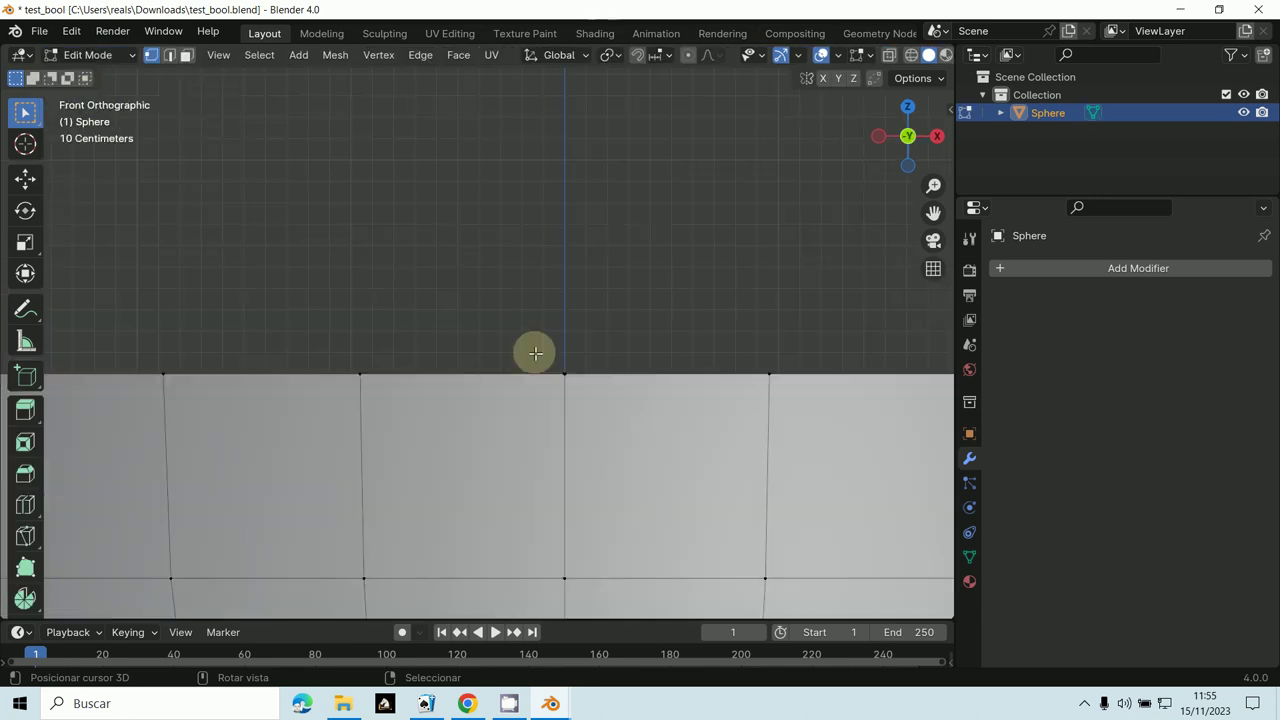
pyautogui.scroll(-3, 537, 366)
pyautogui.moveTo(497, 330); pyautogui.dragTo(494, 343)
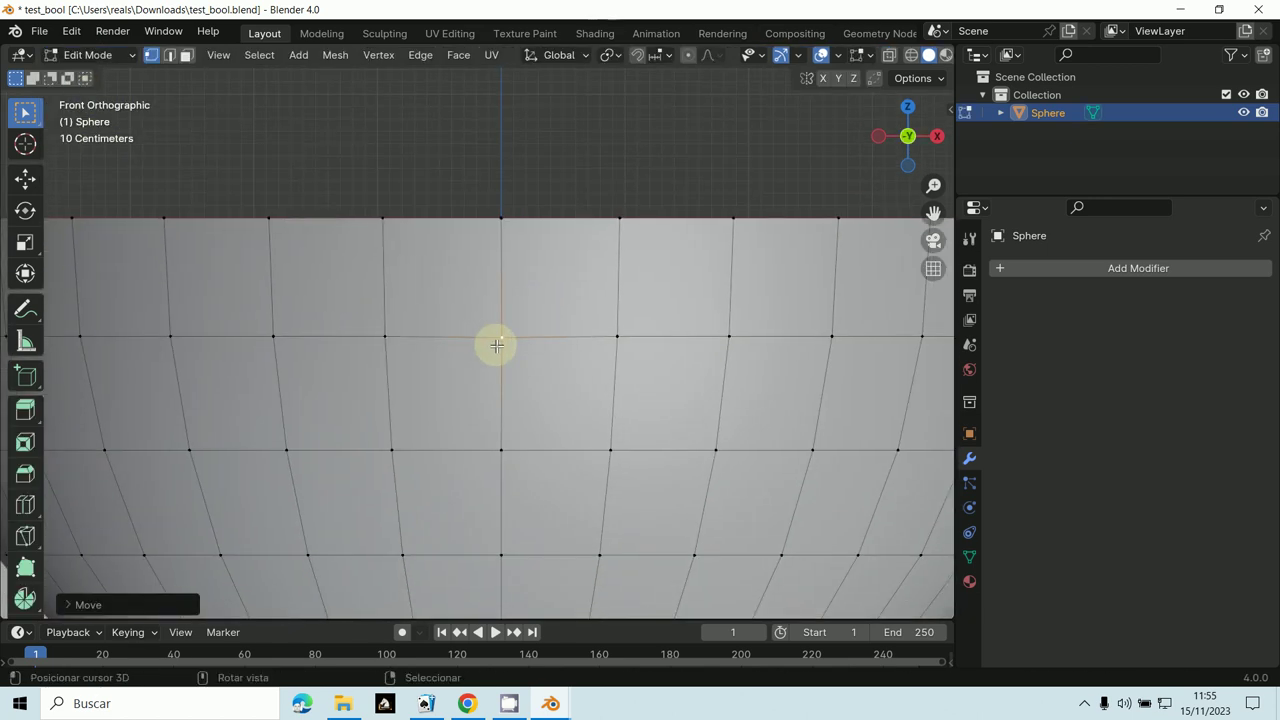
pyautogui.scroll(-3, 540, 317)
pyautogui.moveTo(540, 284); pyautogui.dragTo(470, 369, button='middle')
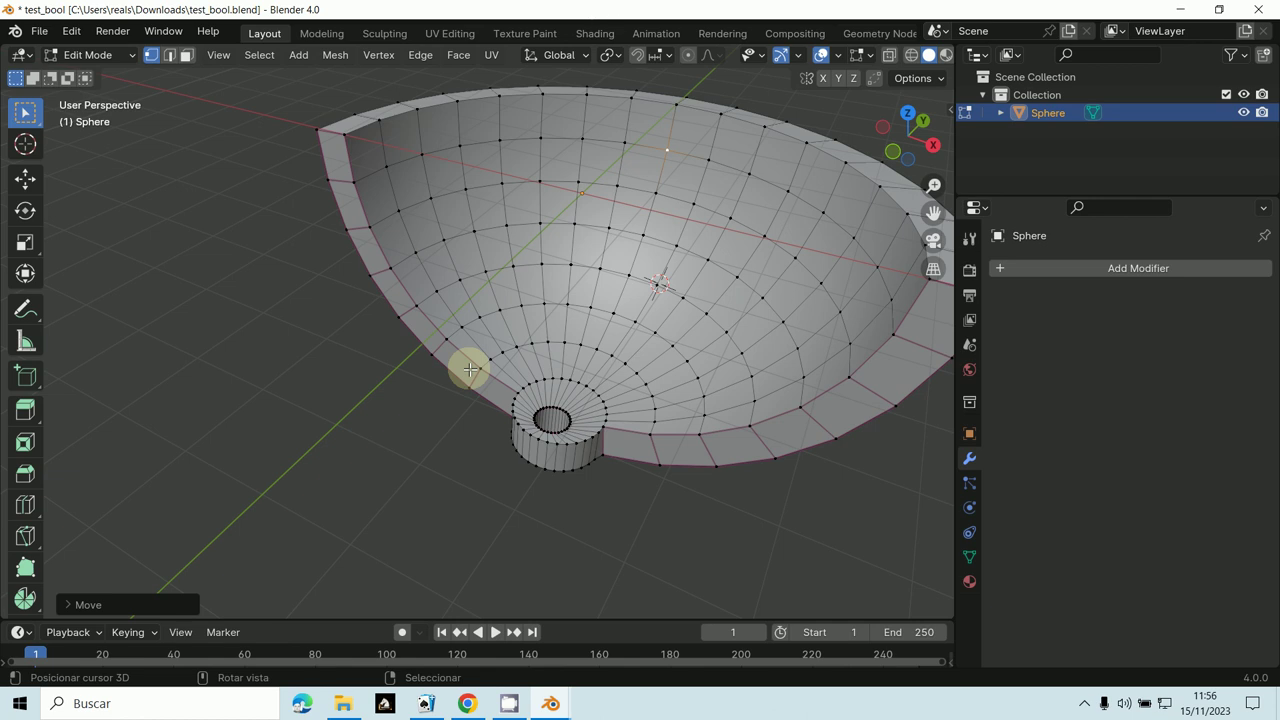
pyautogui.press('KP_1')
pyautogui.scroll(5, 469, 366)
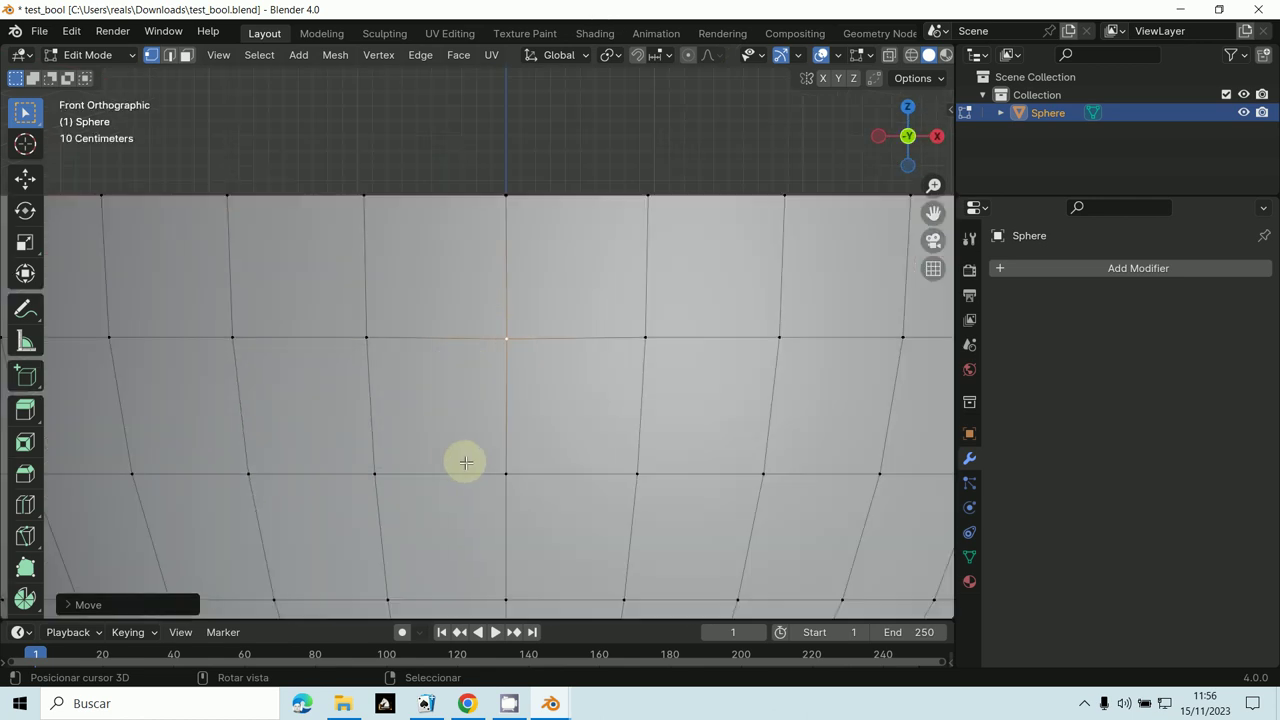
# Try bevelling the selected centre-line vertex into a small diamond-shaped face
pyautogui.click(377, 55)
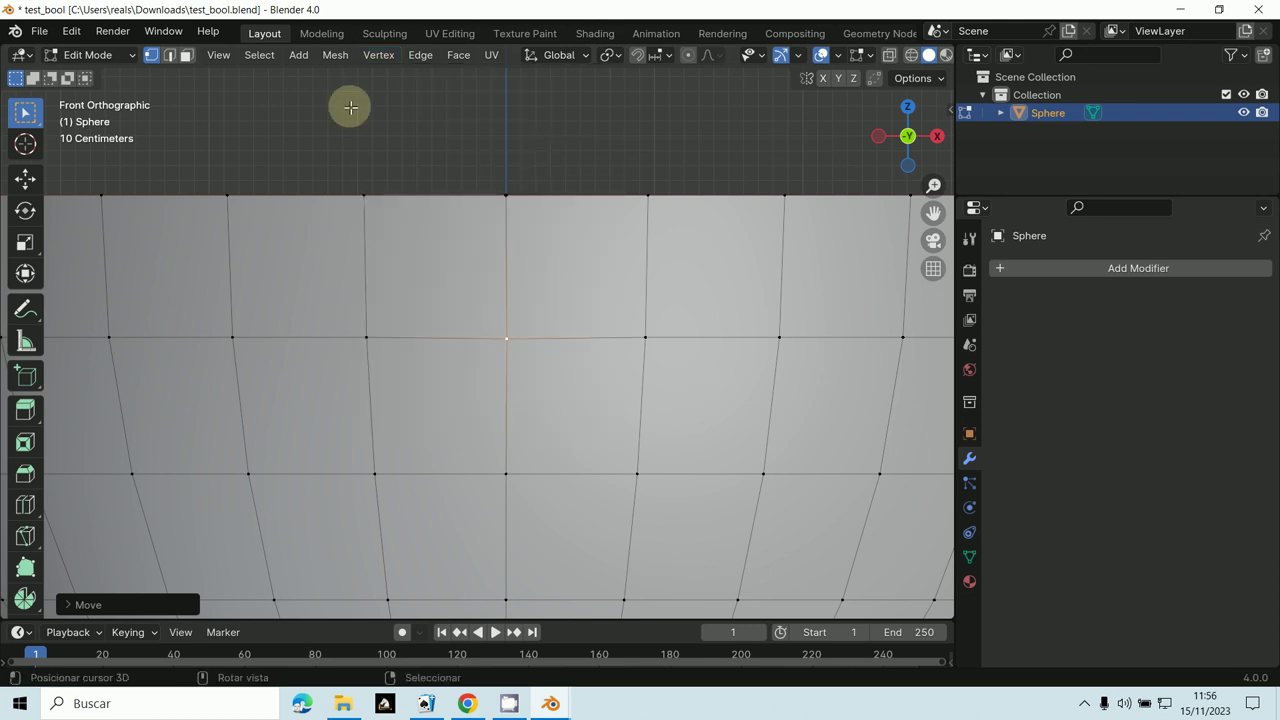
pyautogui.click(362, 57)
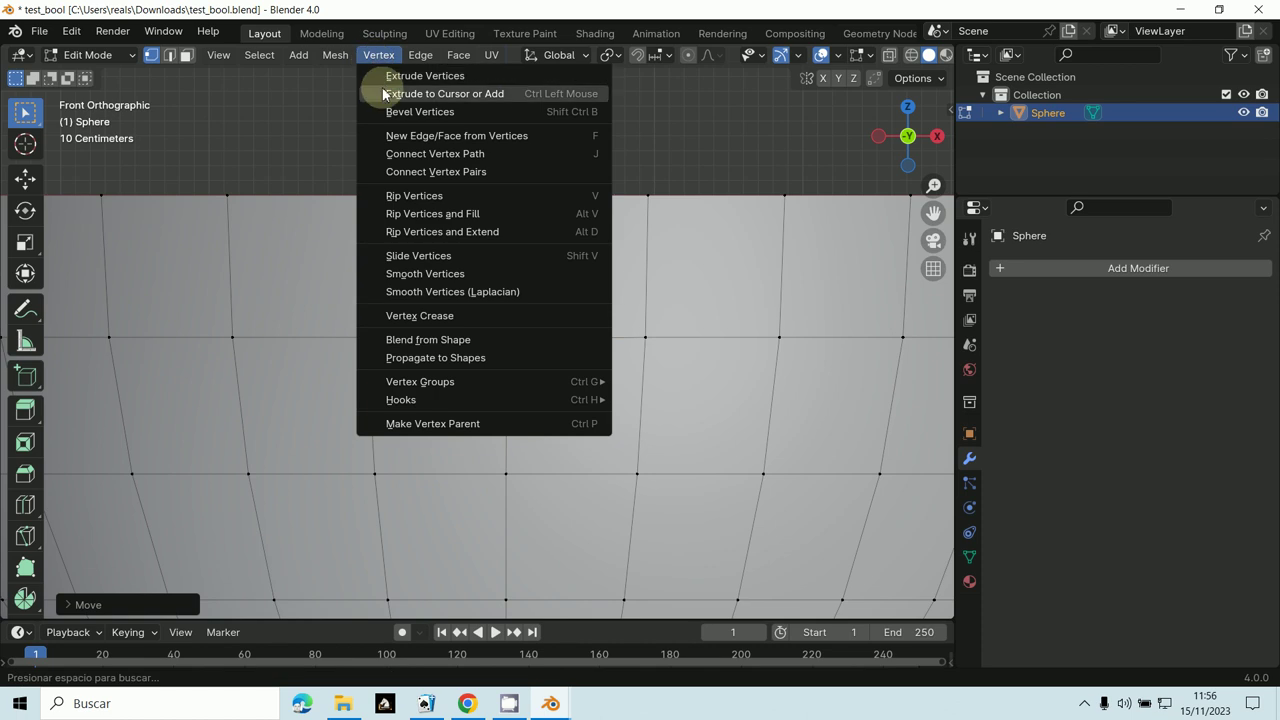
pyautogui.click(386, 106)
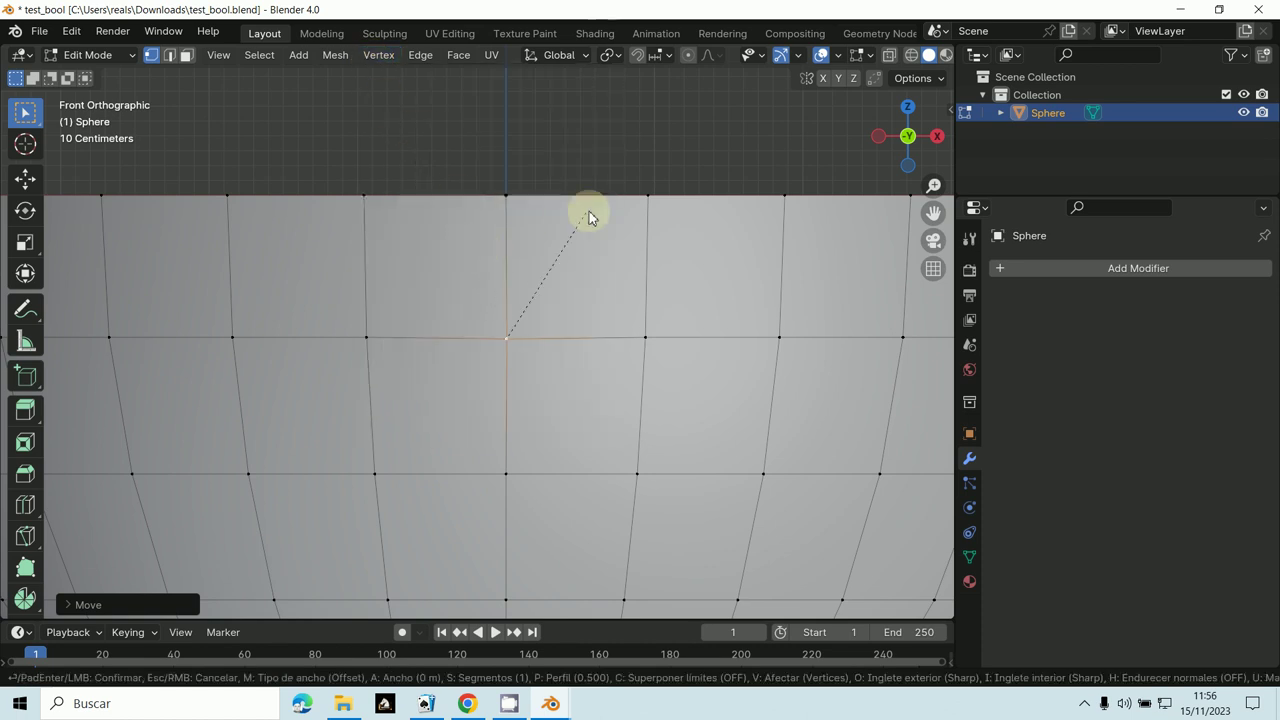
pyautogui.click(784, 188)
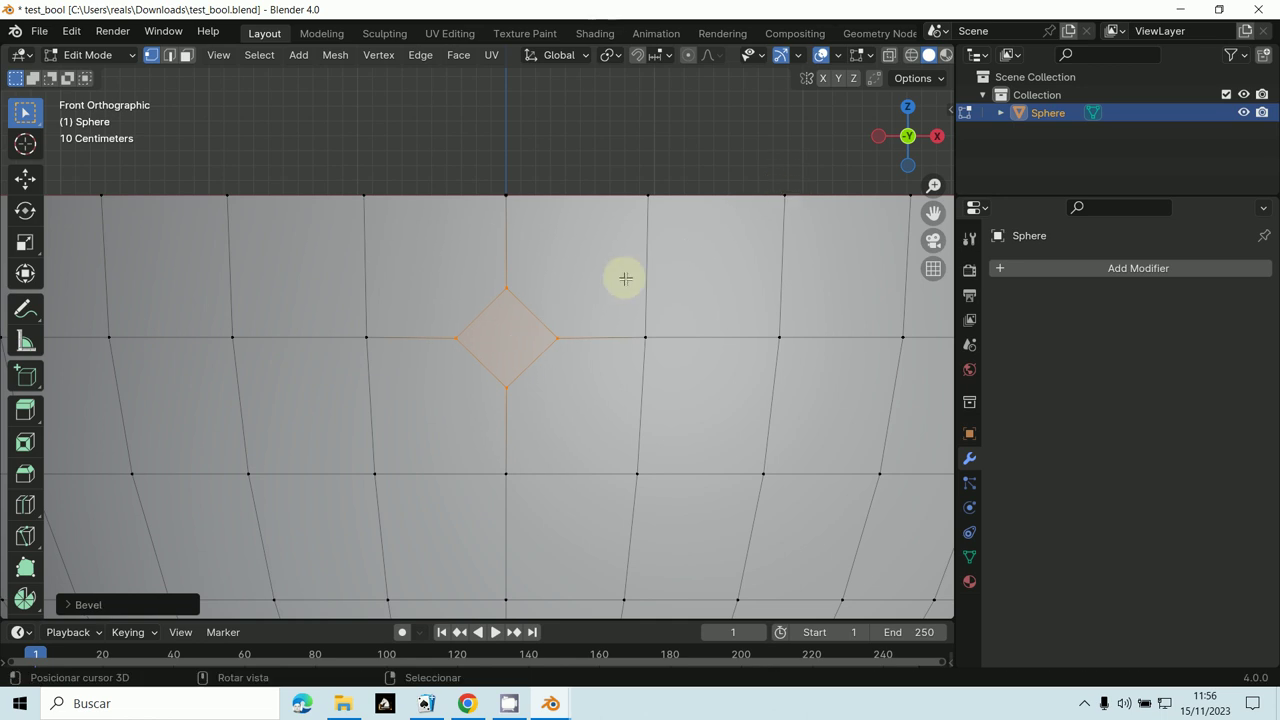
# Try moving the small diamond-shaped face slightly down along the global Z axis
pyautogui.press('g')
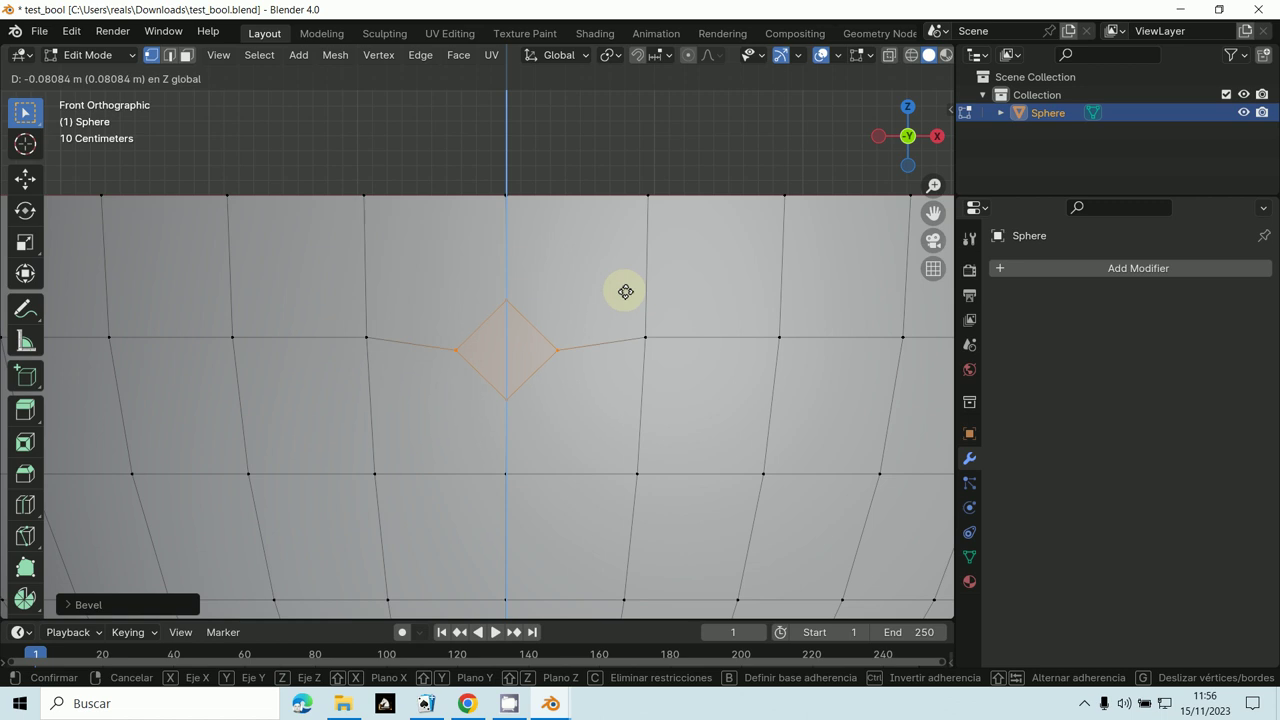
pyautogui.click(625, 302)
pyautogui.press('KP_3')
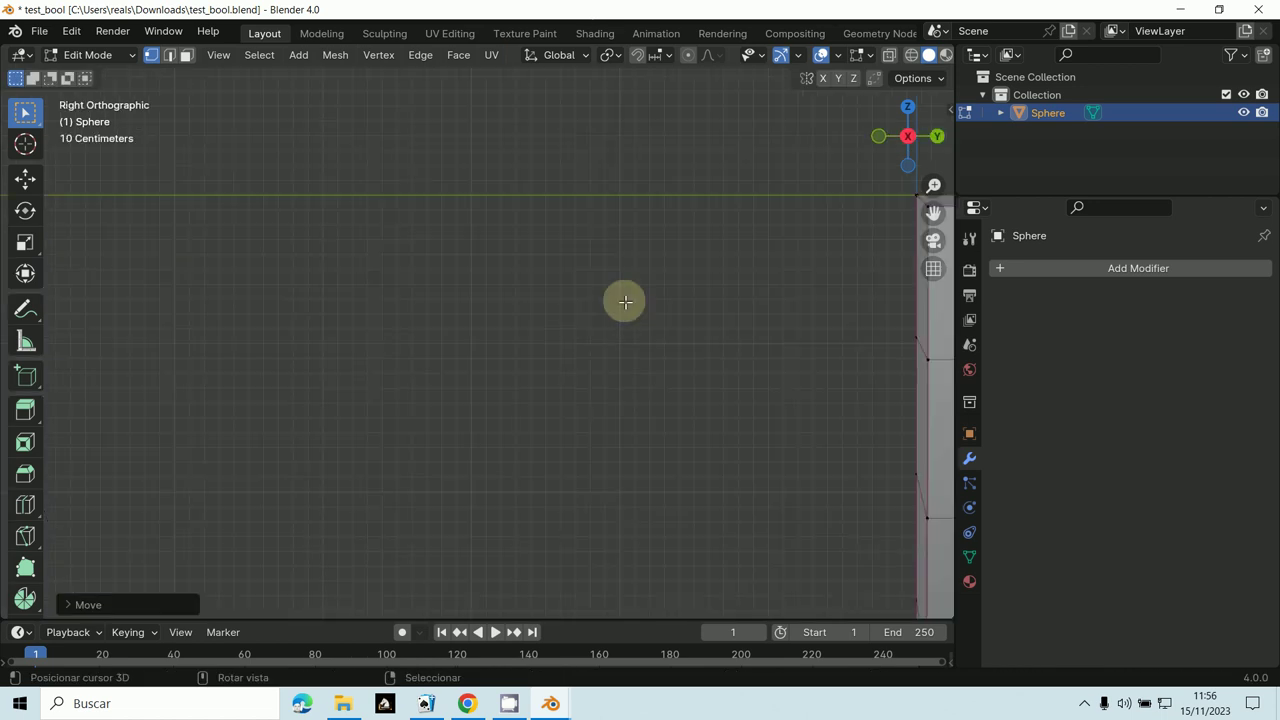
pyautogui.scroll(-5, 623, 300)
pyautogui.moveTo(651, 323); pyautogui.dragTo(597, 440, button='middle')
pyautogui.press('KP_1')
pyautogui.scroll(6, 589, 434)
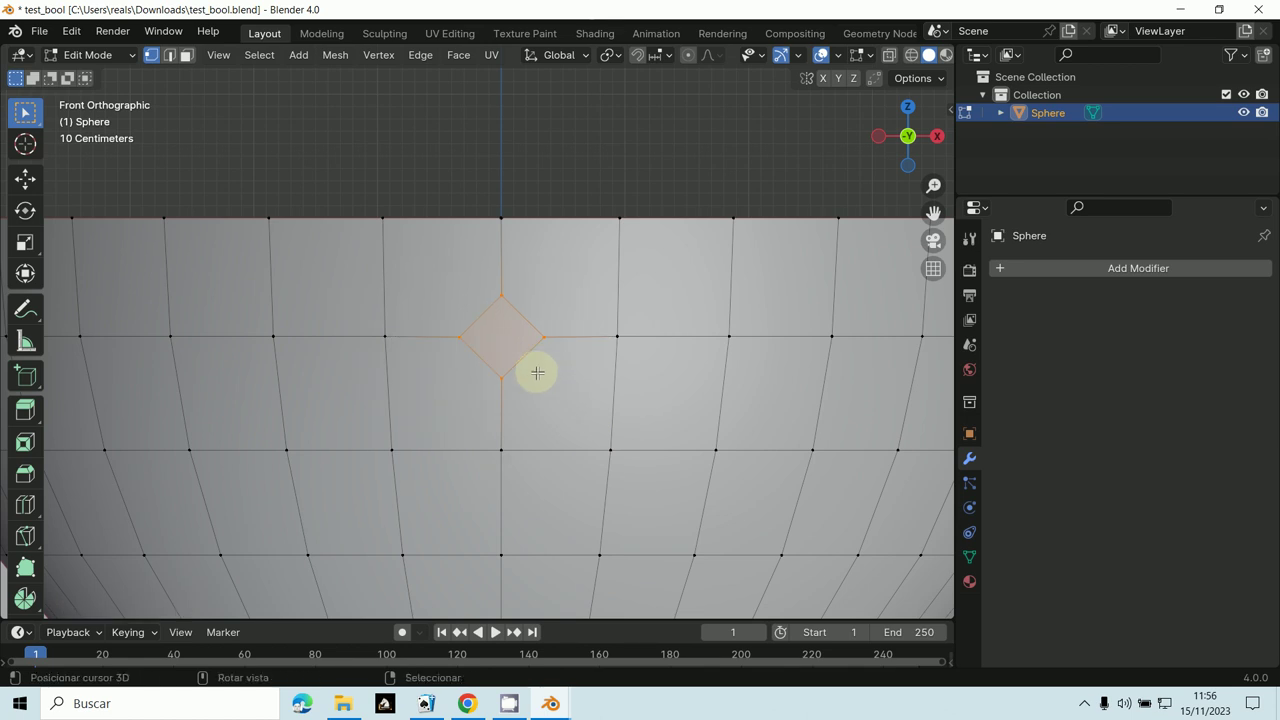
# Bevel the selected centre-line vertex with an offset width of about 0.108 m
pyautogui.scroll(3, 509, 359)
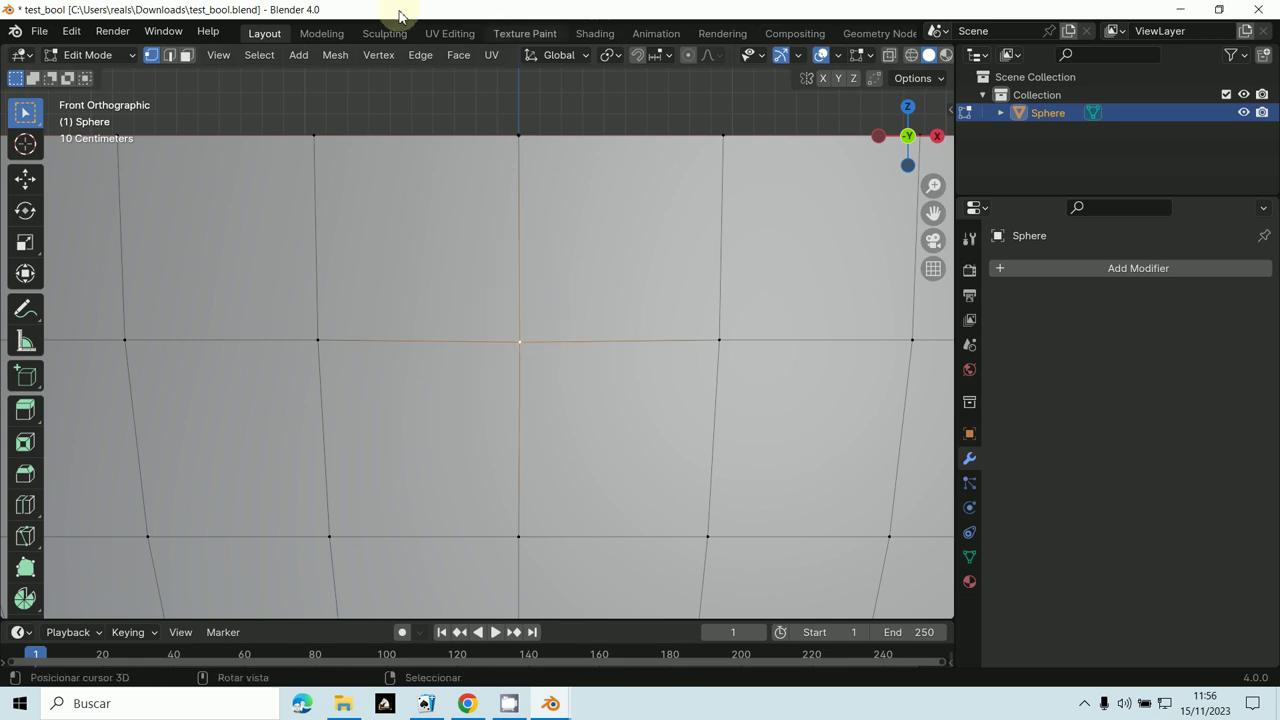
pyautogui.click(390, 56)
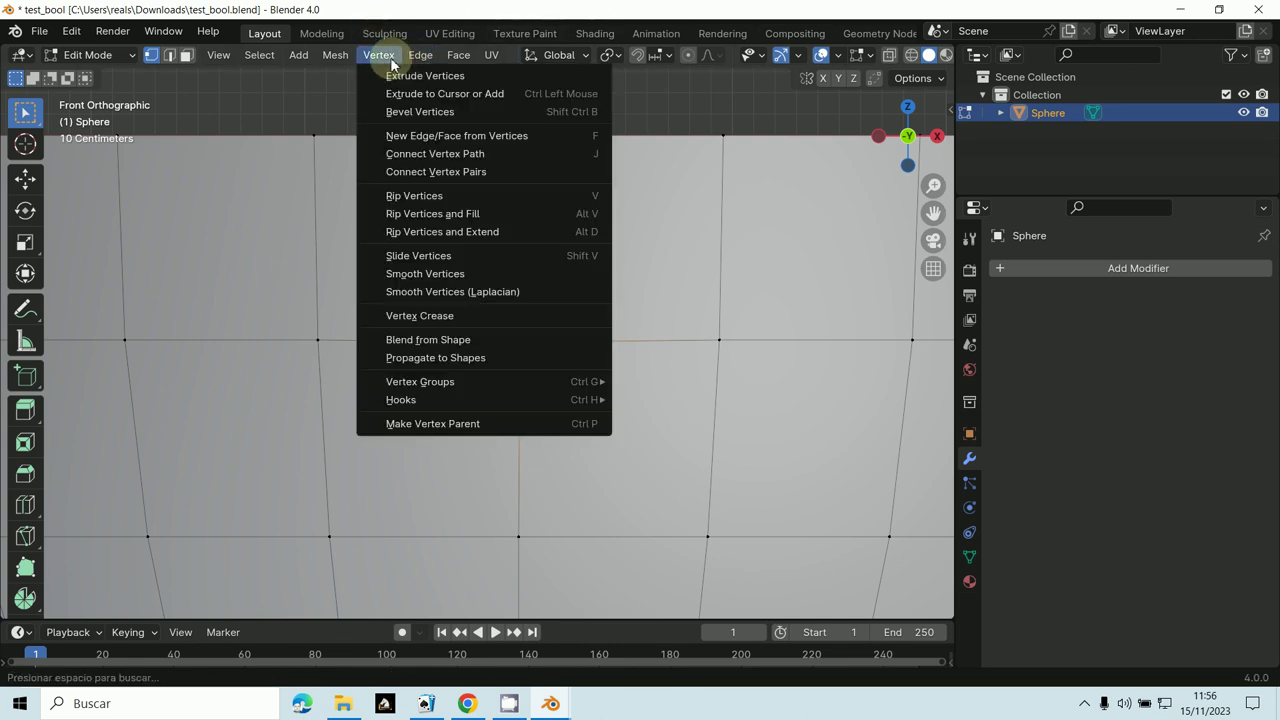
pyautogui.click(406, 107)
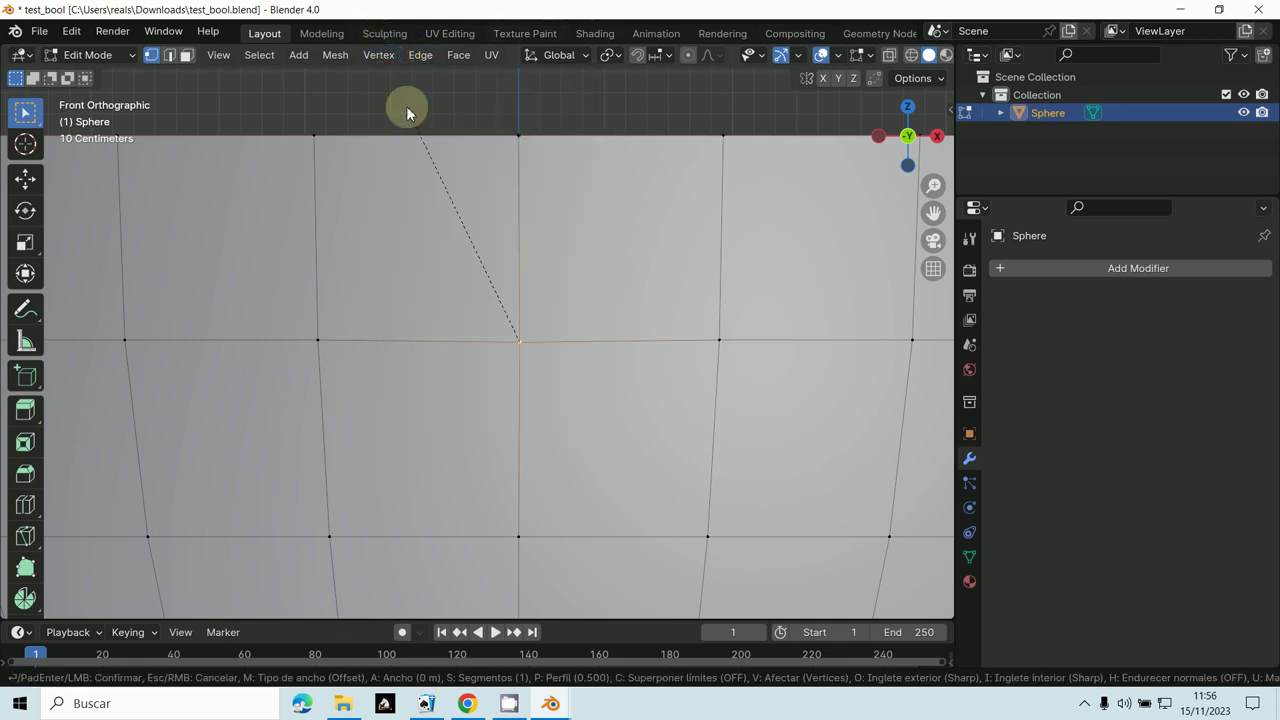
pyautogui.click(848, 155)
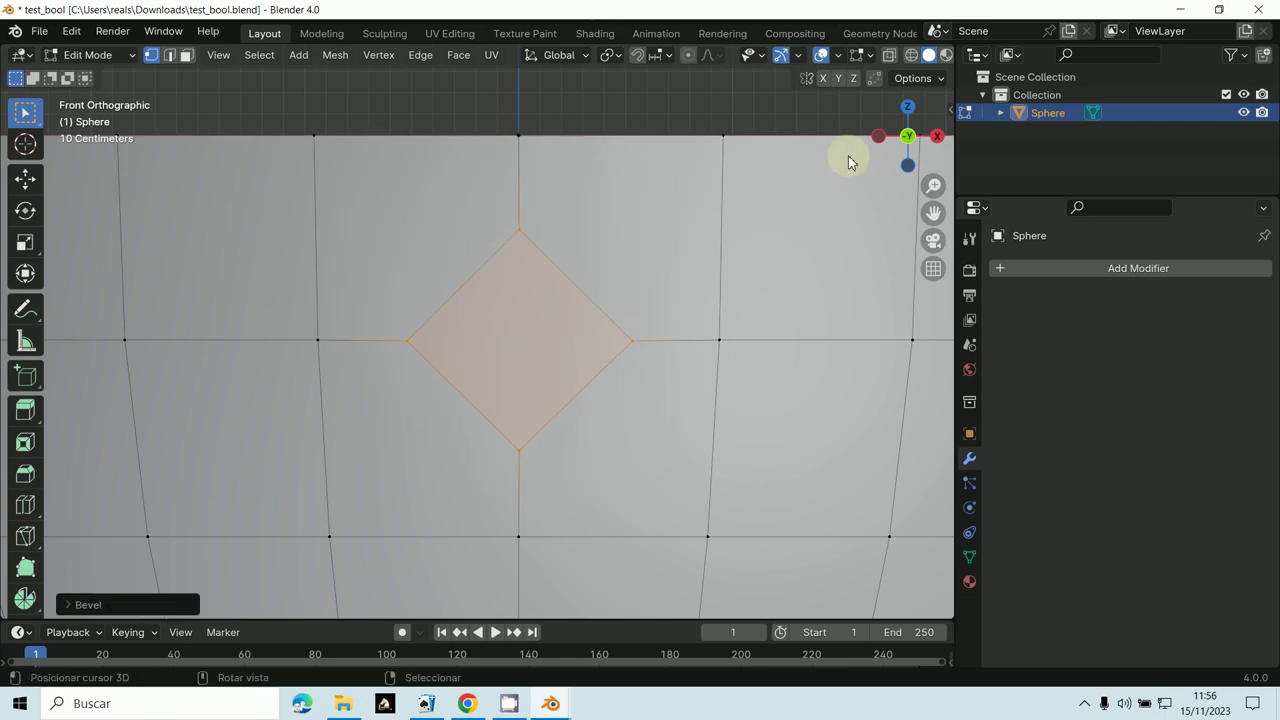
# Set the vertex bevel to 4 segments and a shape of 0.094 to round the diamond into a circle
pyautogui.click(66, 604)
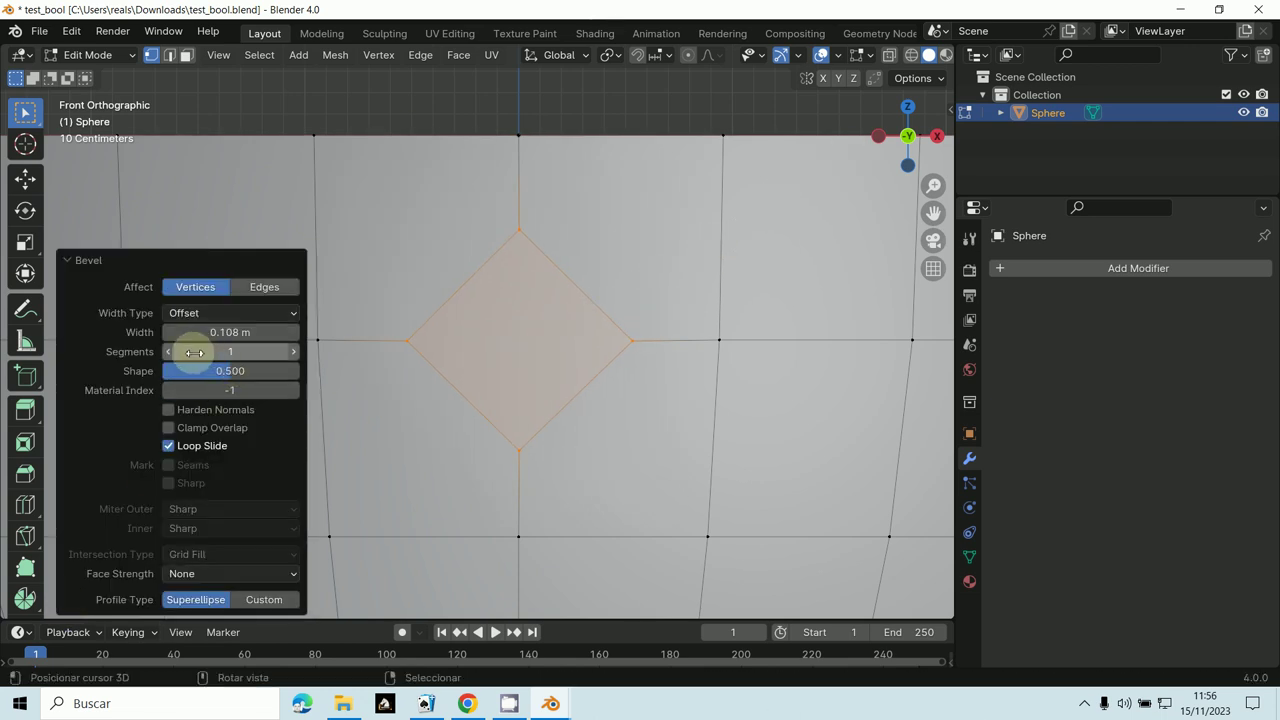
pyautogui.click(293, 352)
pyautogui.click(293, 352)
pyautogui.click(293, 352)
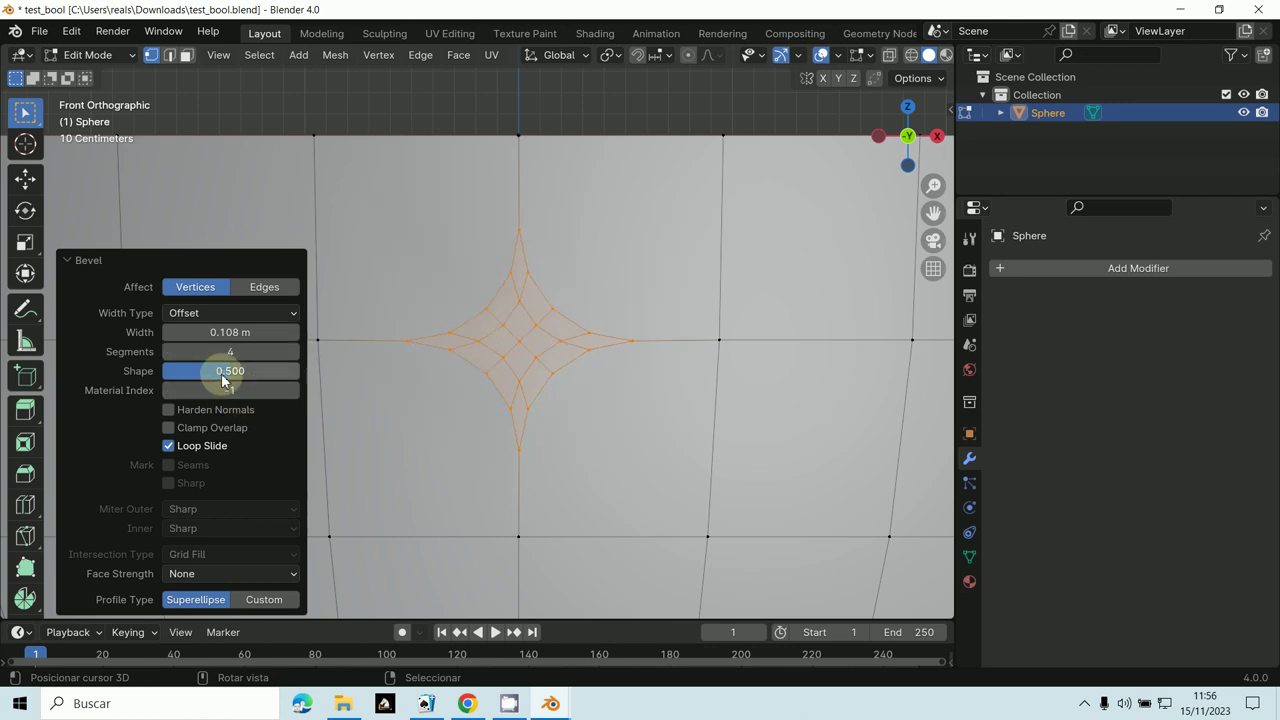
pyautogui.moveTo(212, 376); pyautogui.dragTo(165, 375)
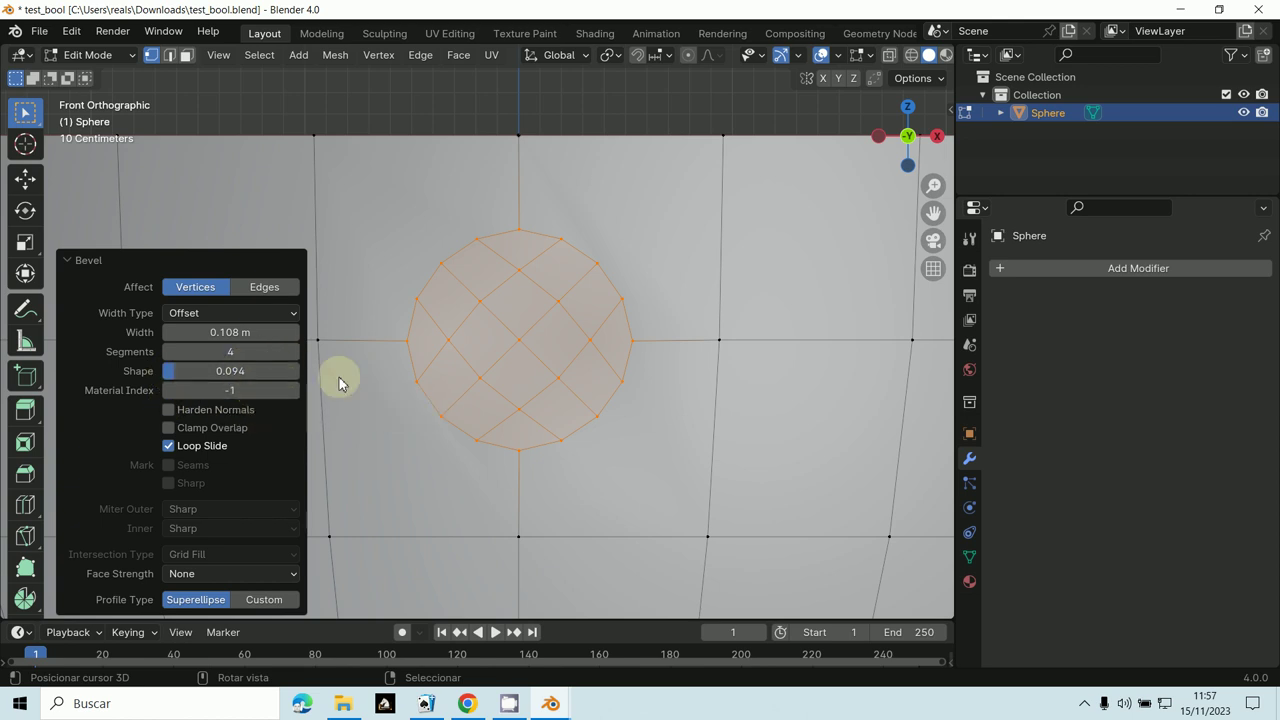
pyautogui.click(277, 183)
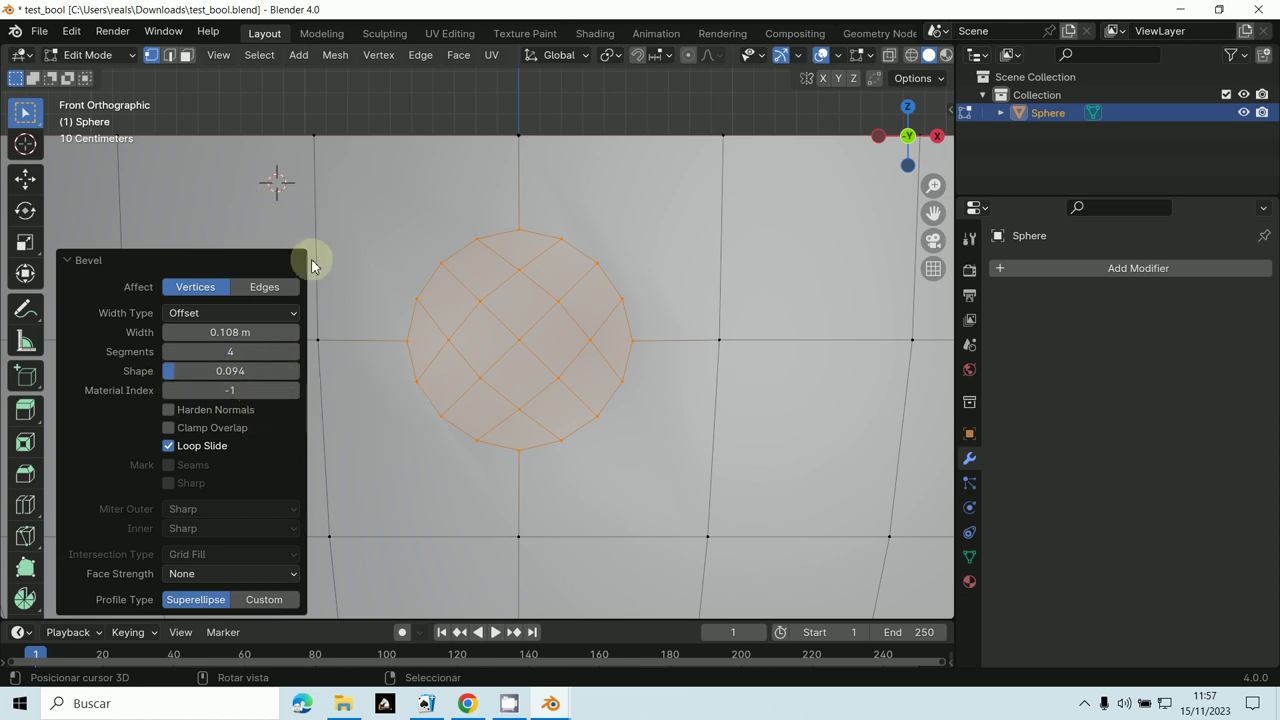
pyautogui.click(66, 258)
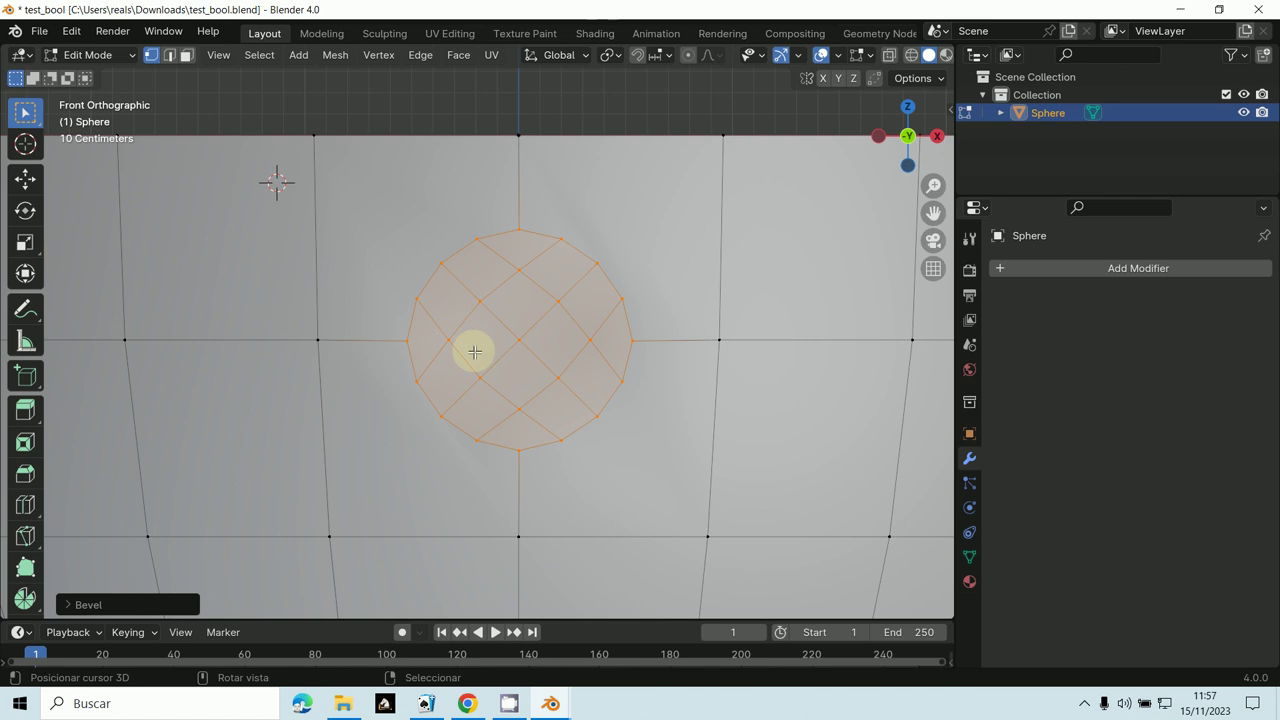
# Select the four faces surrounding the circular patch and triangulate them
pyautogui.click(184, 59)
pyautogui.click(362, 221)
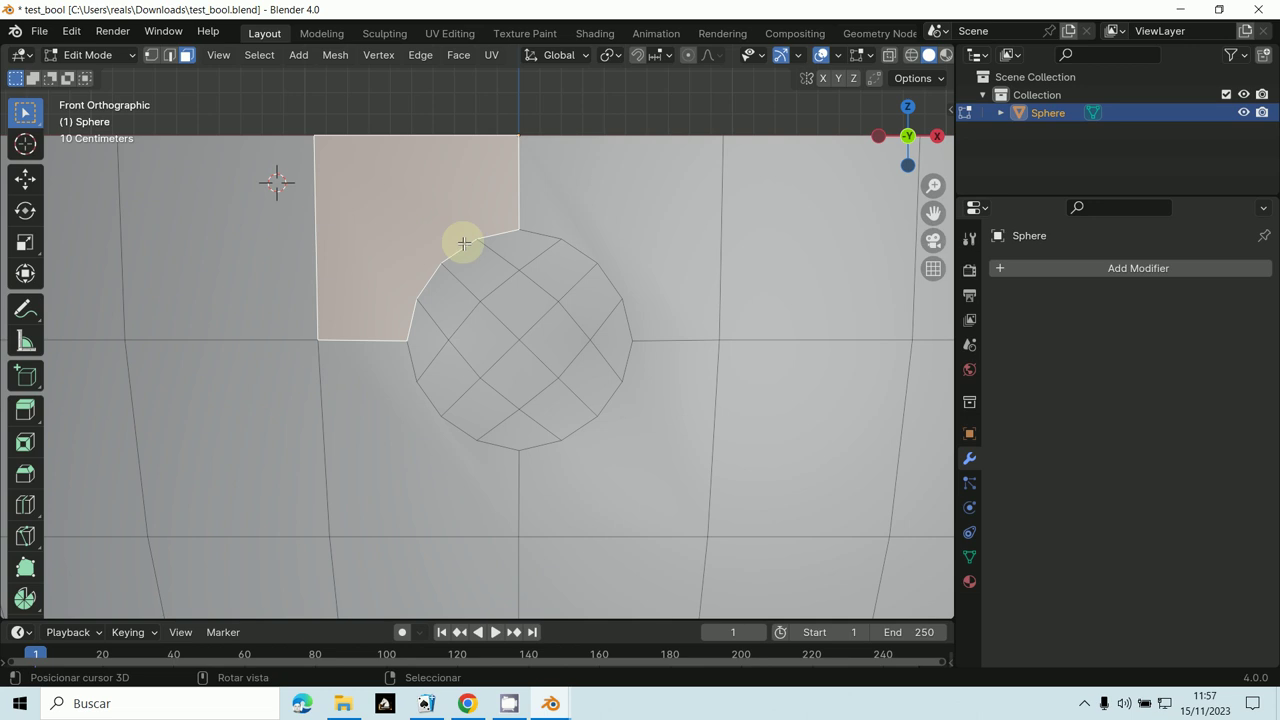
pyautogui.press('c')
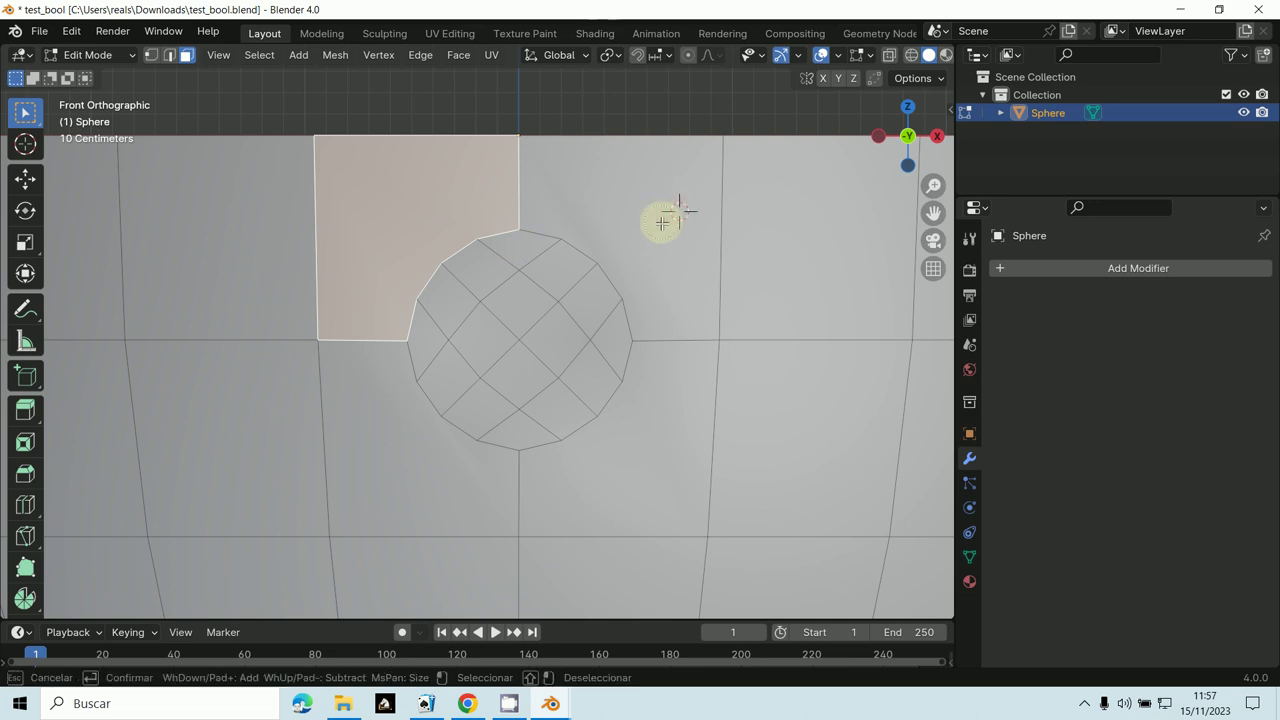
pyautogui.moveTo(671, 391)
pyautogui.mouseDown()
pyautogui.moveTo(664, 428)
pyautogui.moveTo(532, 469)
pyautogui.moveTo(427, 472)
pyautogui.mouseUp()
pyautogui.rightClick(427, 472)
pyautogui.scroll(-3, 650, 320)
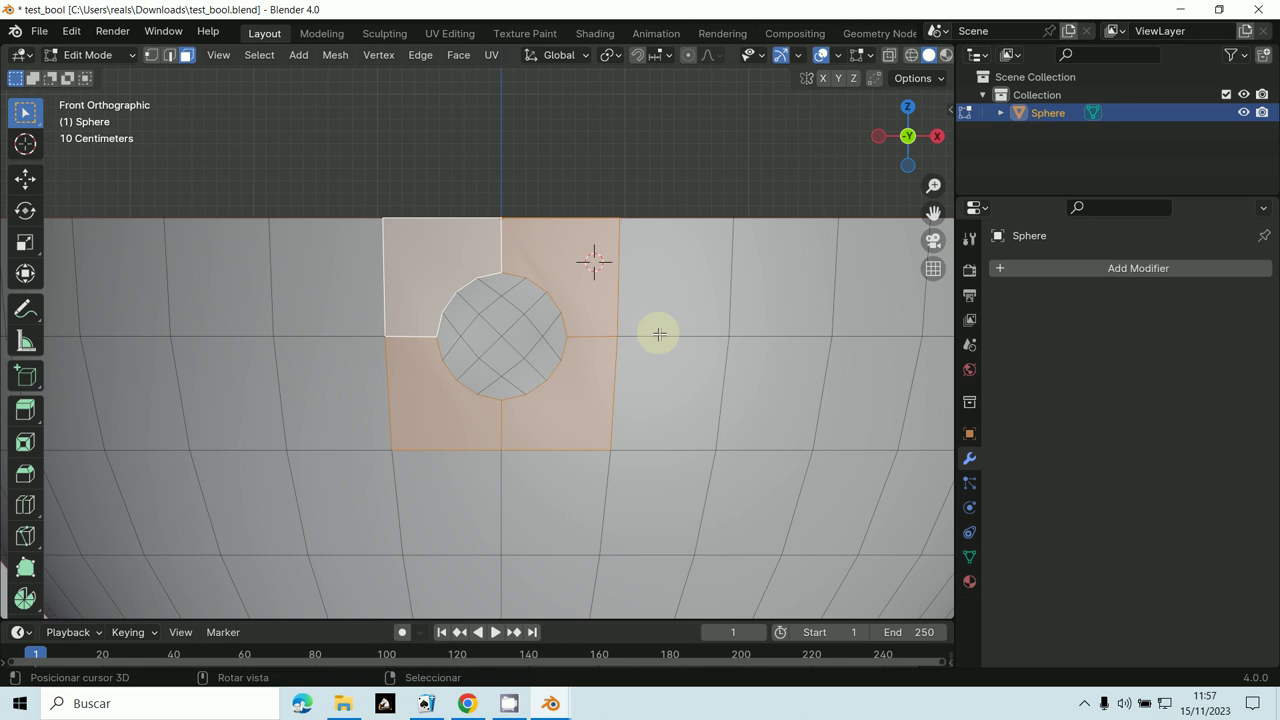
pyautogui.moveTo(657, 331); pyautogui.dragTo(697, 269, button='middle')
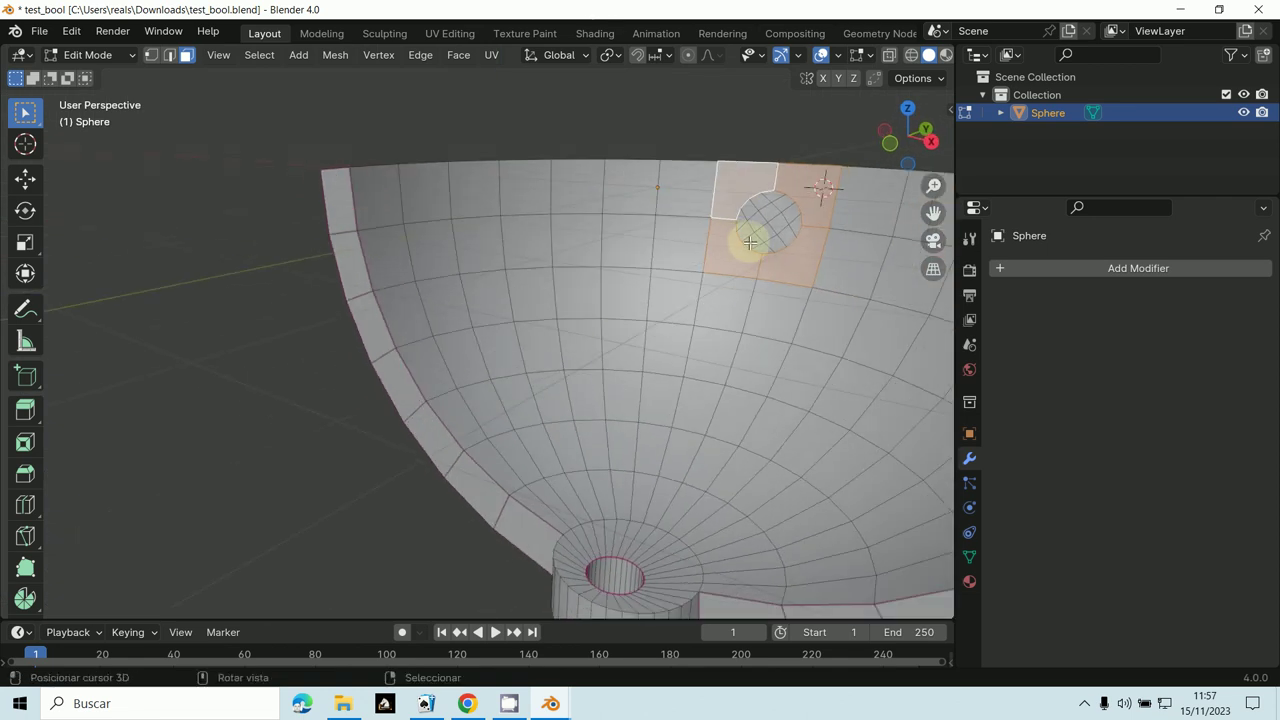
pyautogui.press('KP_1')
pyautogui.press('KP_Decimal')
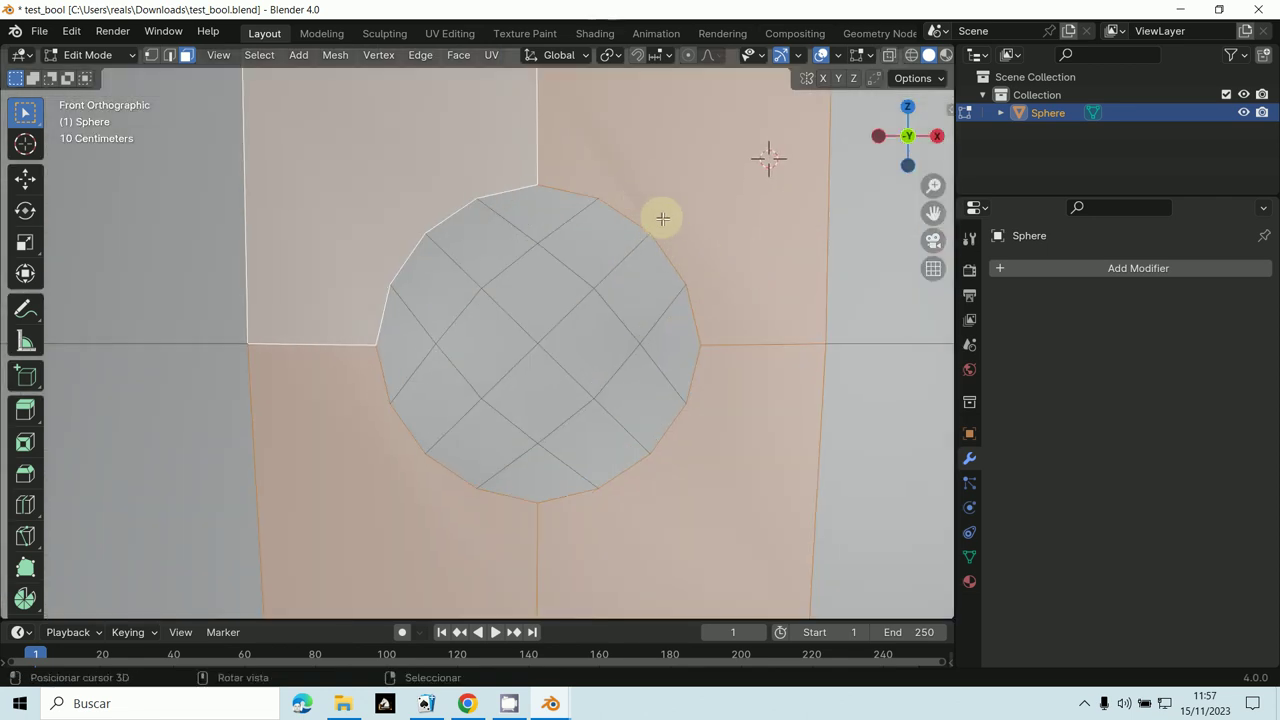
pyautogui.hotkey('ctrl', 't')
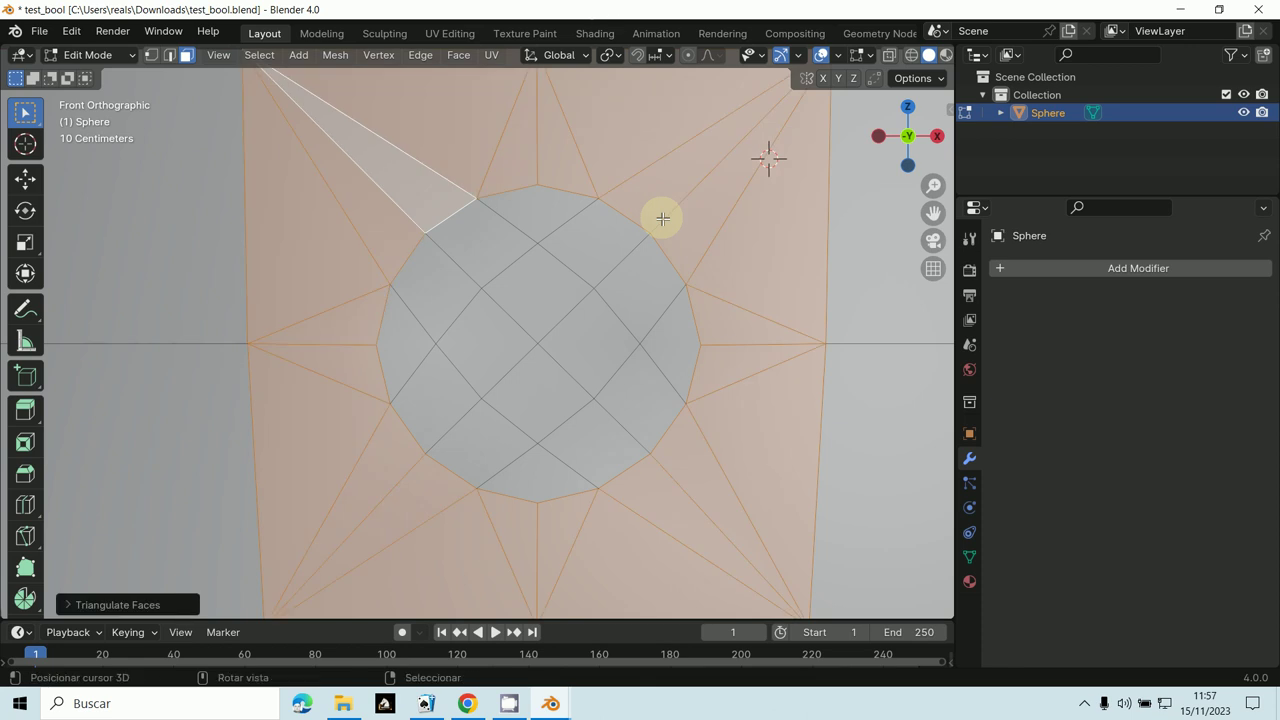
# Select all faces inside the circular patch and delete them to open a round hole in the inner wall
pyautogui.click(530, 267)
pyautogui.keyDown('shift'); pyautogui.click(543, 214); pyautogui.keyUp('shift')
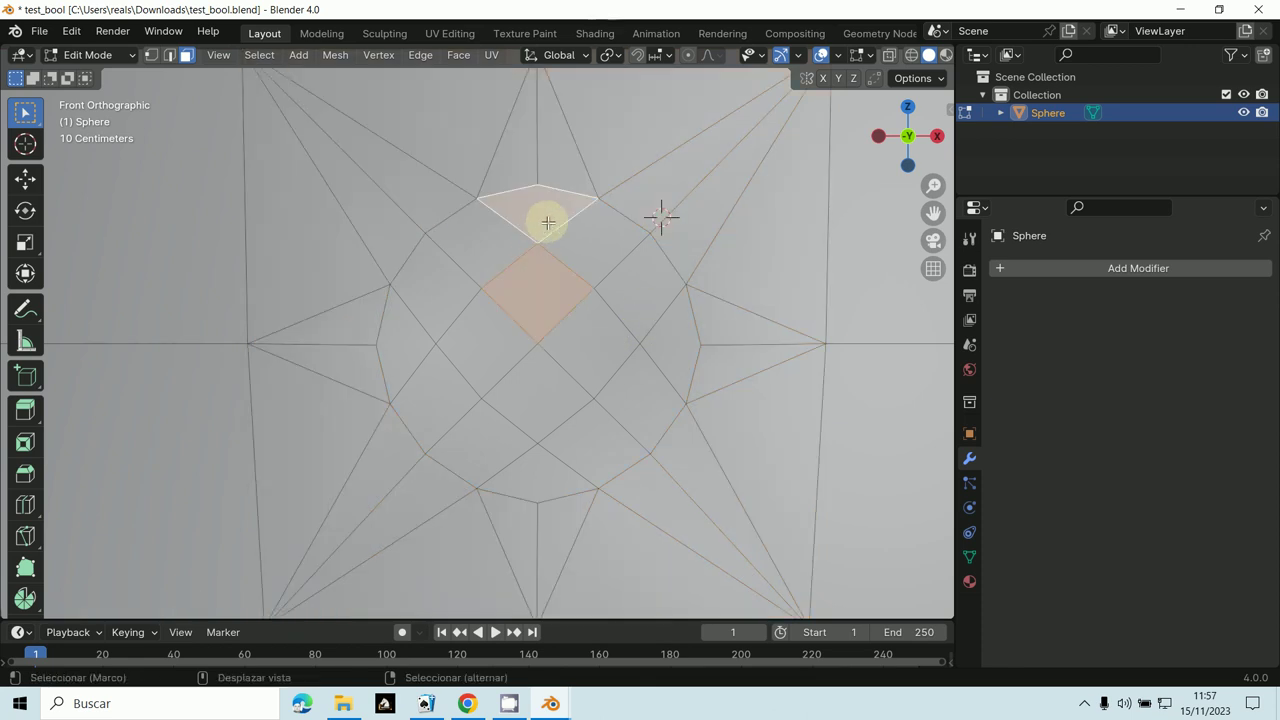
pyautogui.keyDown('shift'); pyautogui.click(501, 249); pyautogui.keyUp('shift')
pyautogui.press('c')
pyautogui.moveTo(566, 291)
pyautogui.mouseDown()
pyautogui.moveTo(596, 330)
pyautogui.moveTo(588, 276)
pyautogui.moveTo(608, 301)
pyautogui.moveTo(625, 385)
pyautogui.moveTo(607, 421)
pyautogui.moveTo(505, 446)
pyautogui.moveTo(464, 435)
pyautogui.moveTo(453, 301)
pyautogui.mouseUp()
pyautogui.rightClick(453, 301)
pyautogui.press('x')
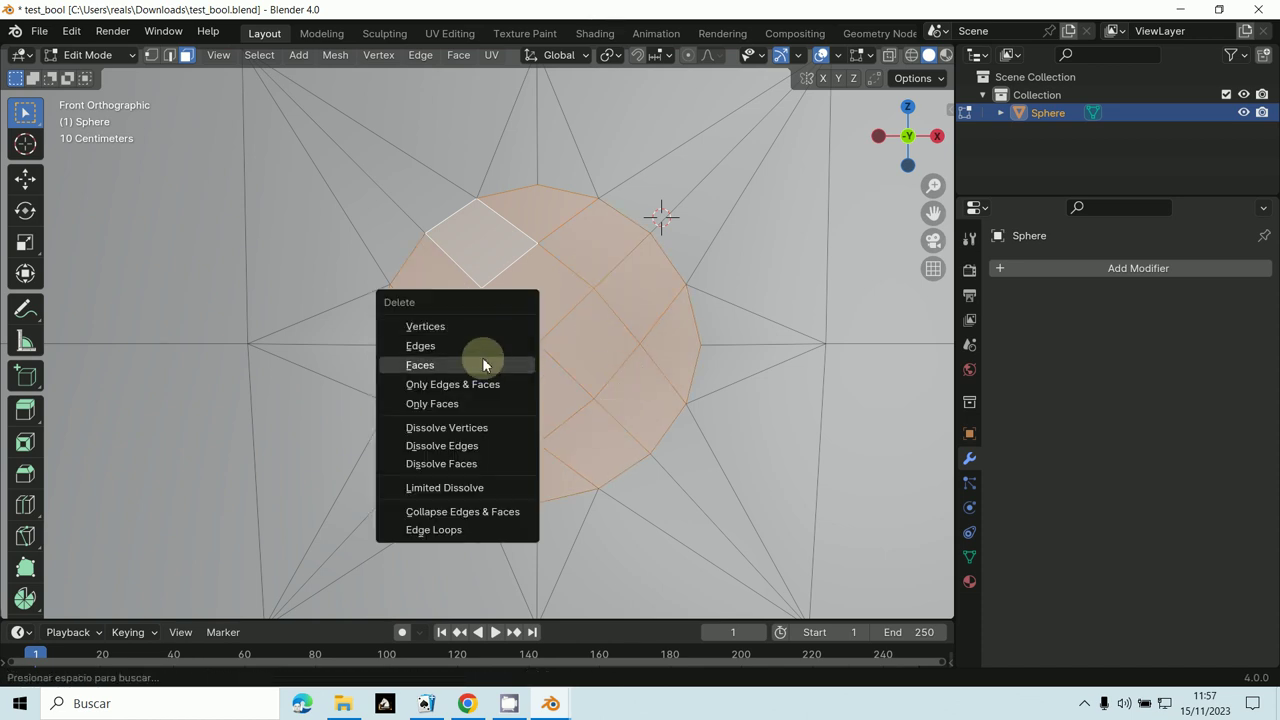
pyautogui.click(483, 365)
pyautogui.scroll(-6, 483, 357)
pyautogui.moveTo(483, 357); pyautogui.dragTo(514, 346, button='middle')
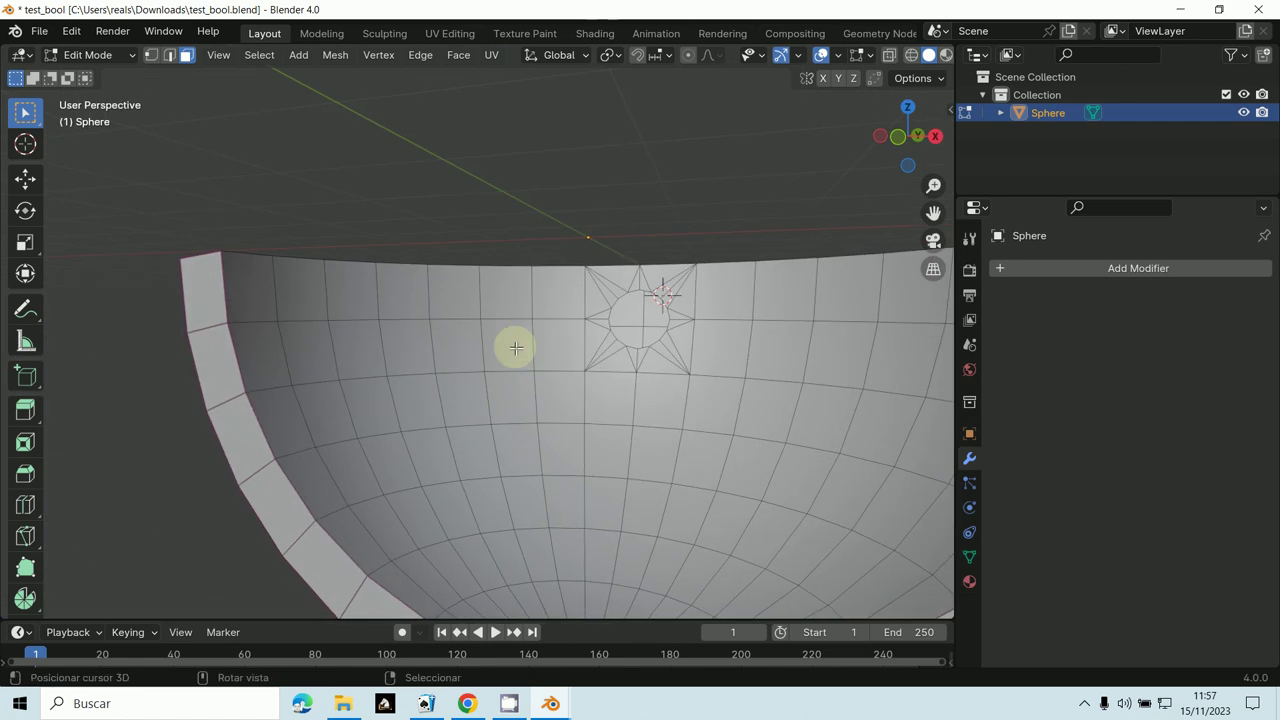
# Switch to Object Mode and inspect the hole in the half bowl's inner wall from several angles
pyautogui.click(88, 54)
pyautogui.click(95, 74)
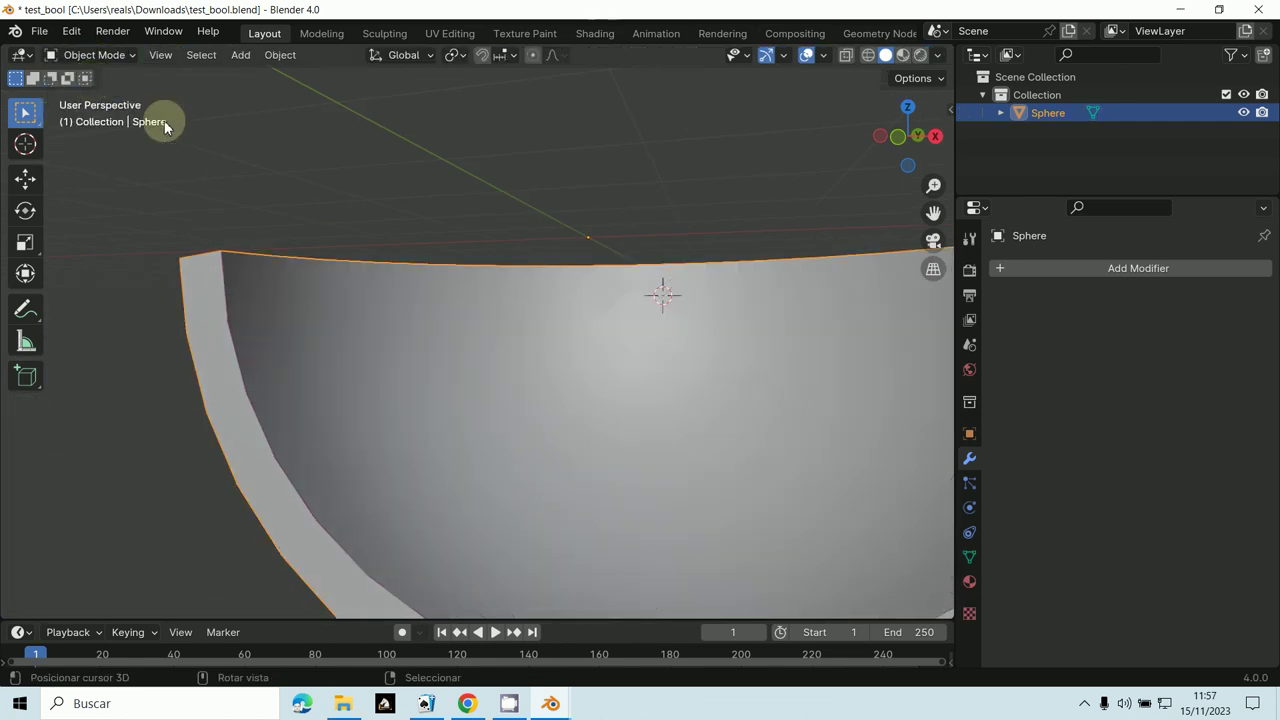
pyautogui.moveTo(640, 393); pyautogui.dragTo(618, 287, button='middle')
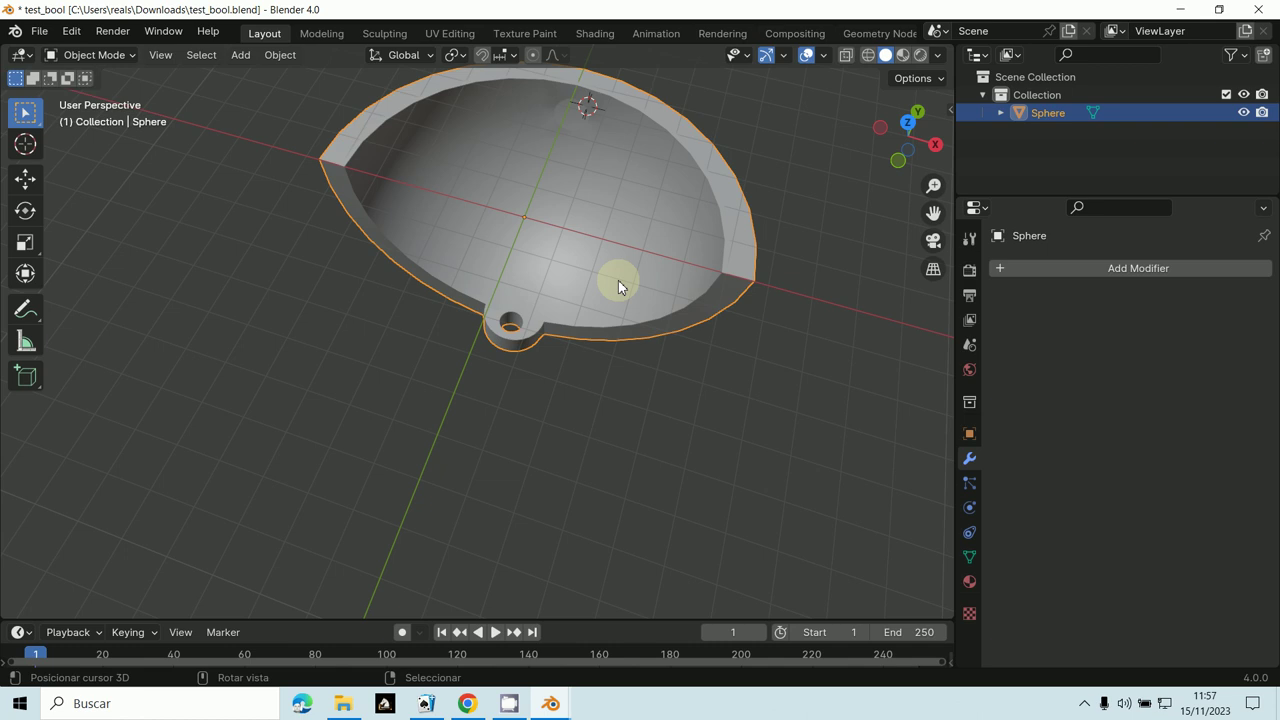
pyautogui.scroll(8, 618, 280)
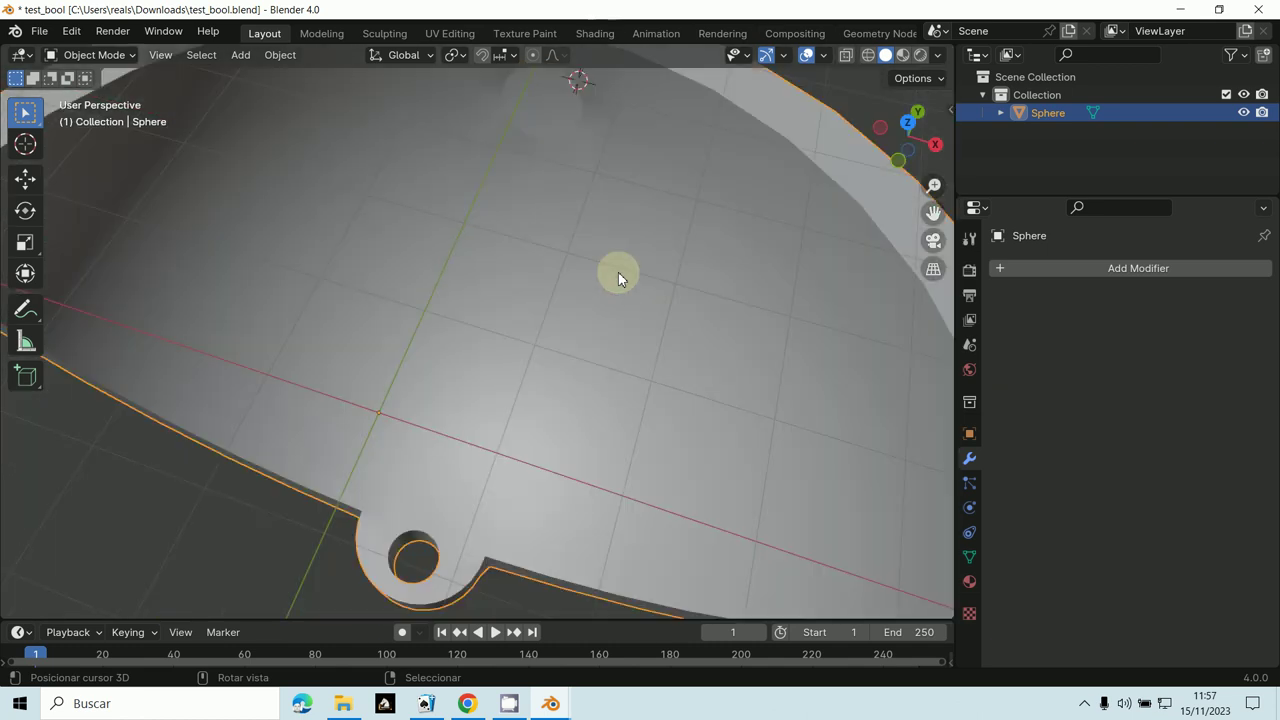
pyautogui.moveTo(618, 280); pyautogui.dragTo(660, 189, button='middle')
pyautogui.press('KP_1')
pyautogui.scroll(4, 662, 193)
pyautogui.press('KP_1')
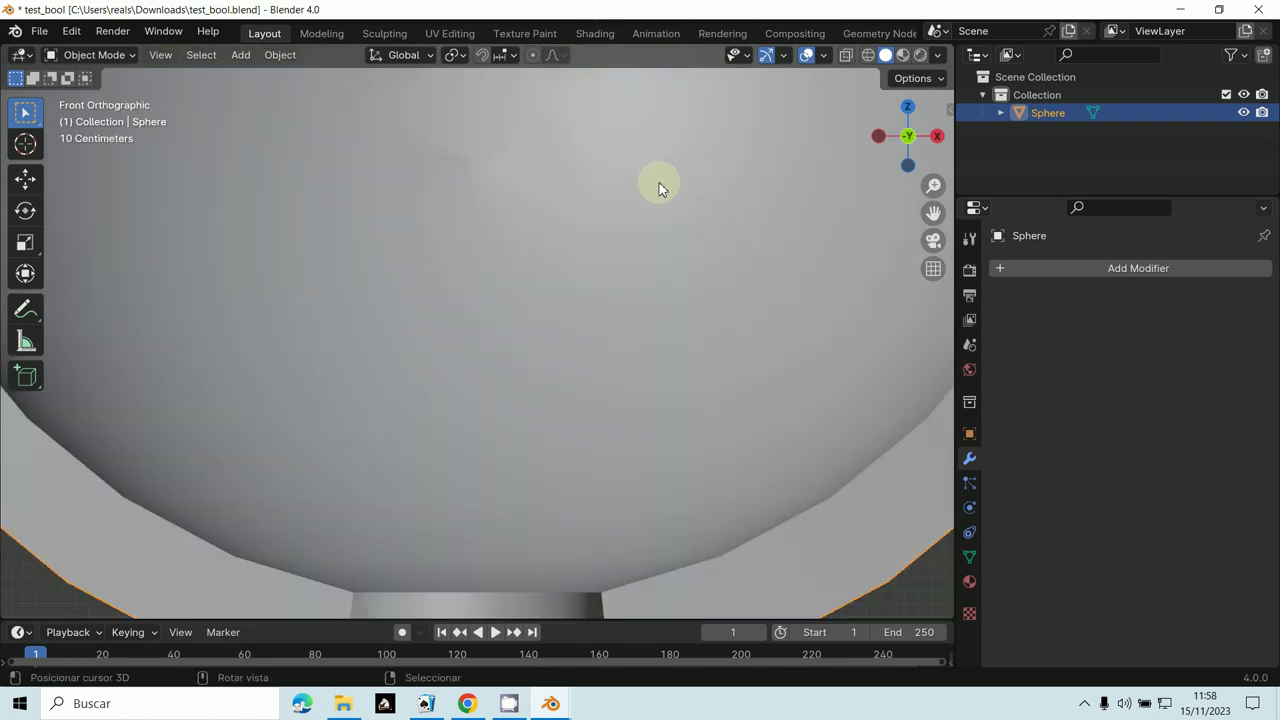
pyautogui.scroll(-1, 659, 188)
# Return to Edit Mode with the whole half bowl in front view
pyautogui.click(90, 54)
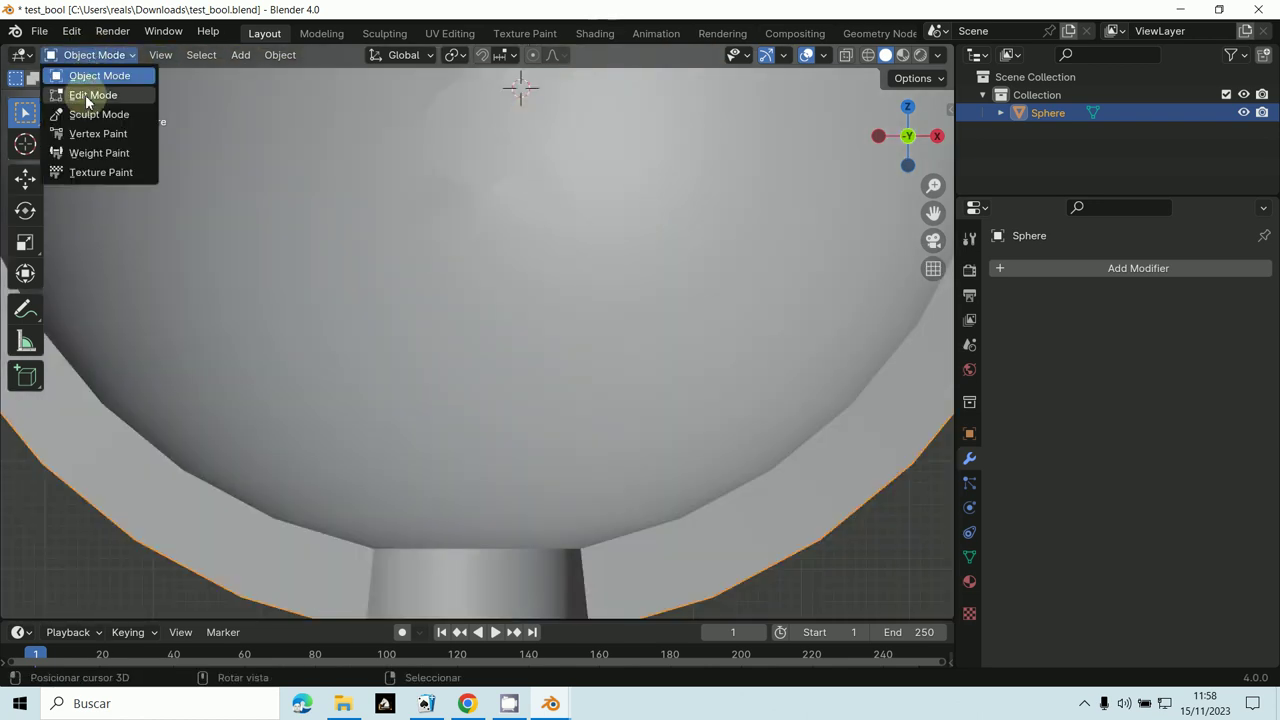
pyautogui.click(80, 94)
pyautogui.scroll(-2, 567, 131)
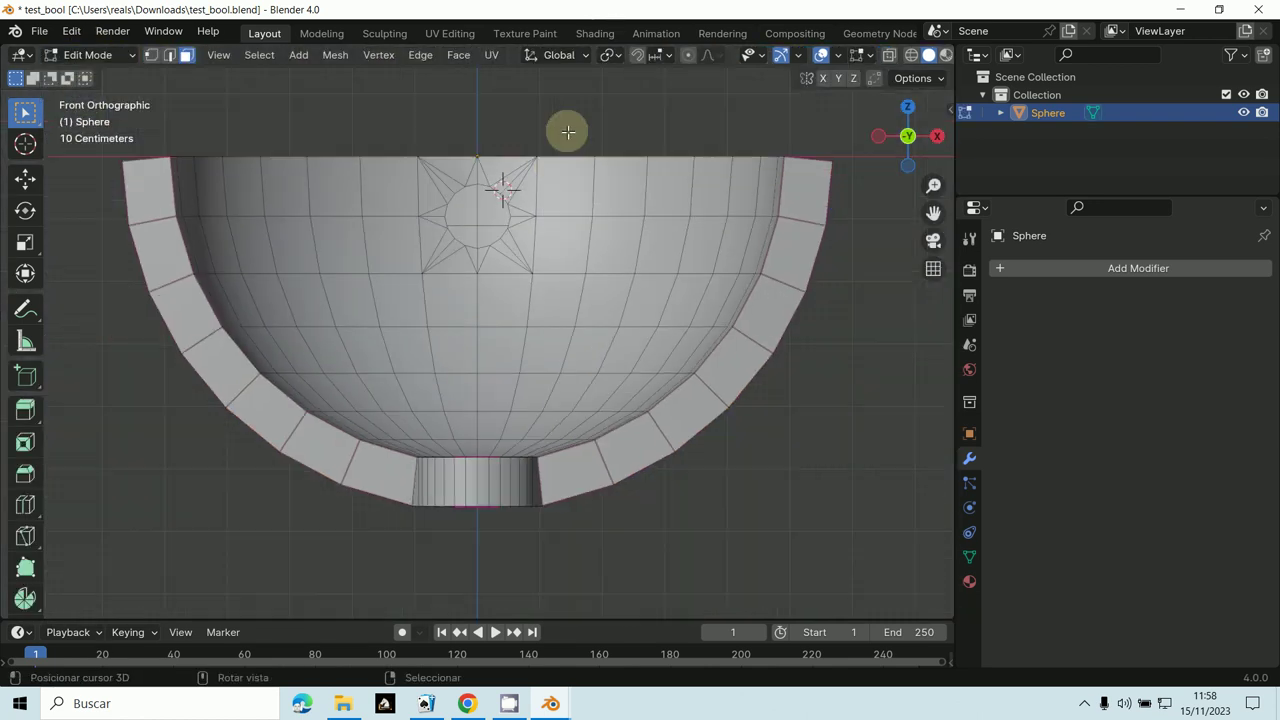
# Select the edge loop of the round hole in the inner wall and extrude it, scaled slightly inward, into a narrow rim
pyautogui.click(169, 54)
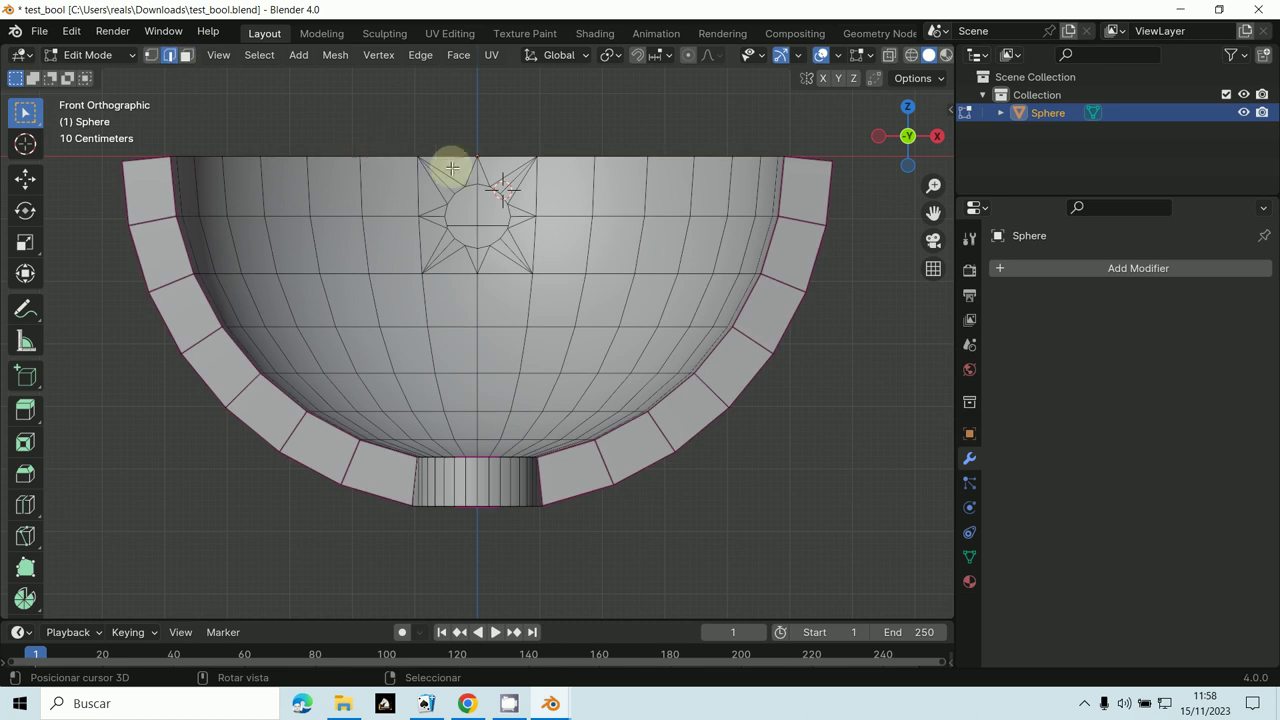
pyautogui.click(505, 217)
pyautogui.hotkey('ctrl', 'z')
pyautogui.scroll(5, 503, 229)
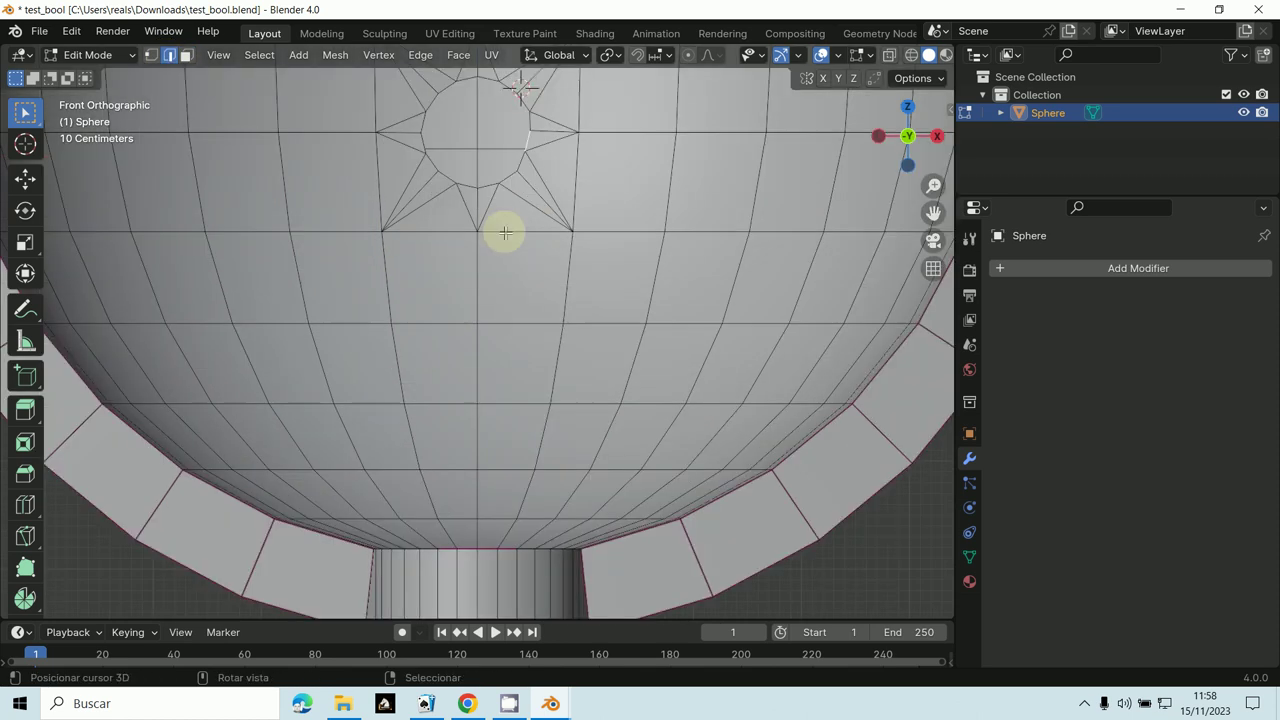
pyautogui.keyDown('shift'); pyautogui.moveTo(557, 180); pyautogui.dragTo(528, 443, button='middle'); pyautogui.keyUp('shift')
pyautogui.scroll(4, 527, 447)
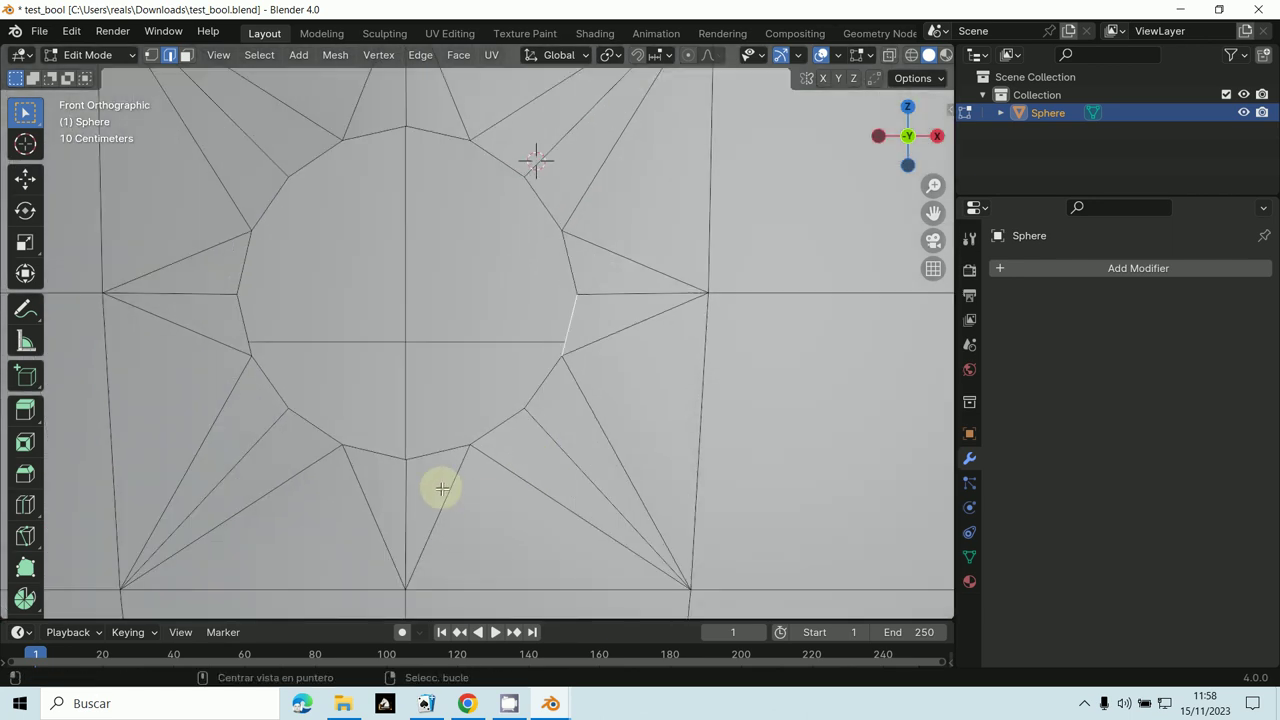
pyautogui.keyDown('alt'); pyautogui.click(443, 450); pyautogui.keyUp('alt')
pyautogui.scroll(-4, 448, 443)
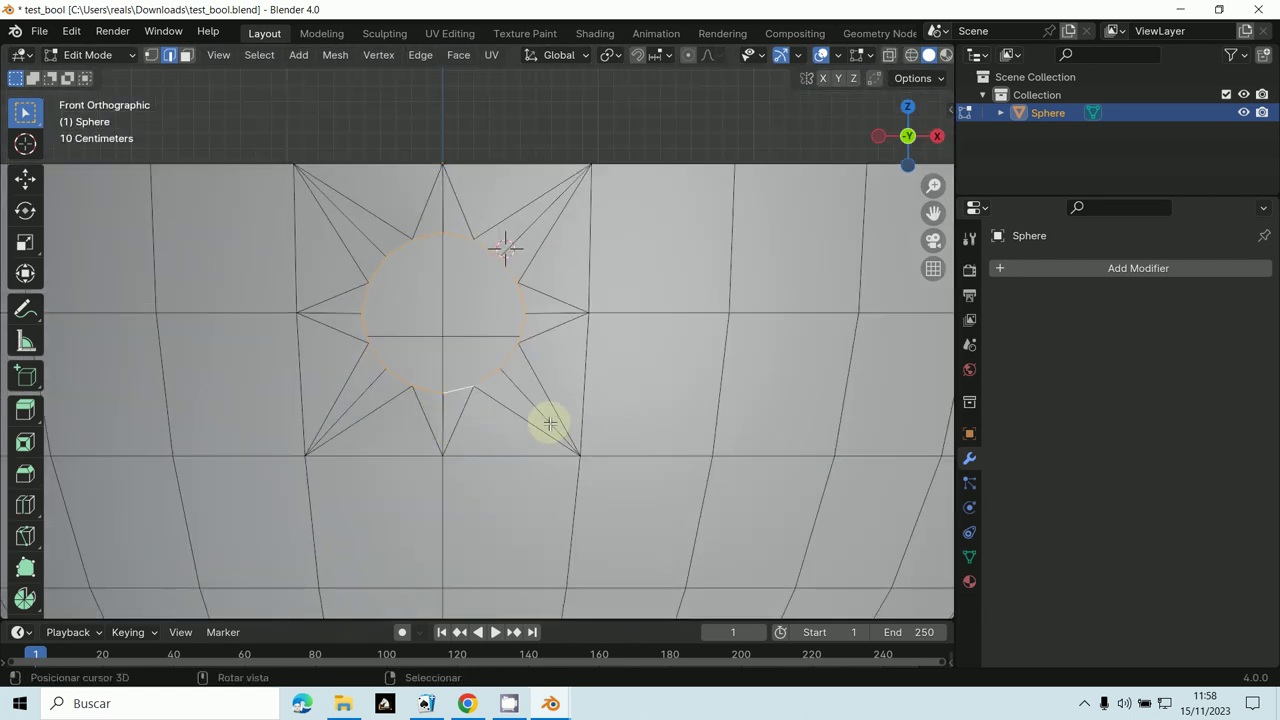
pyautogui.press('e')
pyautogui.press('s')
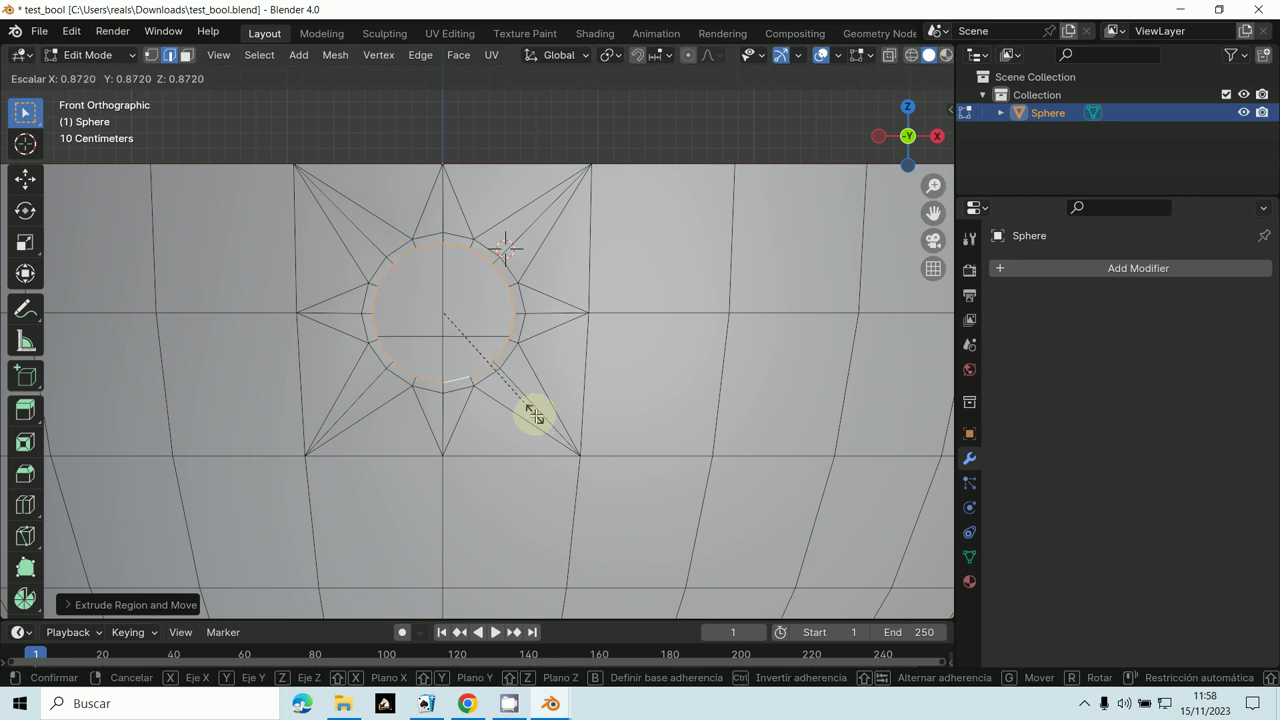
pyautogui.click(538, 416)
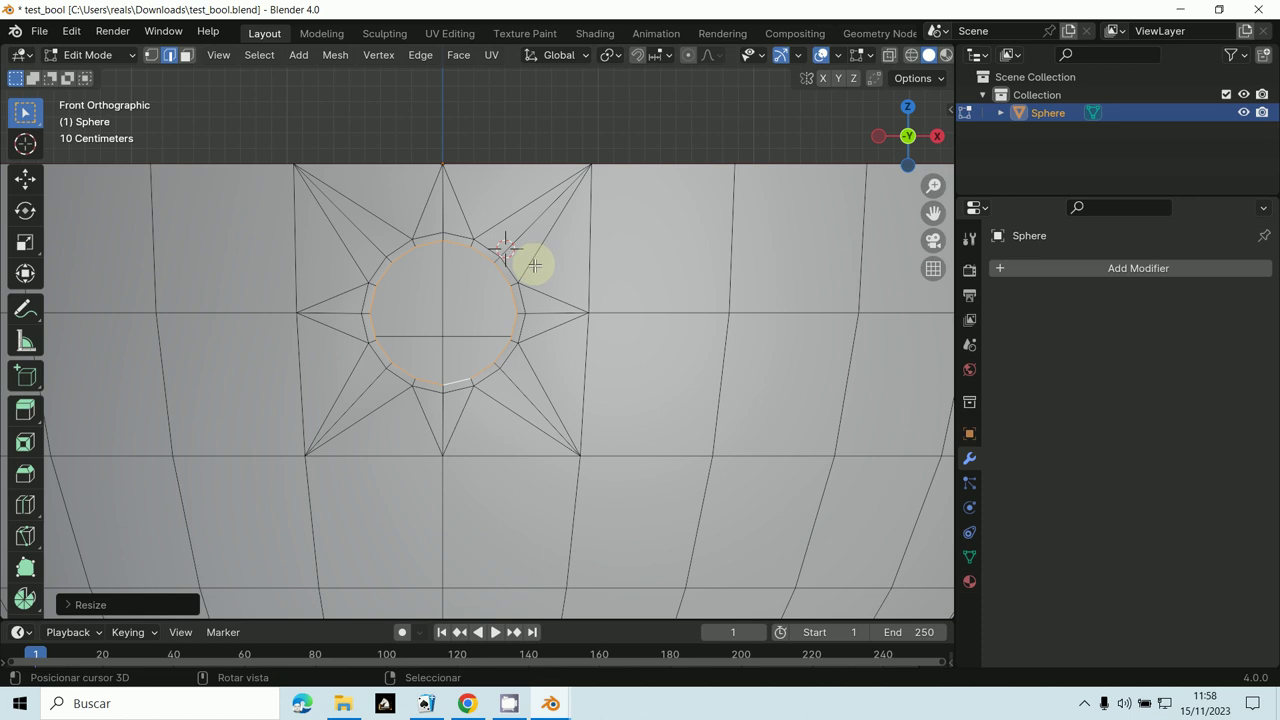
# Extrude the rim's inner edge loop about 0.84 m along Y through the bowl's outer wall to form a tunnel
pyautogui.scroll(2, 577, 223)
pyautogui.moveTo(551, 280); pyautogui.dragTo(473, 330, button='middle')
pyautogui.press('e')
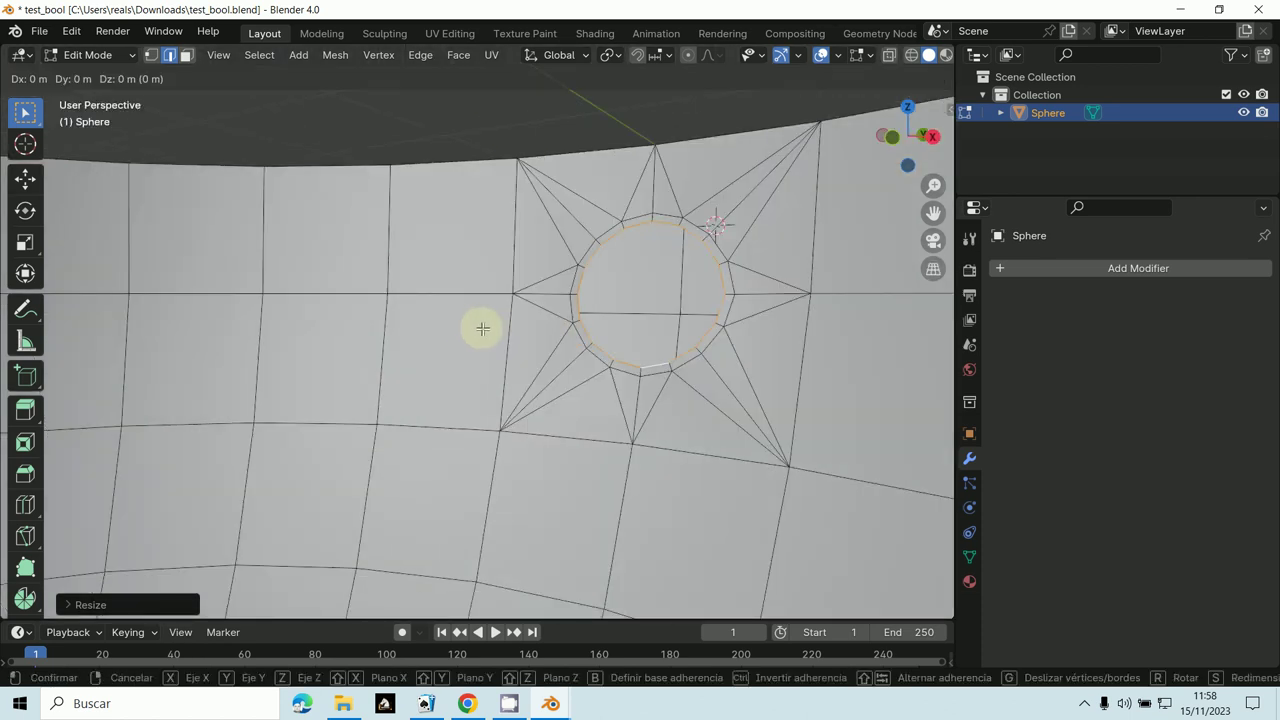
pyautogui.press('Escape')
pyautogui.press('g')
pyautogui.press('y')
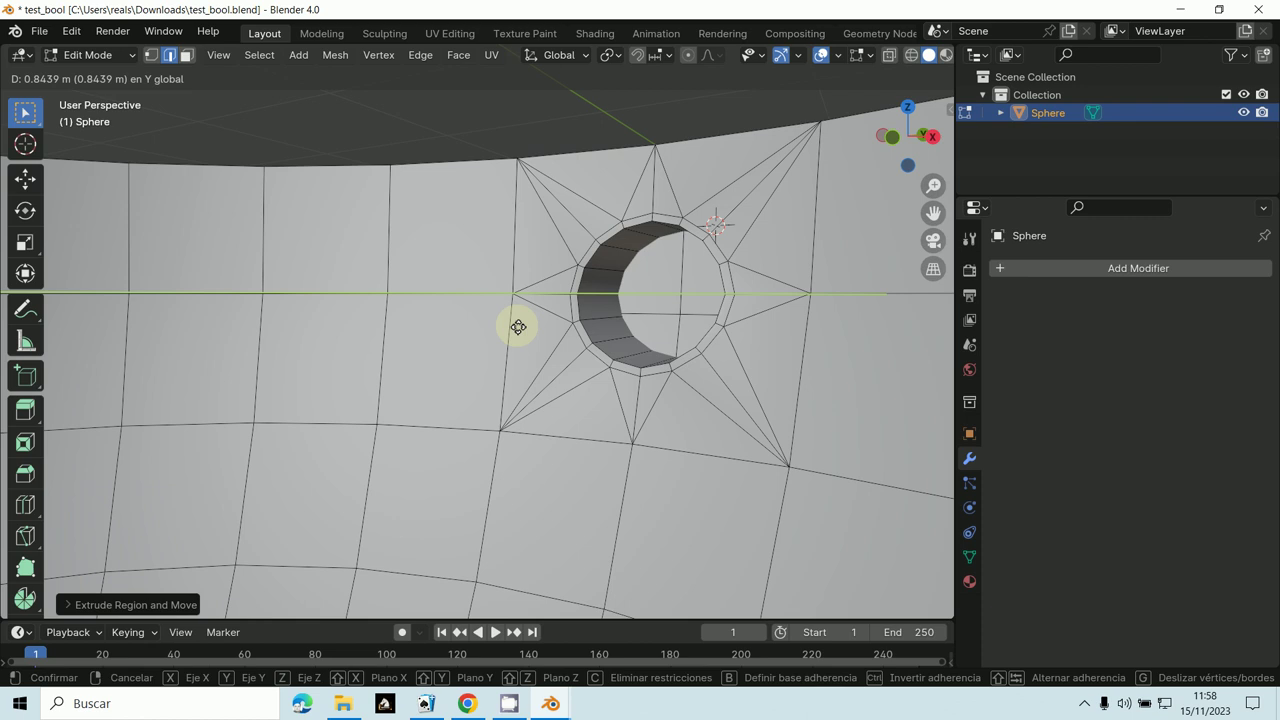
pyautogui.click(518, 327)
# Bevel the outer-wall vertex inside the protruding tunnel ring into a 4-segment circular patch slightly wider than the tunnel
pyautogui.scroll(-2, 518, 327)
pyautogui.moveTo(600, 303); pyautogui.dragTo(348, 380, button='middle')
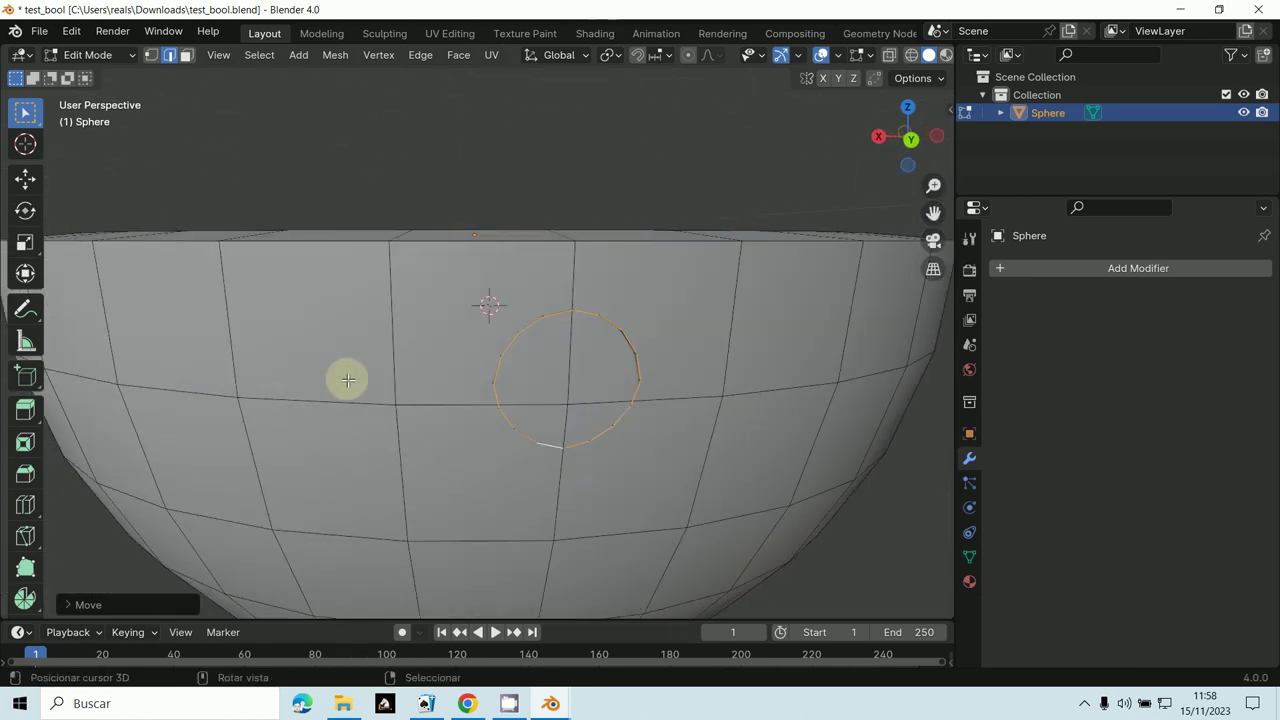
pyautogui.moveTo(500, 417); pyautogui.dragTo(527, 357, button='middle')
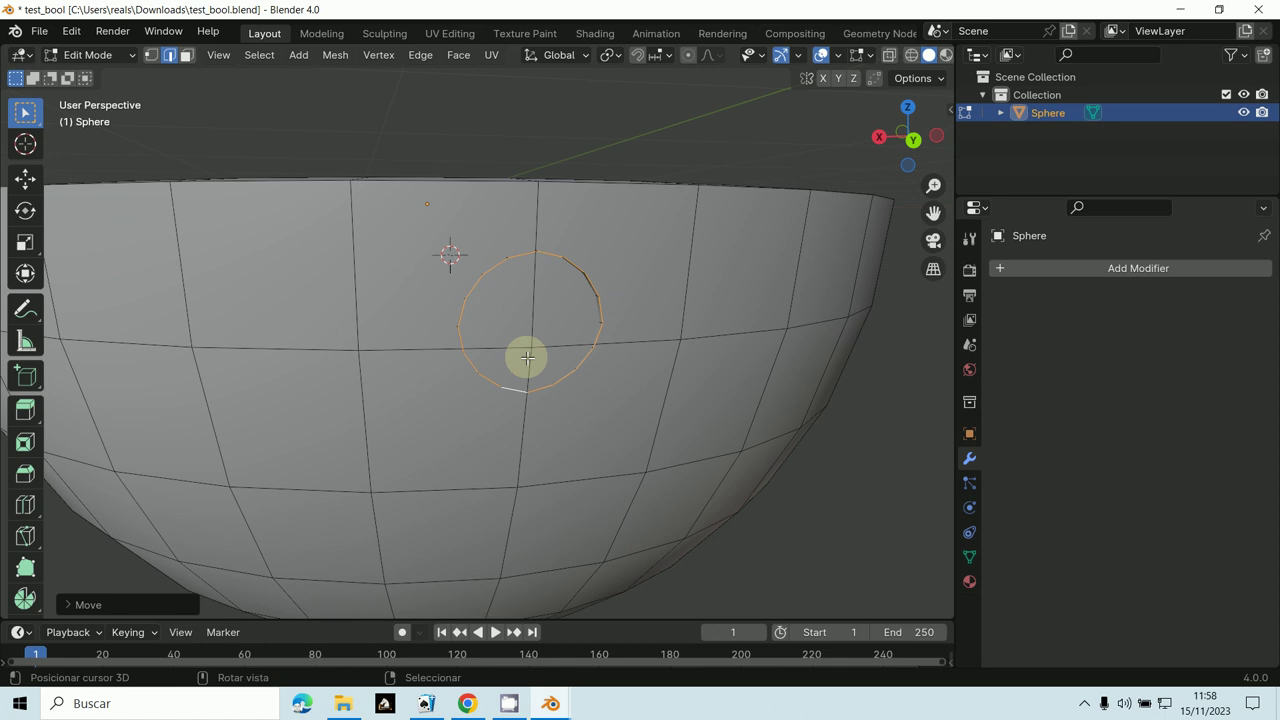
pyautogui.click(90, 55)
pyautogui.click(86, 94)
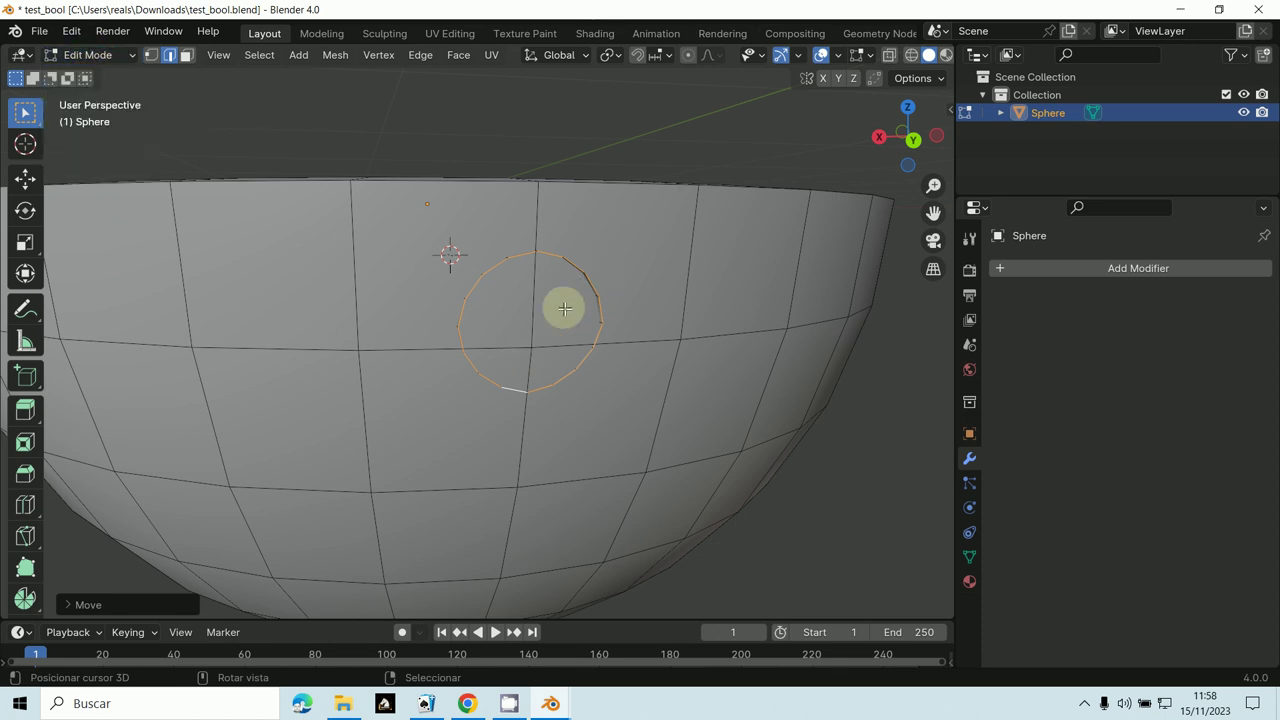
pyautogui.click(151, 55)
pyautogui.click(530, 350)
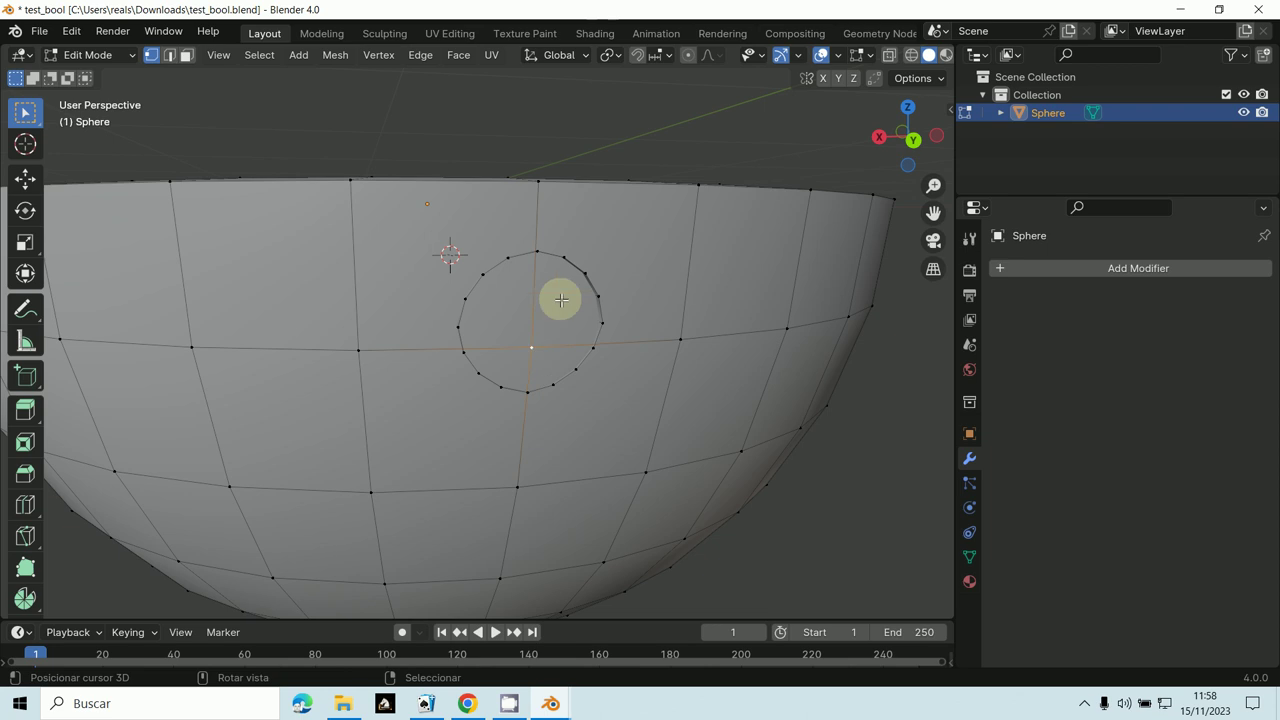
pyautogui.press('ctrl+KP_1')
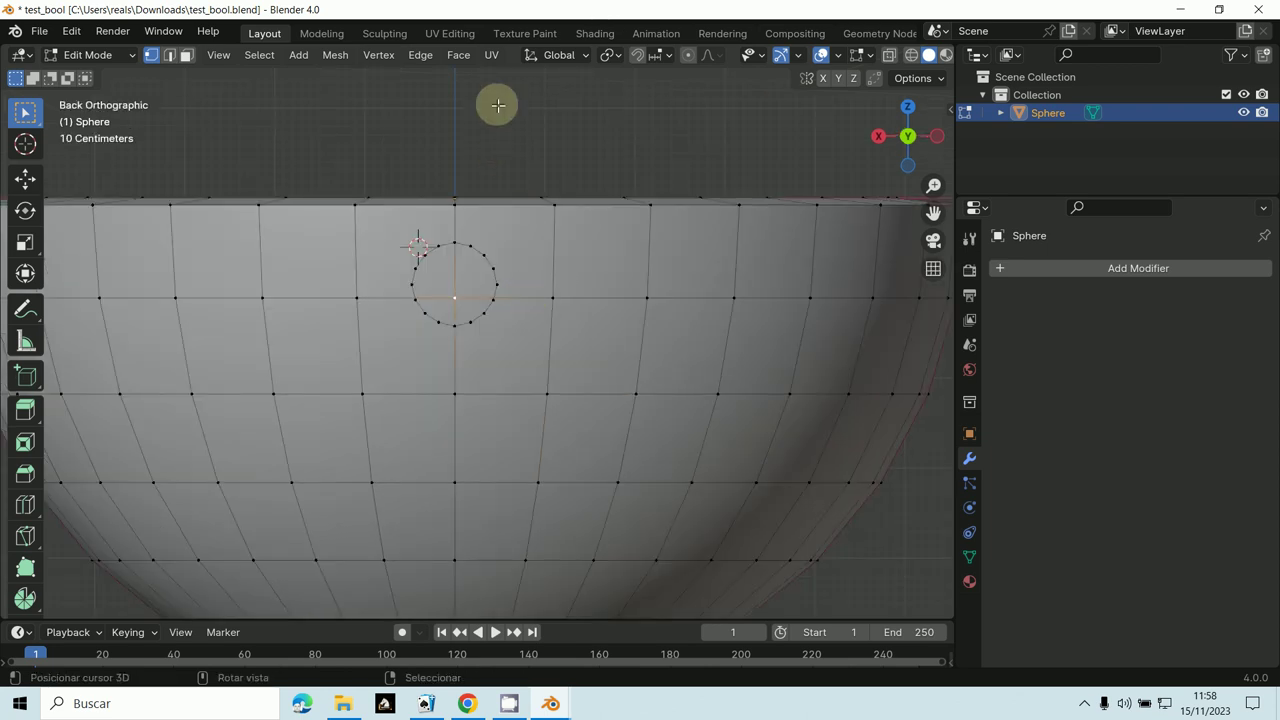
pyautogui.click(367, 56)
pyautogui.click(390, 107)
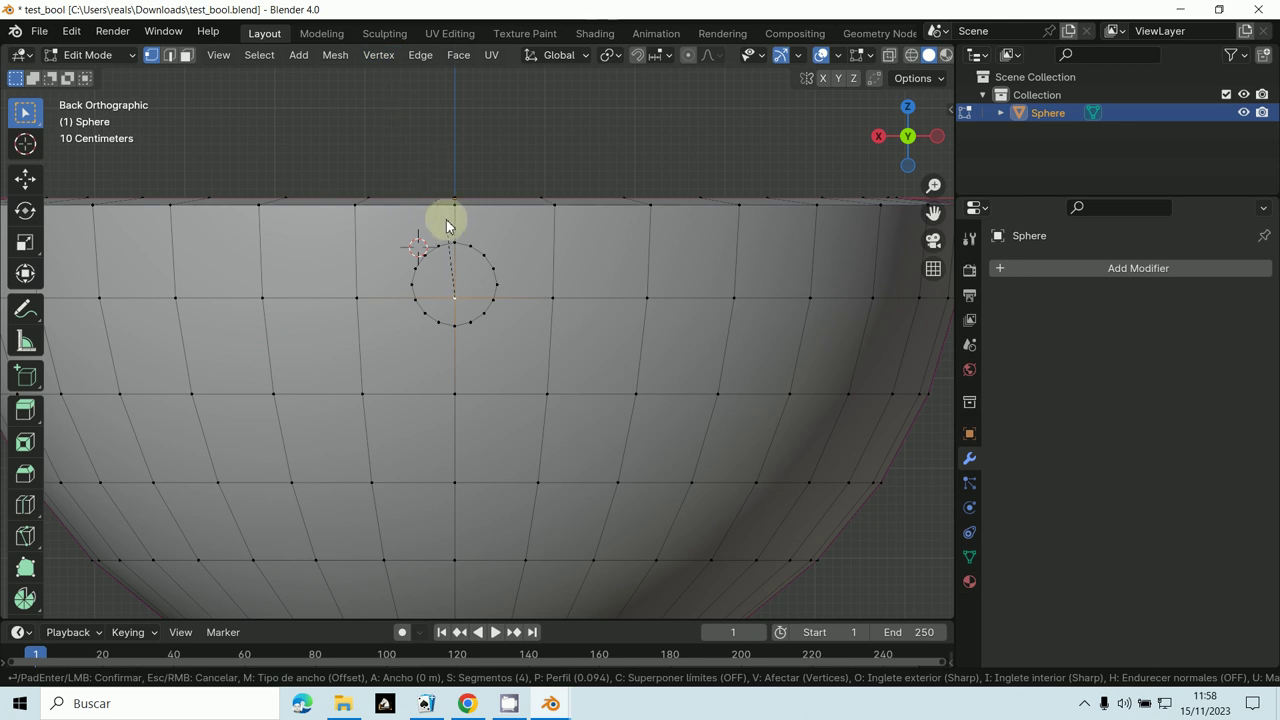
pyautogui.click(651, 137)
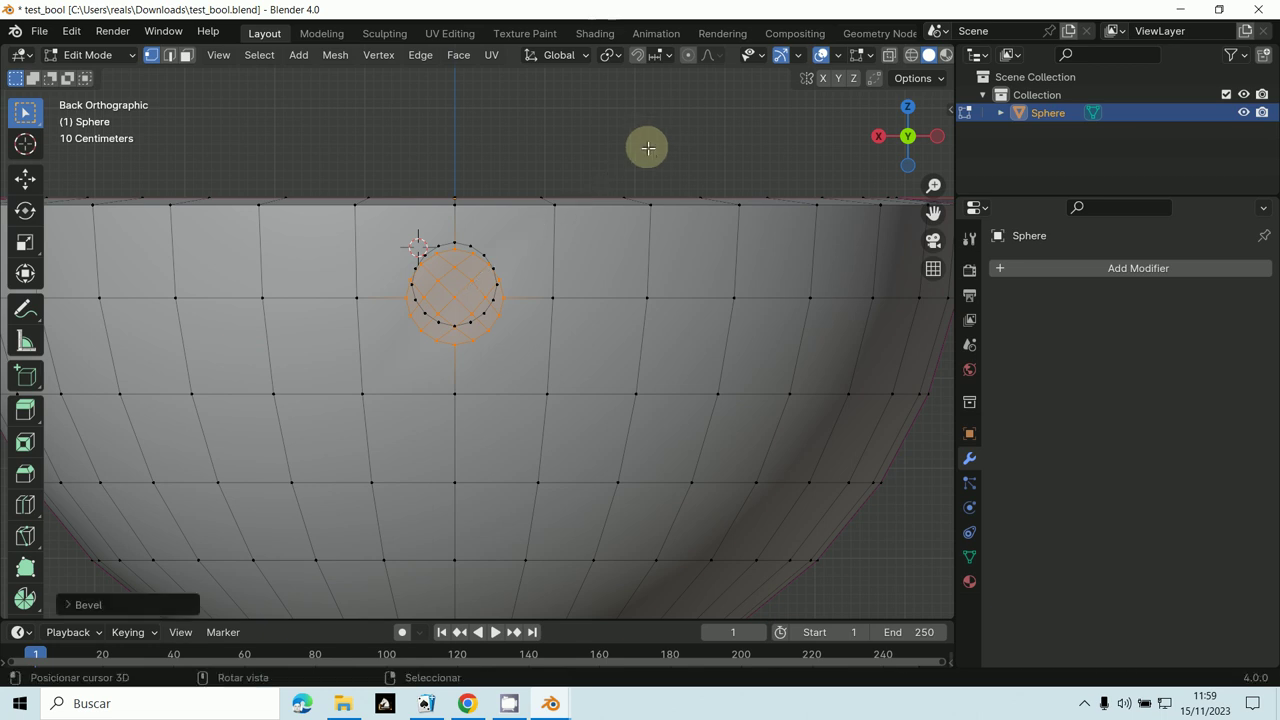
# Delete the faces of the bevelled circular patch on the outer wall
pyautogui.press('x')
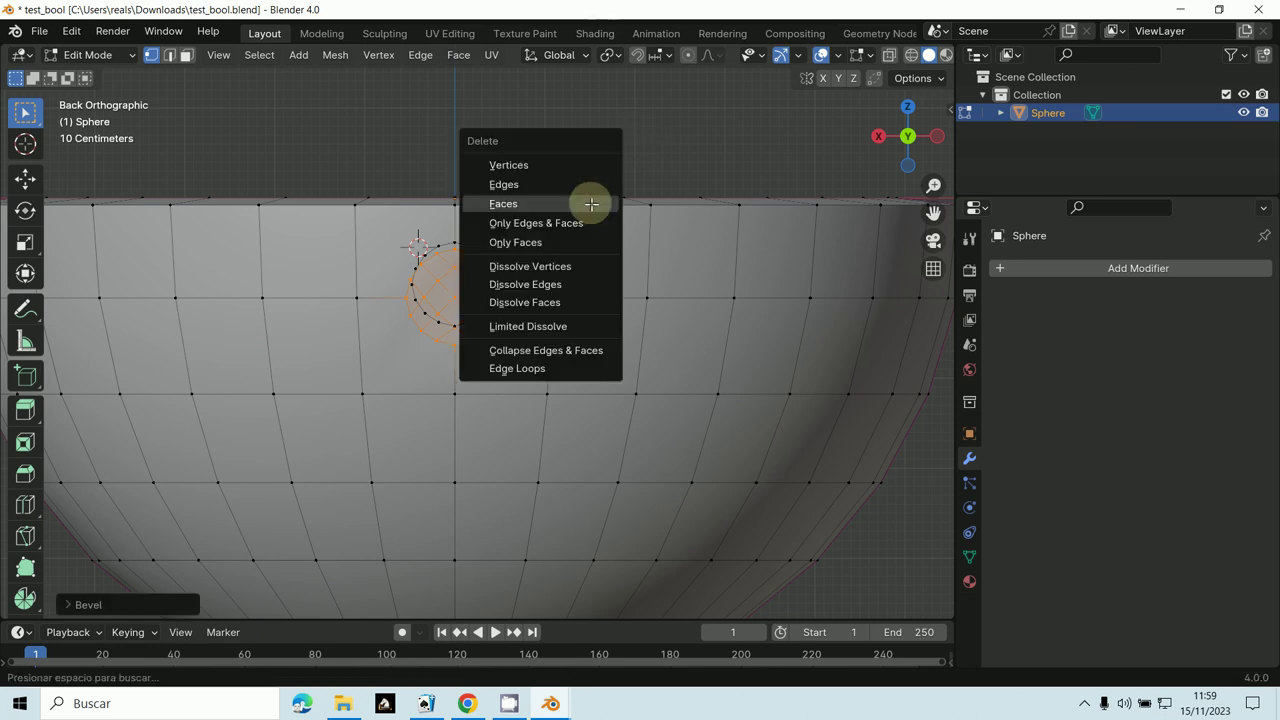
pyautogui.click(588, 204)
pyautogui.moveTo(486, 274); pyautogui.dragTo(560, 337, button='middle')
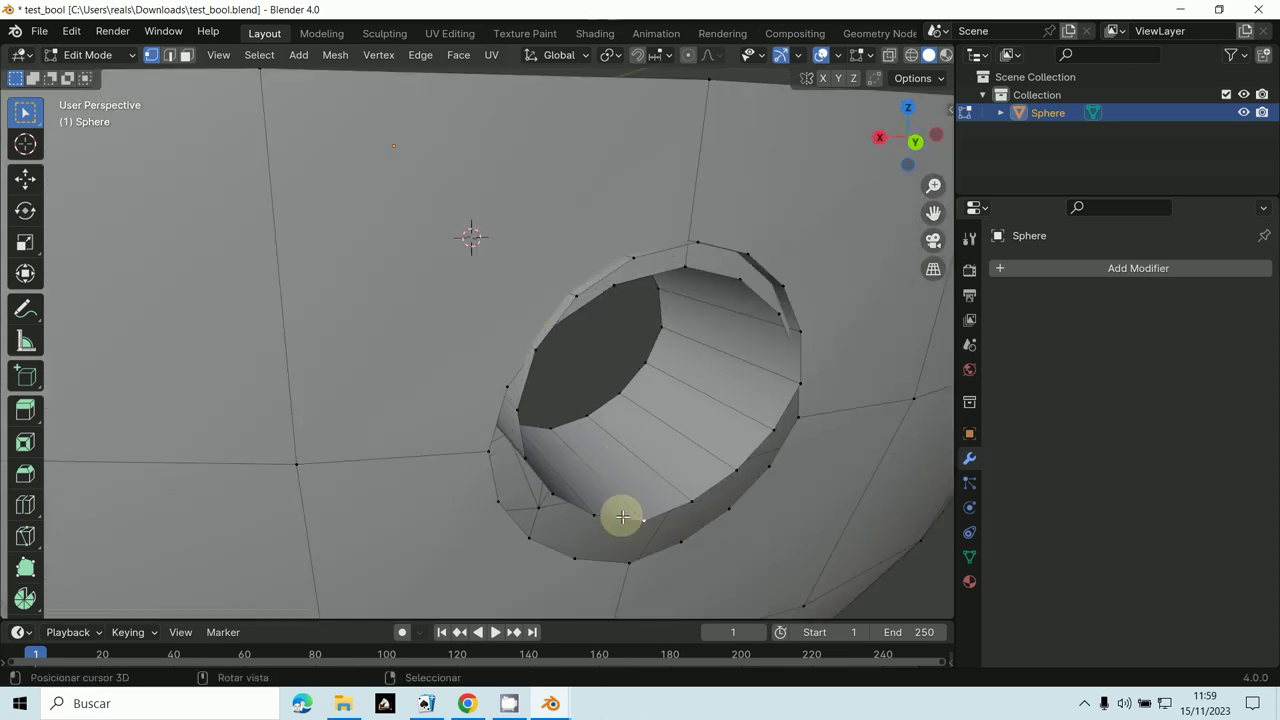
# Lower the tunnel's outer edge loop along Z by about 0.17 m, then about 0.015 m more, to align it with the outer opening
pyautogui.keyDown('alt'); pyautogui.click(622, 516); pyautogui.keyUp('alt')
pyautogui.scroll(-3, 622, 516)
pyautogui.press('ctrl+KP_1')
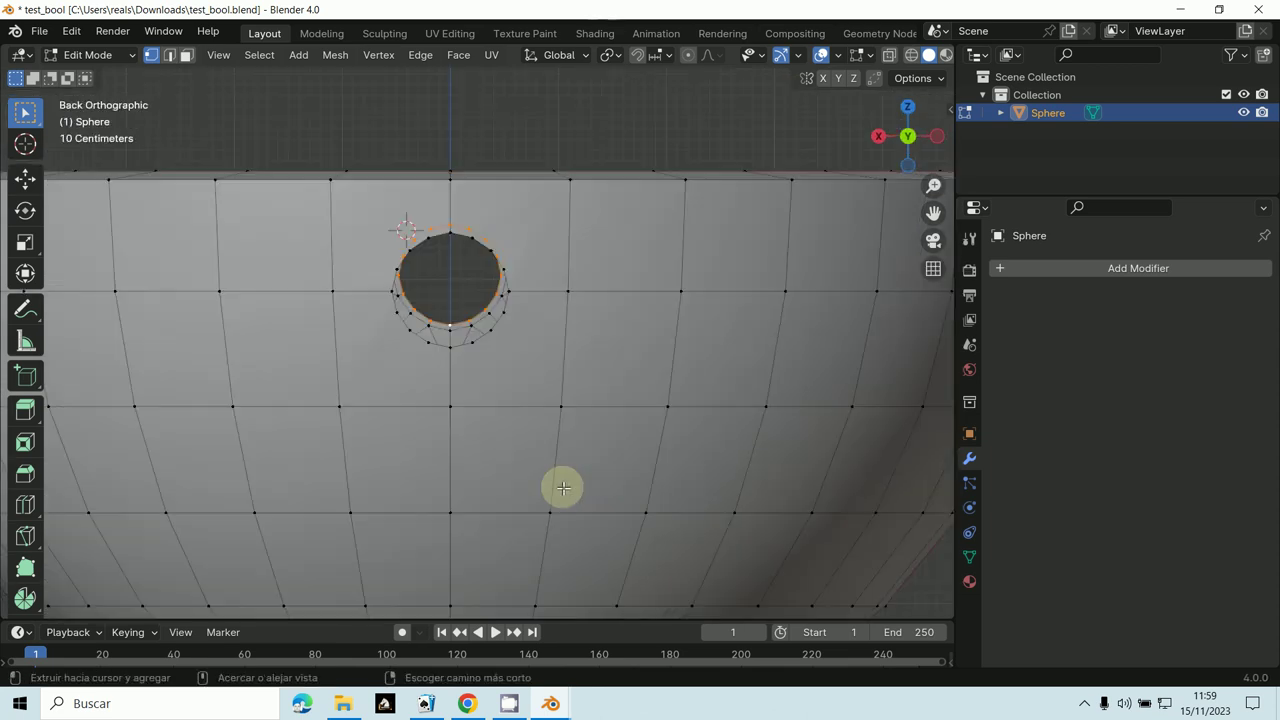
pyautogui.press('g')
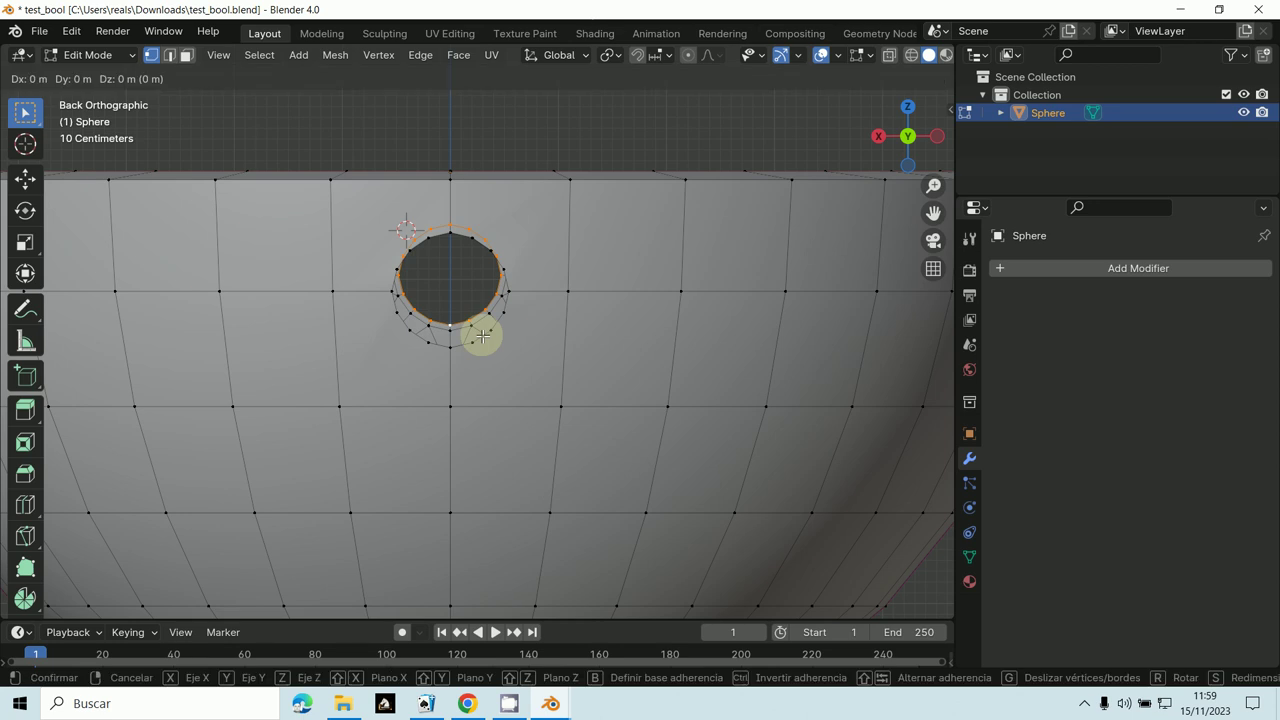
pyautogui.press('z')
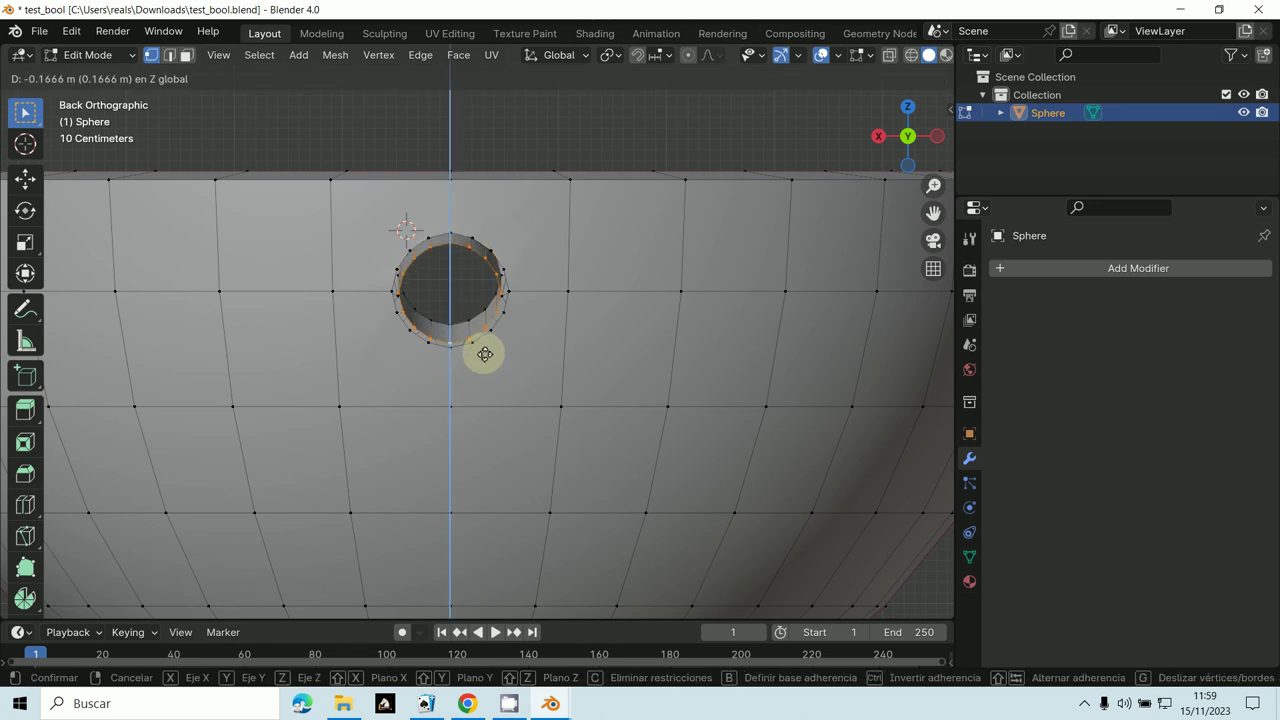
pyautogui.click(484, 352)
pyautogui.scroll(5, 484, 348)
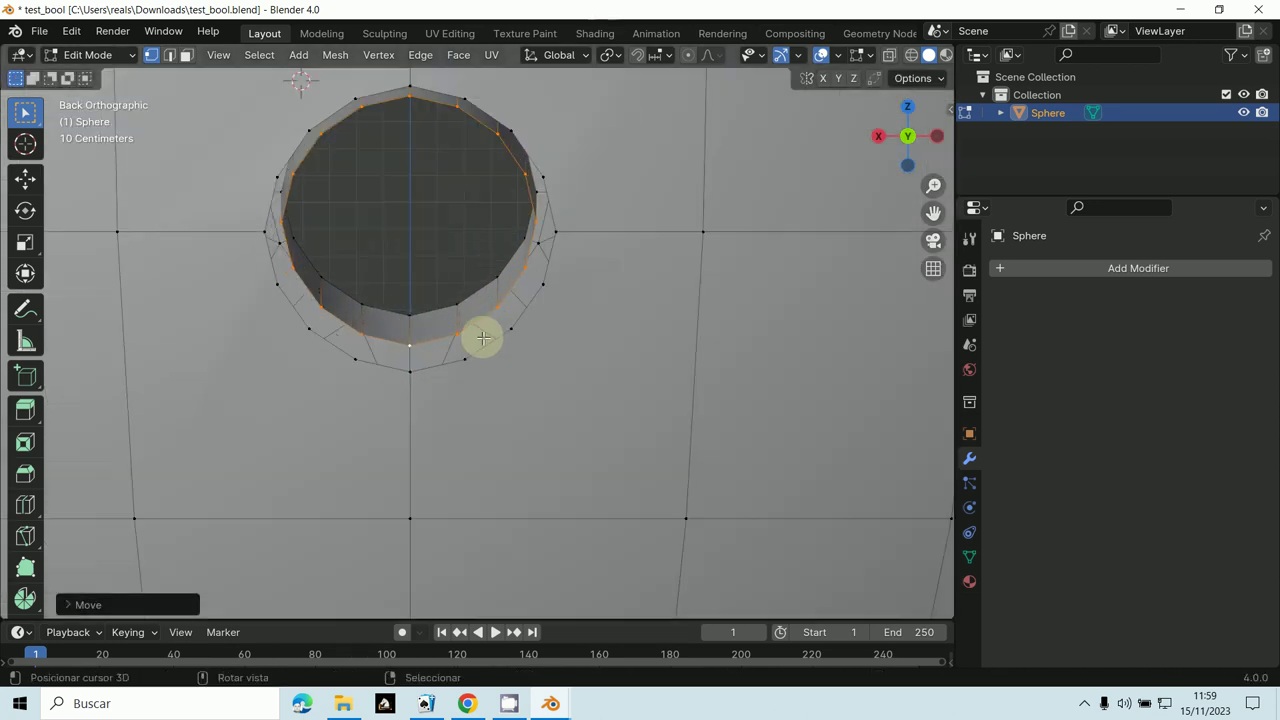
pyautogui.press('g')
pyautogui.press('z')
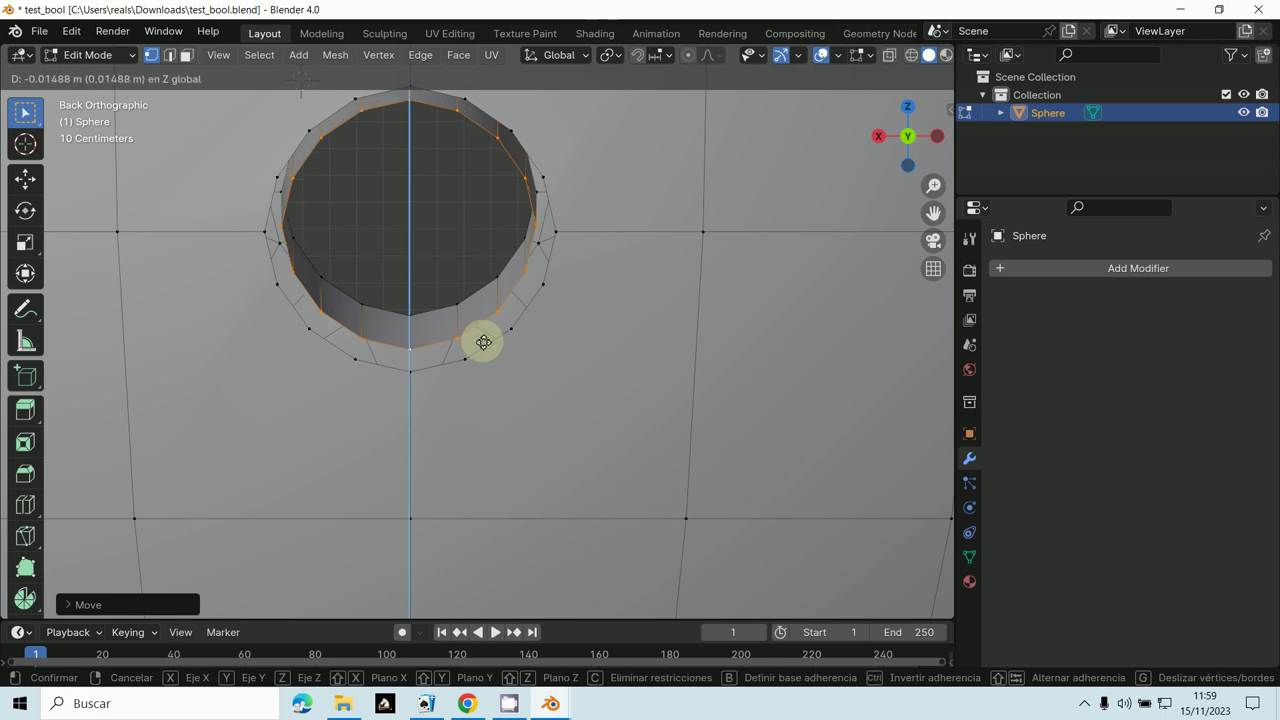
pyautogui.click(493, 339)
# Reselect the tunnel's outer edge loop and move it slightly inward along Y, behind the outer wall's opening
pyautogui.keyDown('alt'); pyautogui.click(517, 321); pyautogui.keyUp('alt')
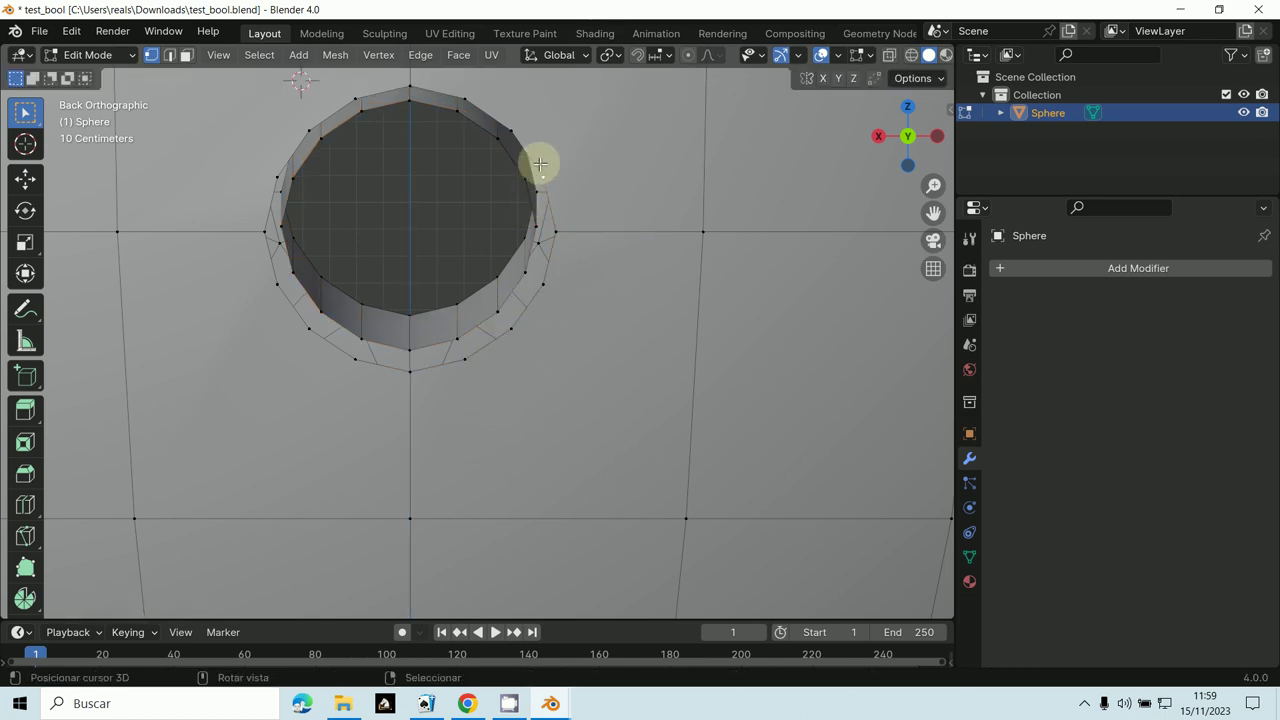
pyautogui.moveTo(551, 217); pyautogui.dragTo(571, 240, button='middle')
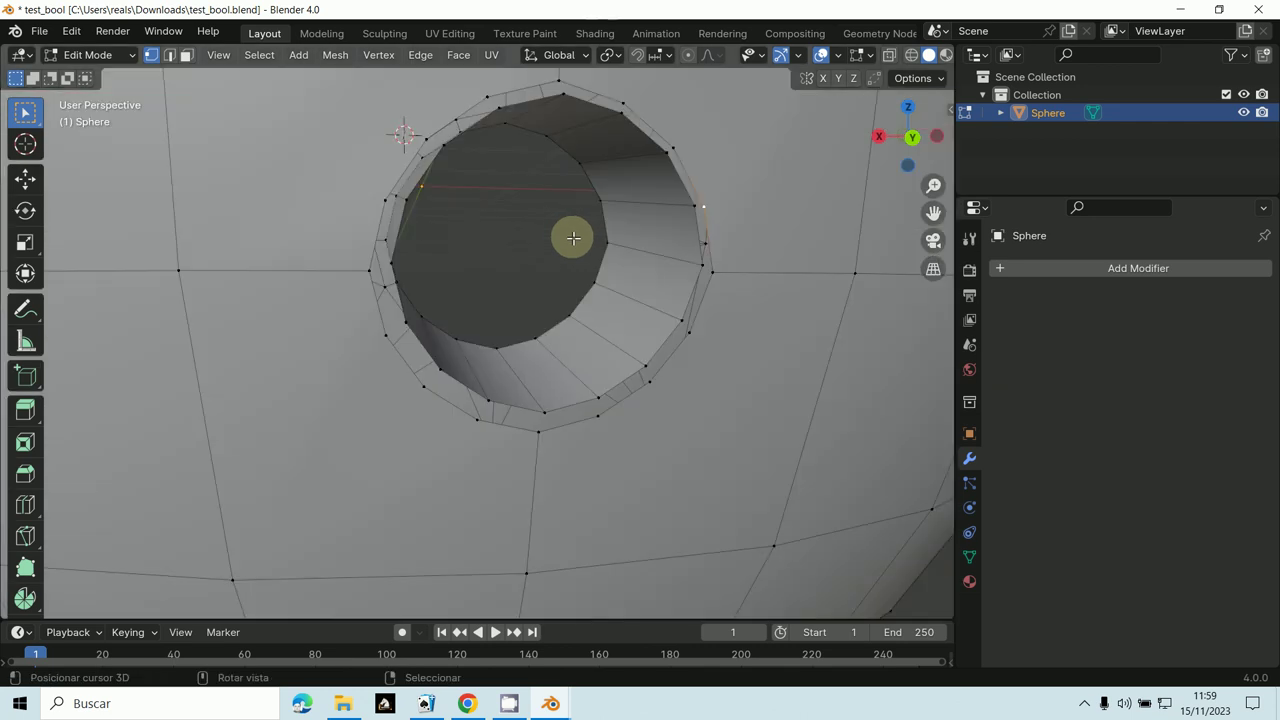
pyautogui.moveTo(597, 330); pyautogui.dragTo(641, 462, button='middle')
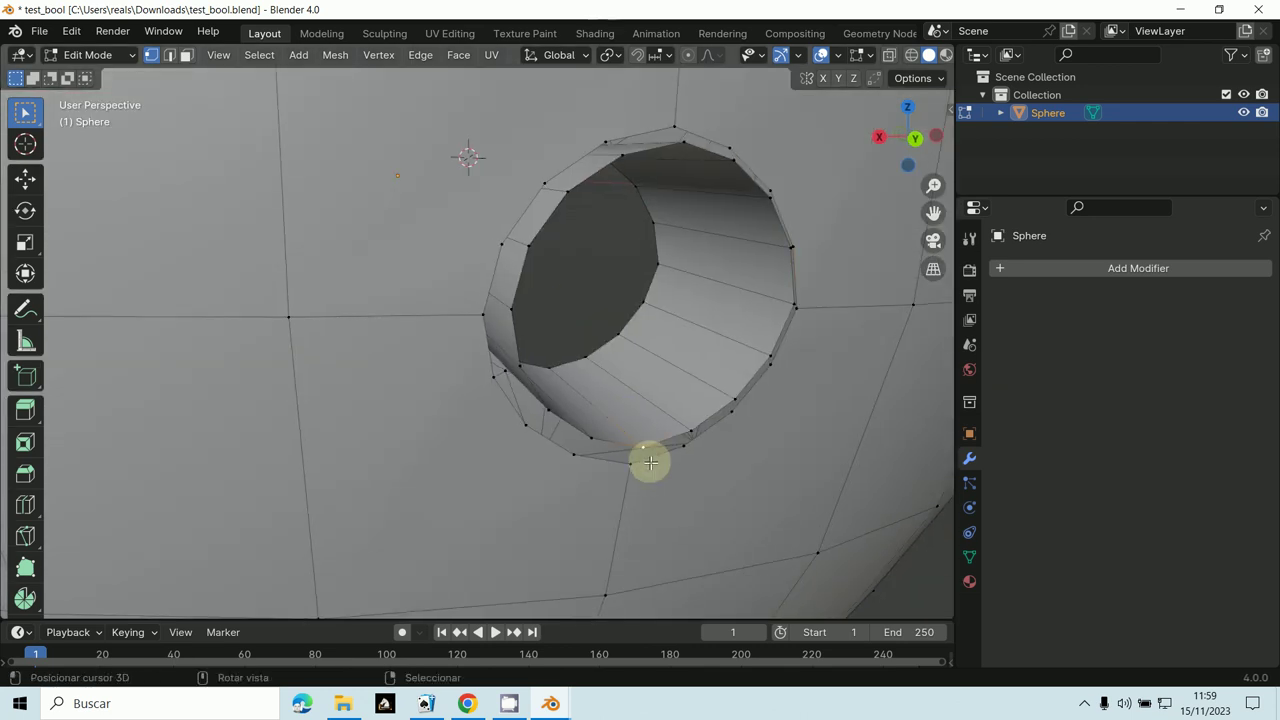
pyautogui.keyDown('alt'); pyautogui.click(653, 440); pyautogui.keyUp('alt')
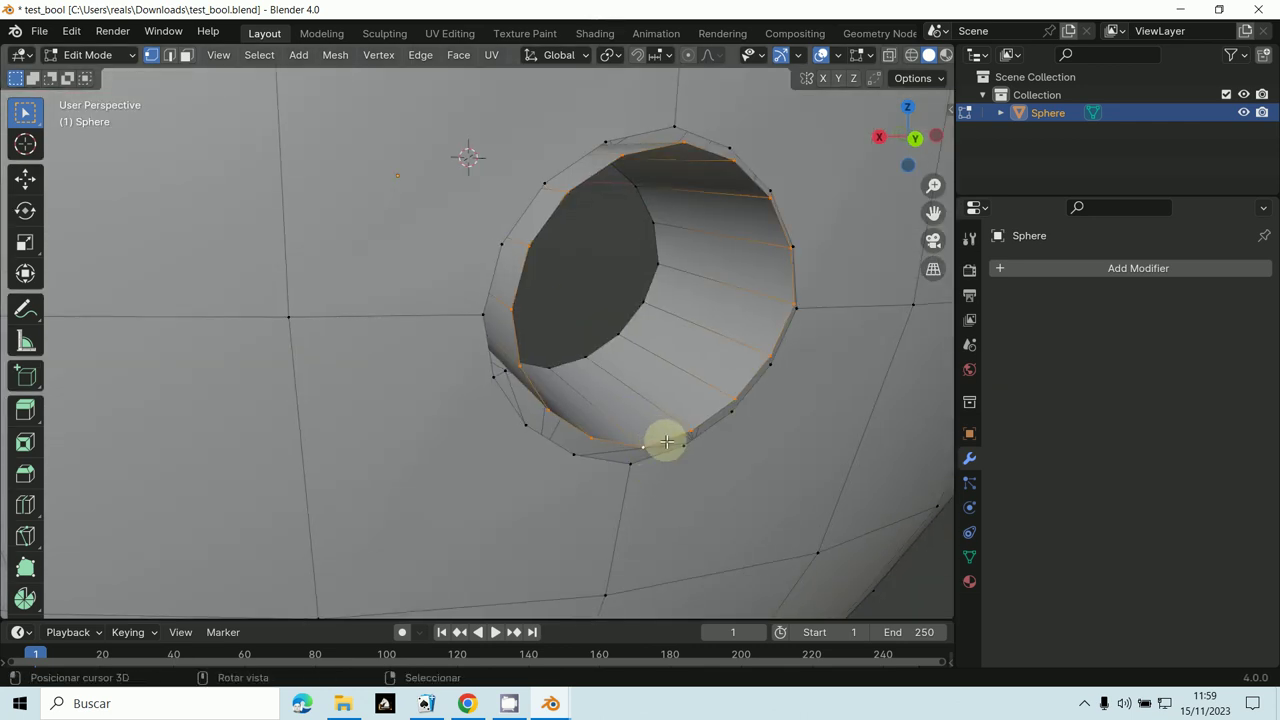
pyautogui.press('g')
pyautogui.press('y')
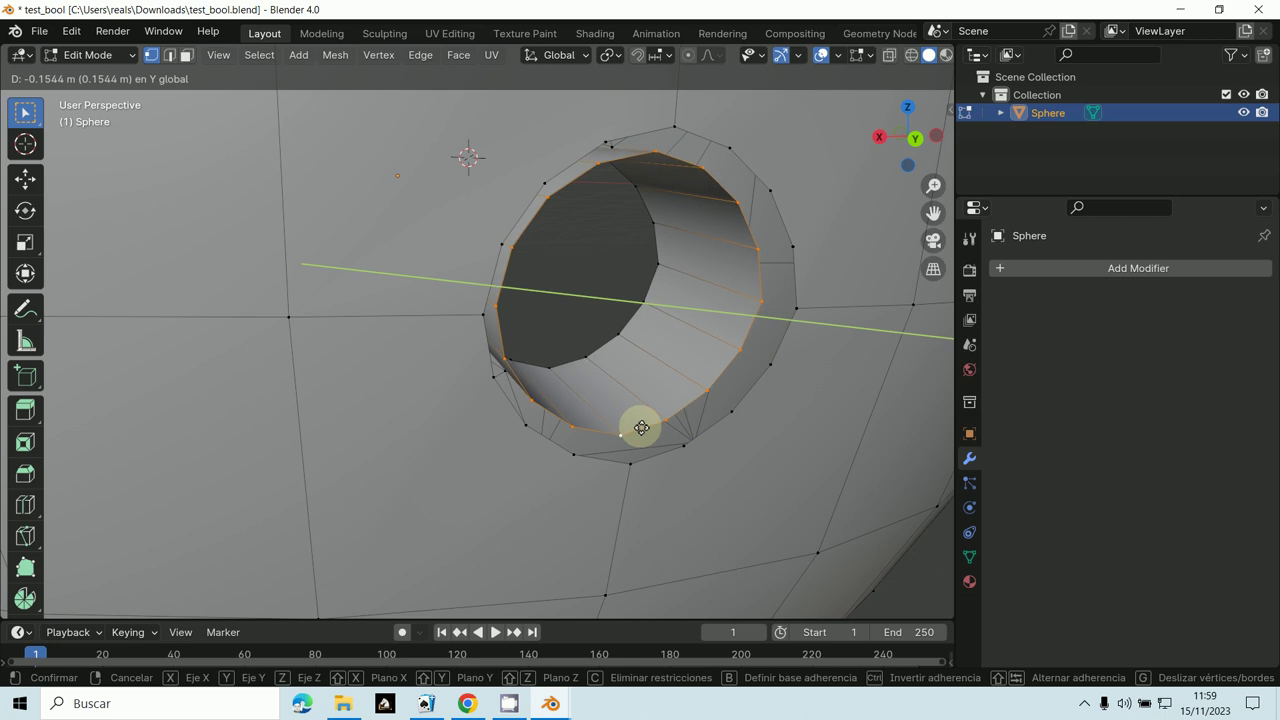
pyautogui.click(648, 438)
pyautogui.keyDown('shift'); pyautogui.click(658, 458); pyautogui.keyUp('shift')
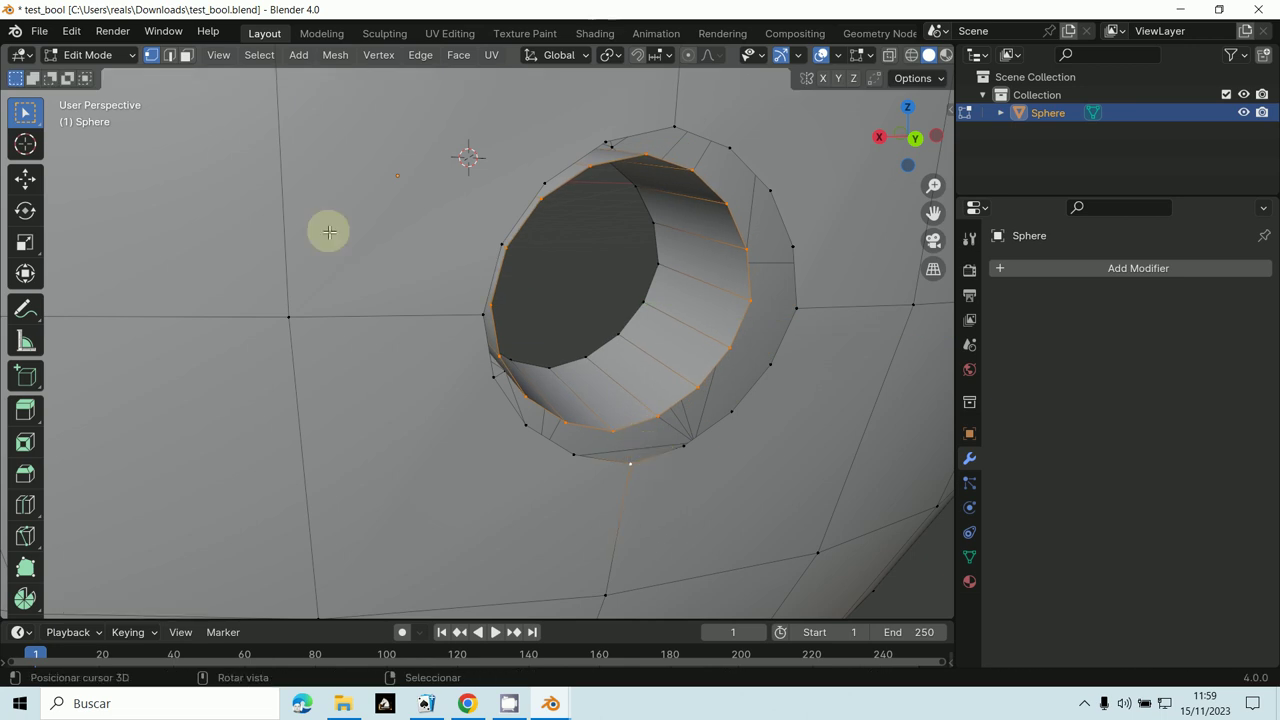
pyautogui.click(169, 55)
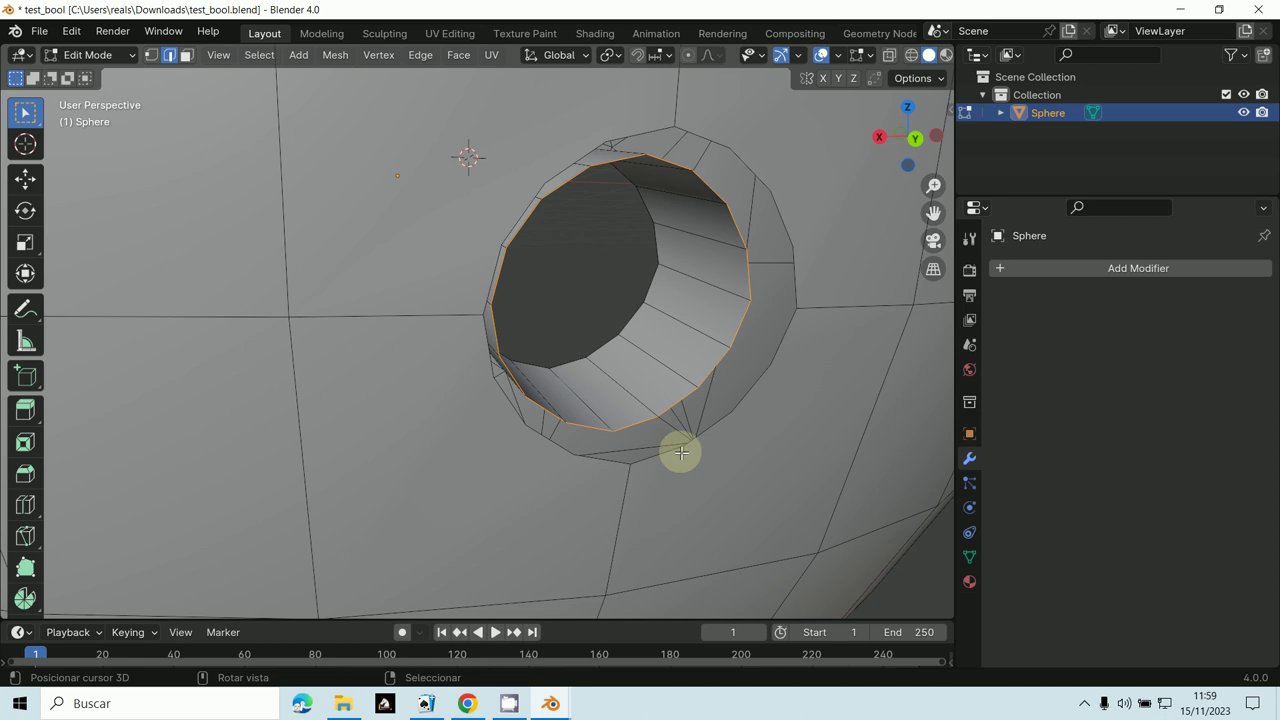
pyautogui.click(674, 450)
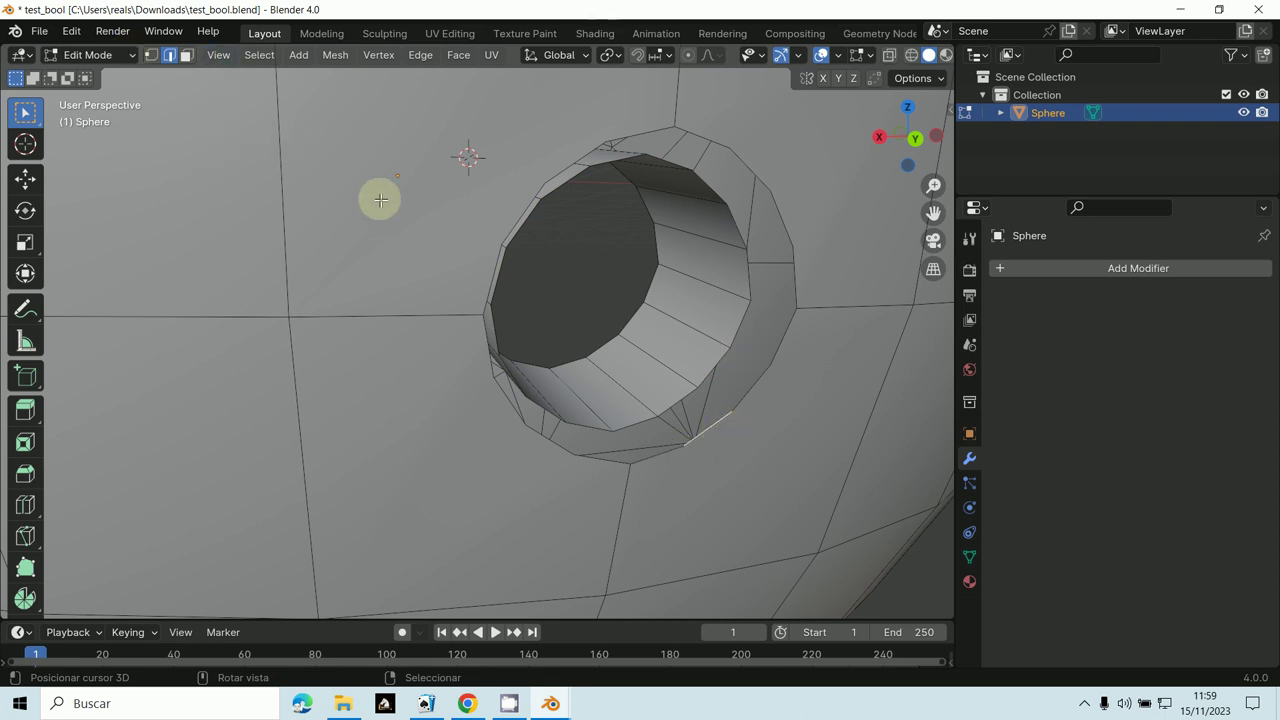
pyautogui.press('c')
pyautogui.press('Escape')
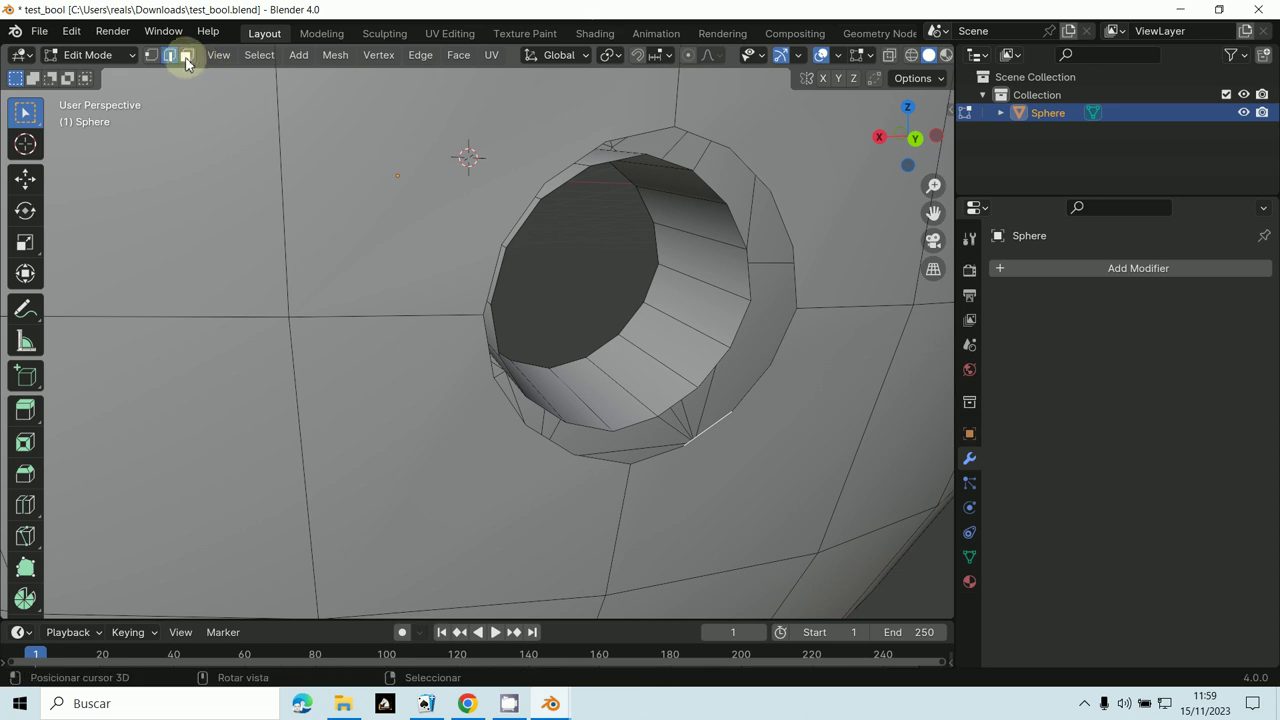
# Select the four outer-wall faces surrounding the circular opening in face selection mode
pyautogui.click(186, 54)
pyautogui.press('c')
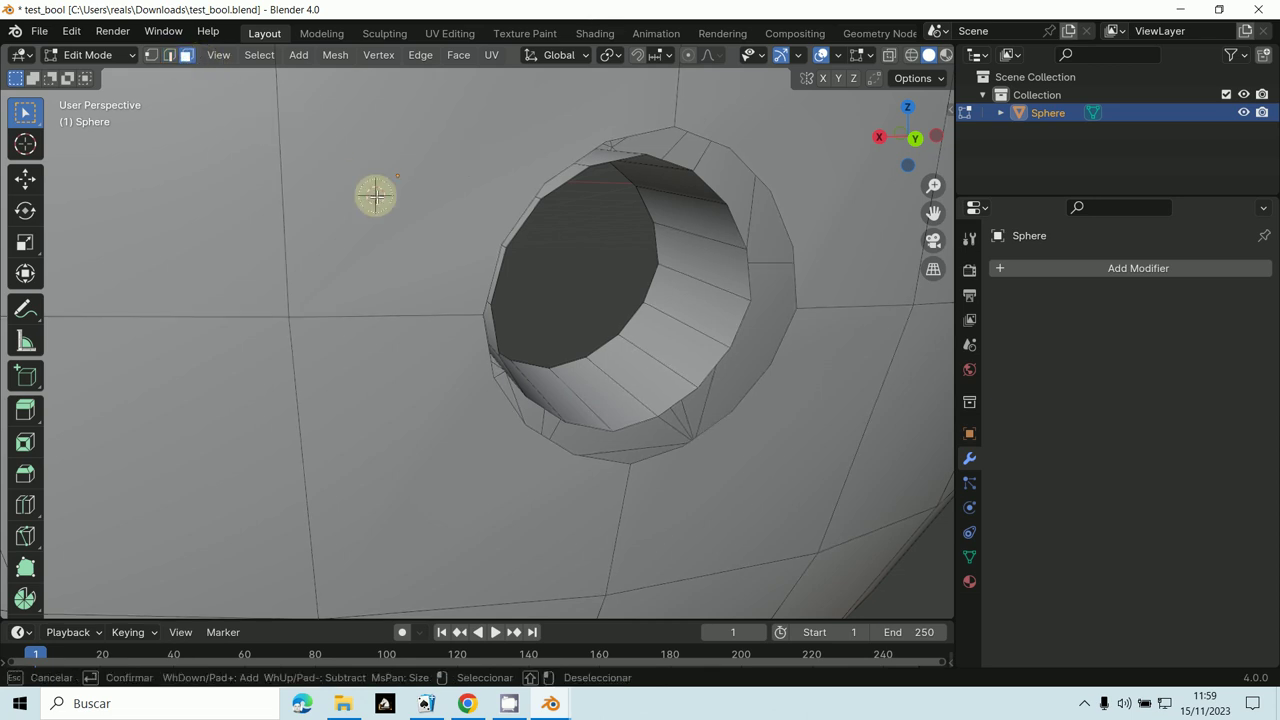
pyautogui.click(375, 195)
pyautogui.click(426, 424)
pyautogui.click(743, 451)
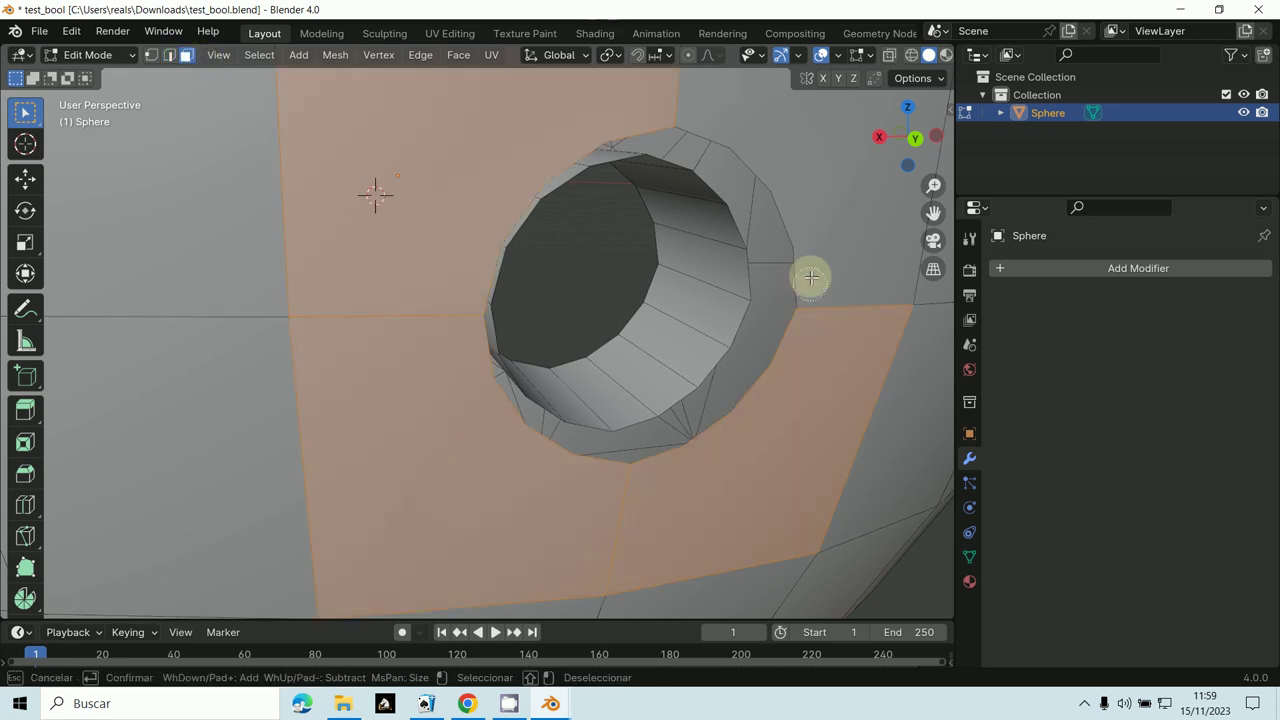
pyautogui.click(827, 234)
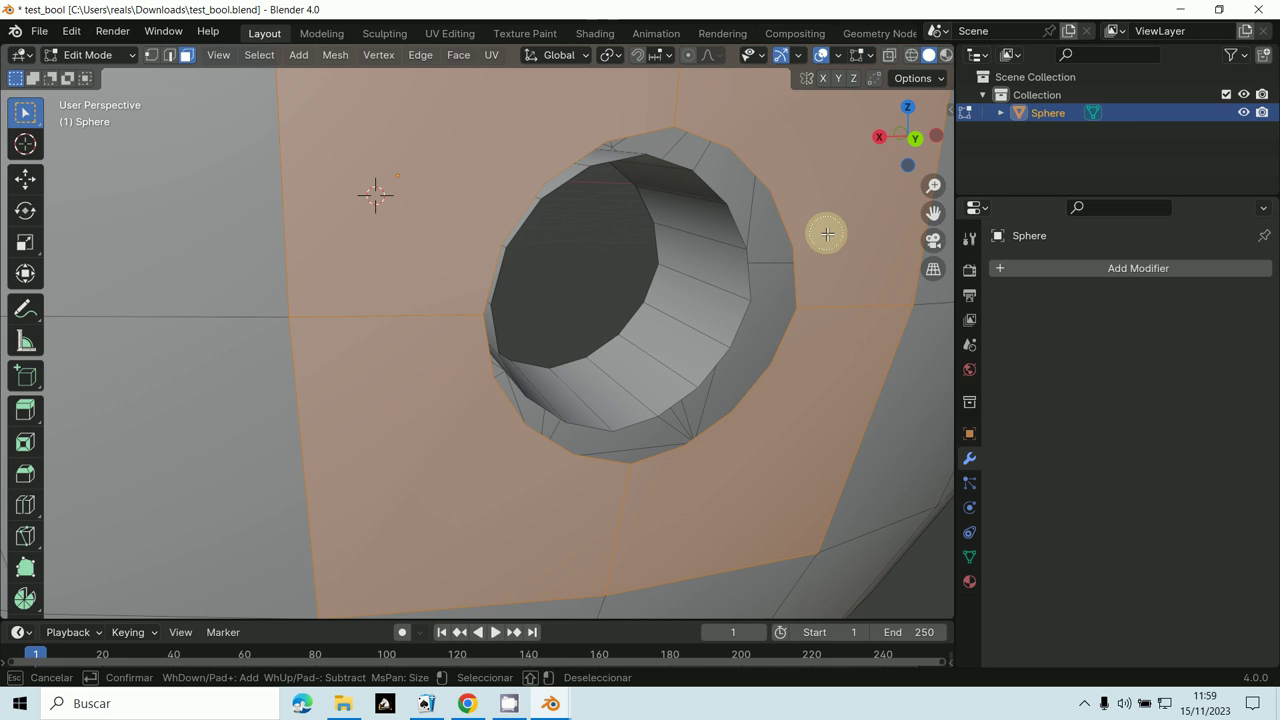
pyautogui.press('Escape')
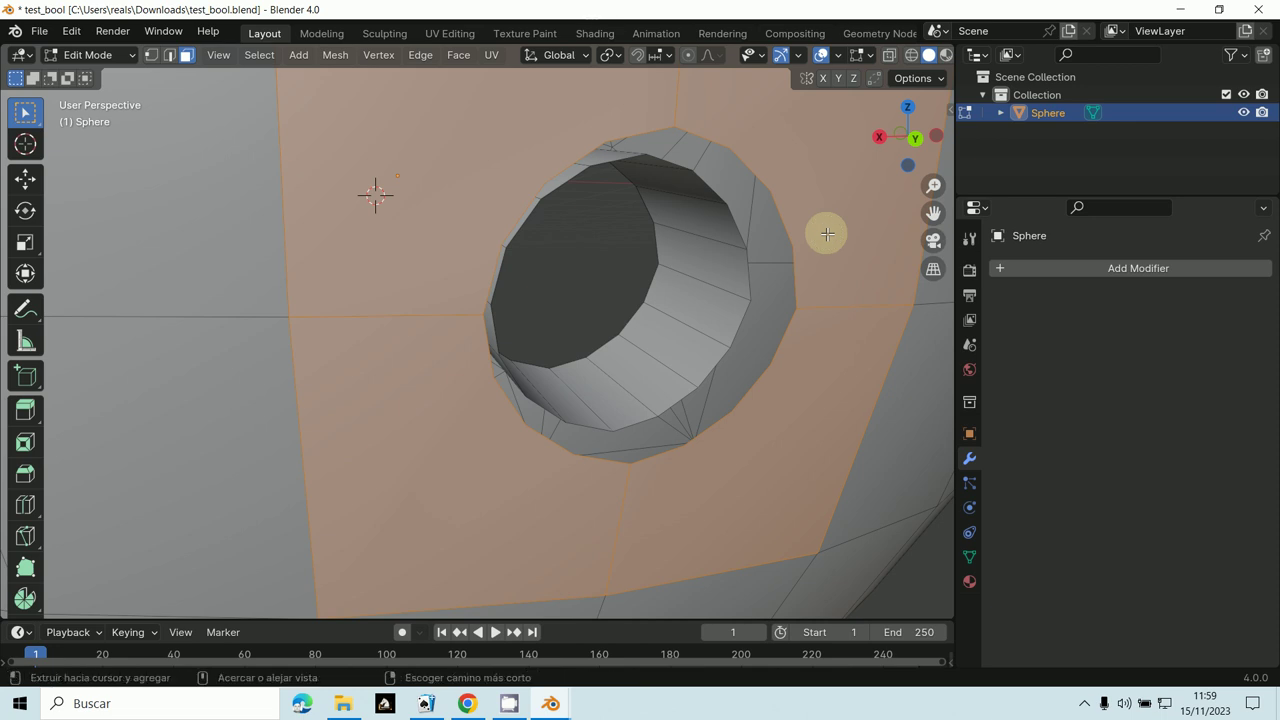
# Triangulate the four selected outer-wall faces surrounding the circular opening
pyautogui.hotkey('ctrl', 't')
pyautogui.scroll(-2, 828, 247)
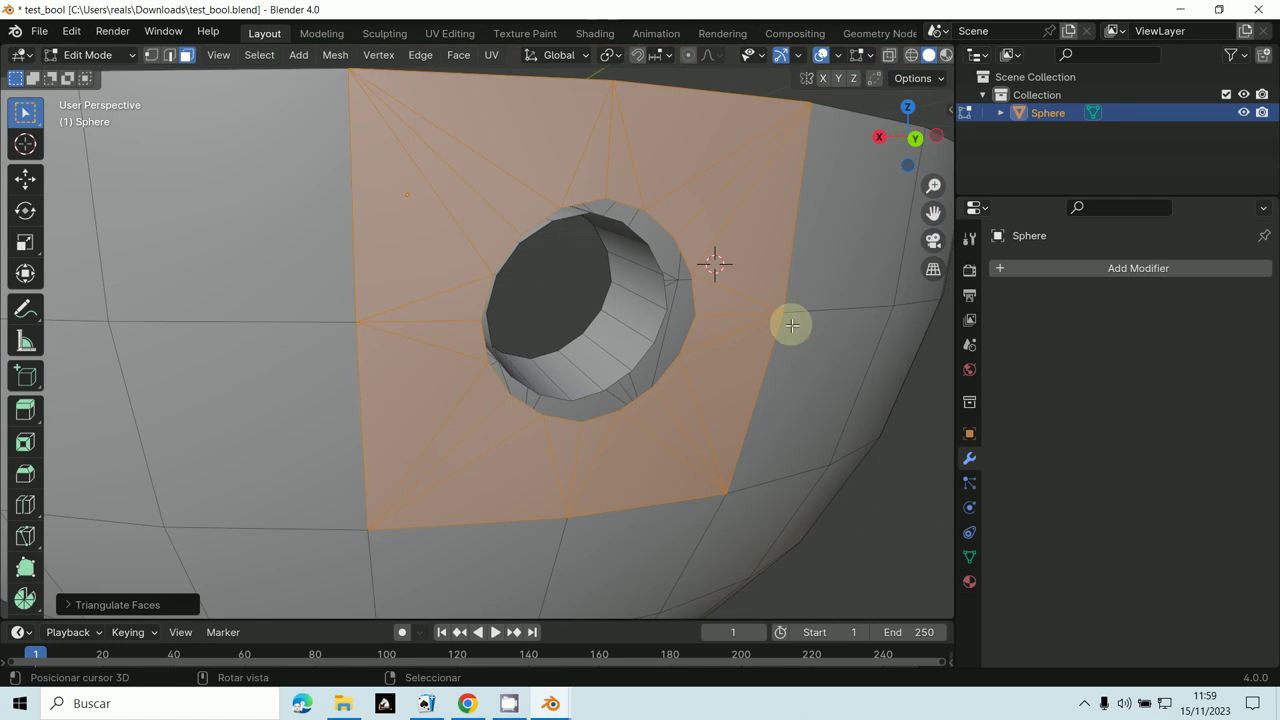
pyautogui.scroll(5, 785, 340)
pyautogui.scroll(-3, 760, 350)
# In edge selection mode, extrude the outer-wall opening's edge loop and scale it slightly inward to form a thin rim
pyautogui.click(182, 52)
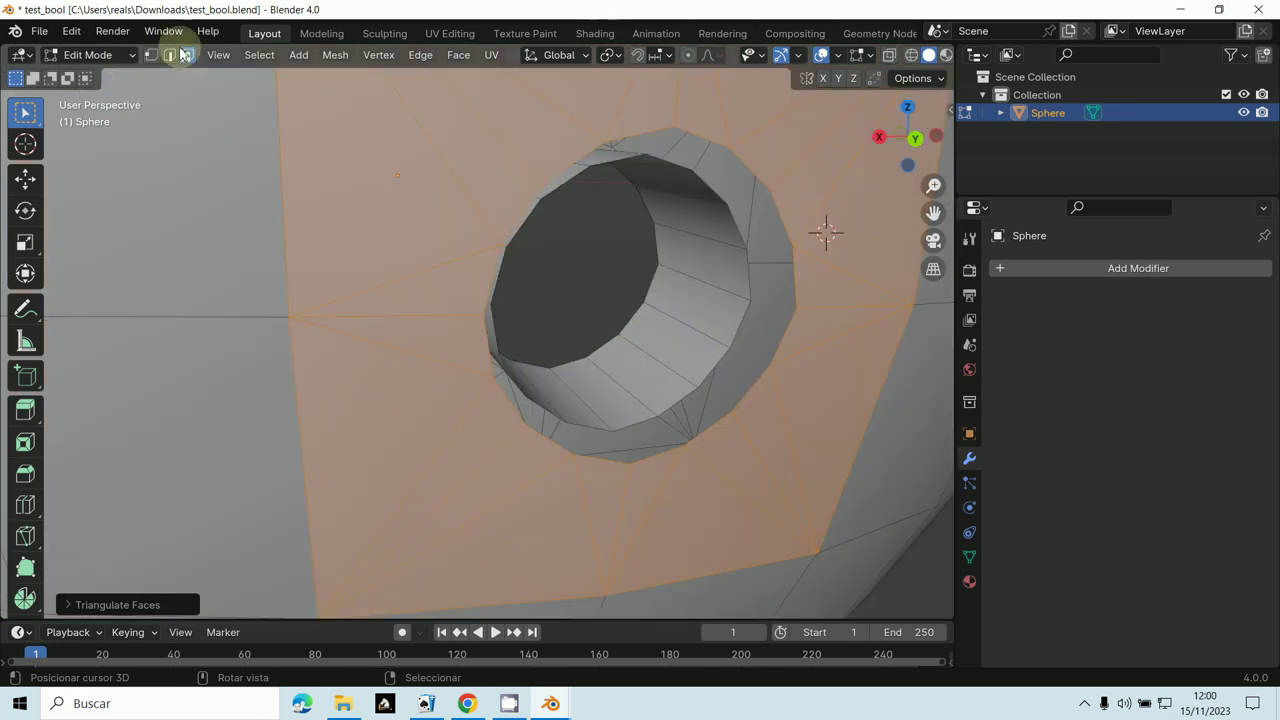
pyautogui.click(169, 54)
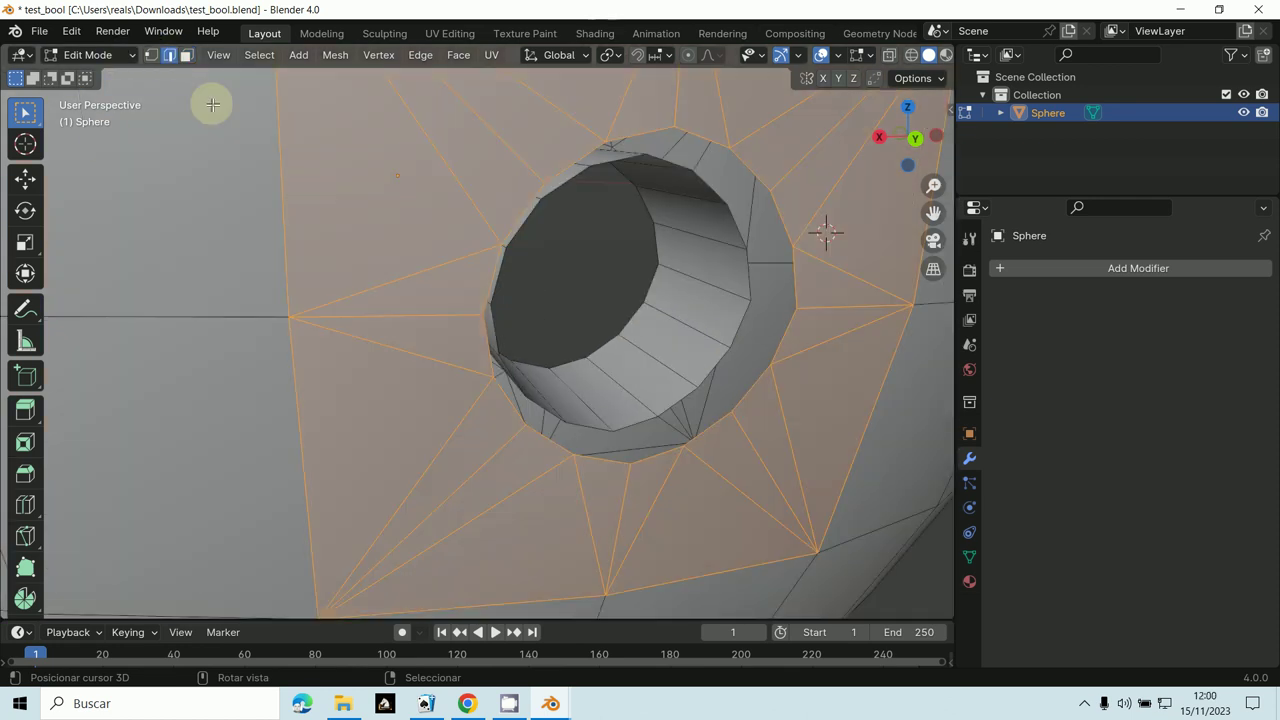
pyautogui.click(745, 395)
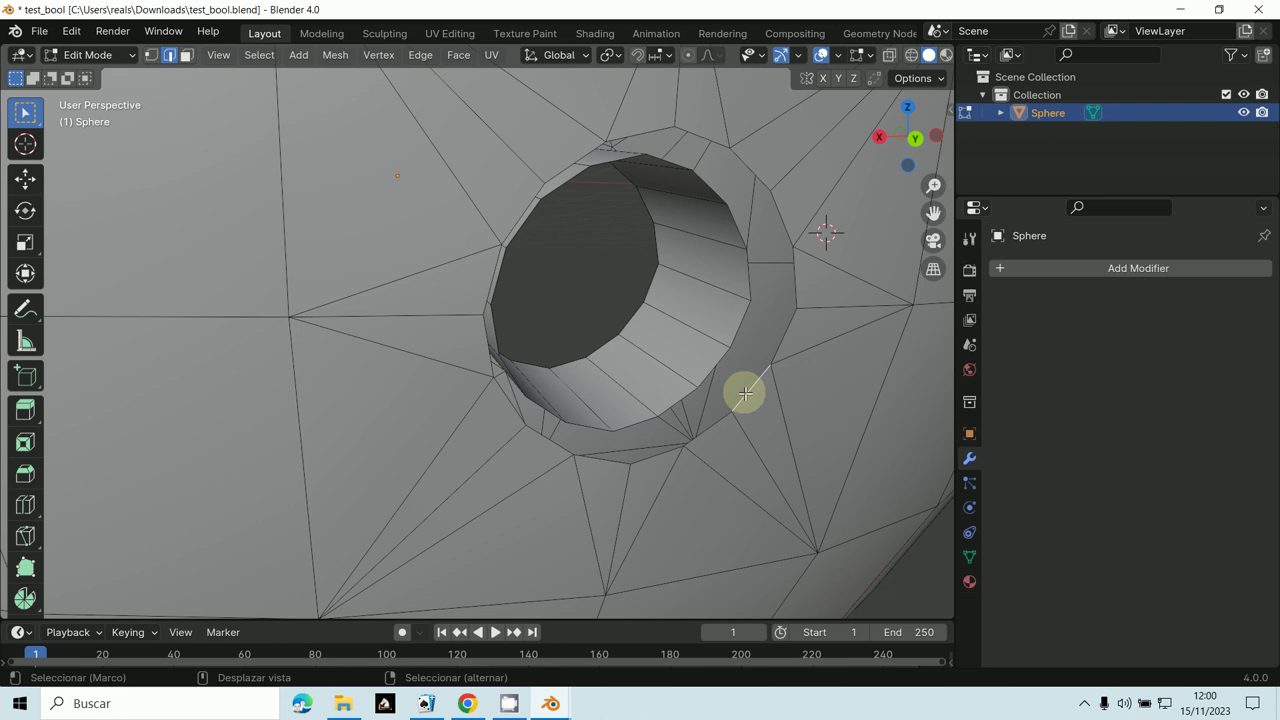
pyautogui.keyDown('shift'); pyautogui.click(788, 338); pyautogui.keyUp('shift')
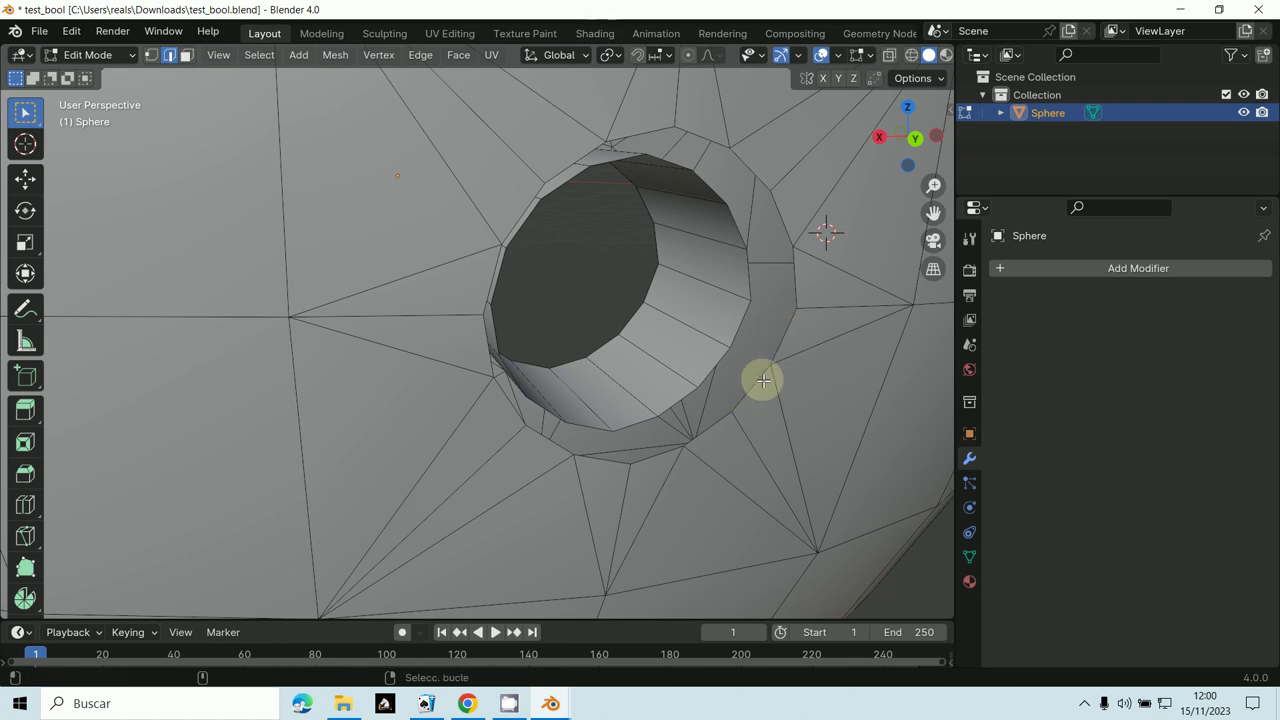
pyautogui.keyDown('alt'); pyautogui.click(760, 377); pyautogui.keyUp('alt')
pyautogui.press('g')
pyautogui.press('s')
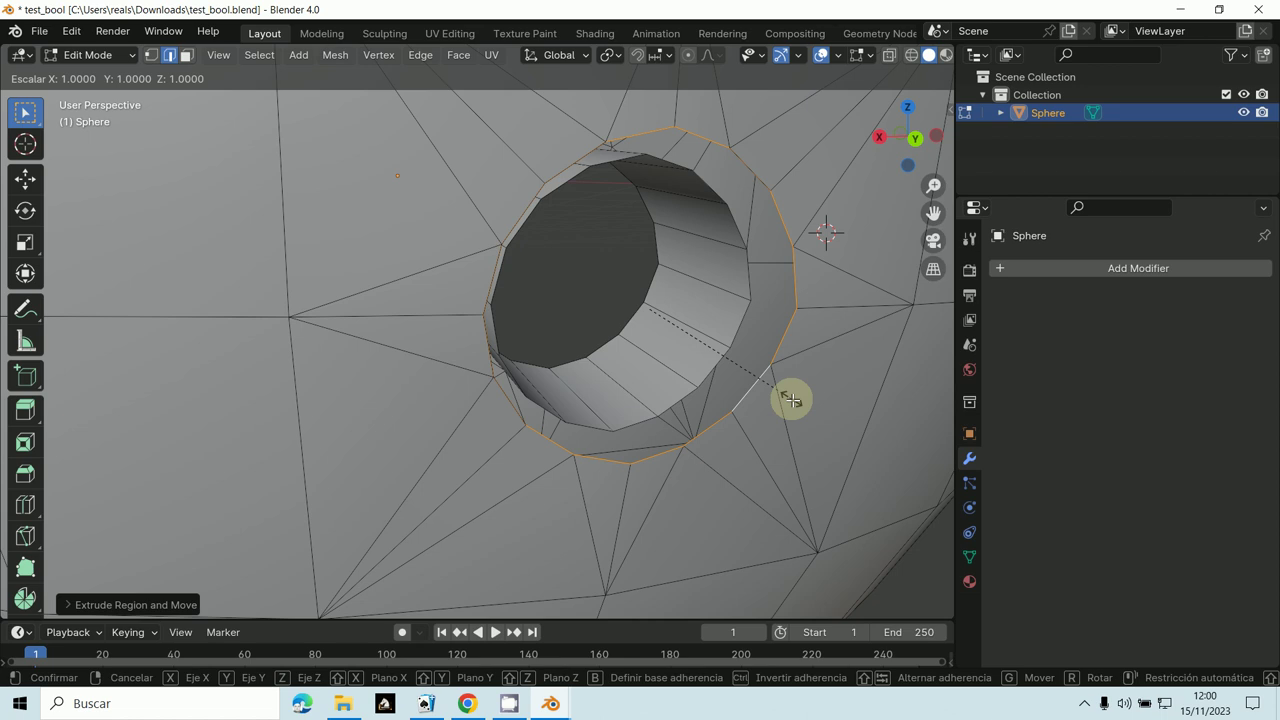
pyautogui.click(771, 388)
# Select the new rim's inner edge loop together with the tunnel's outer edge loop and bridge them with faces
pyautogui.moveTo(714, 410); pyautogui.dragTo(743, 423, button='middle')
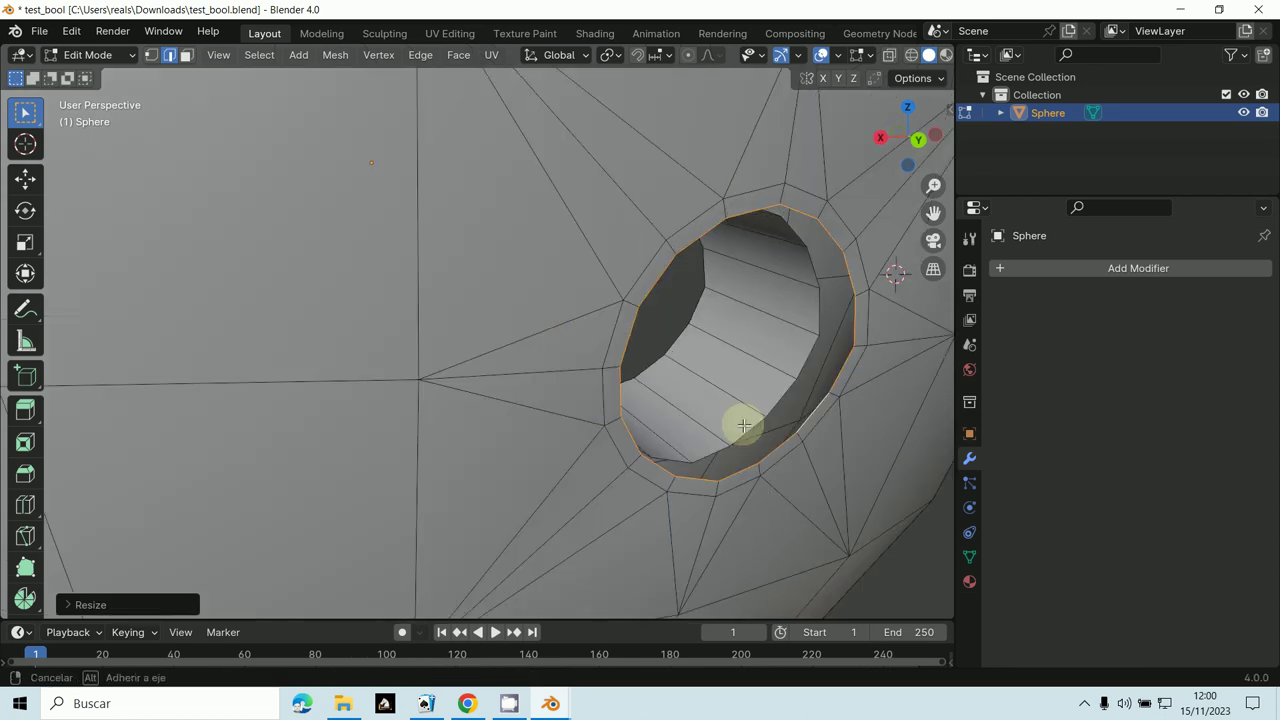
pyautogui.click(779, 404)
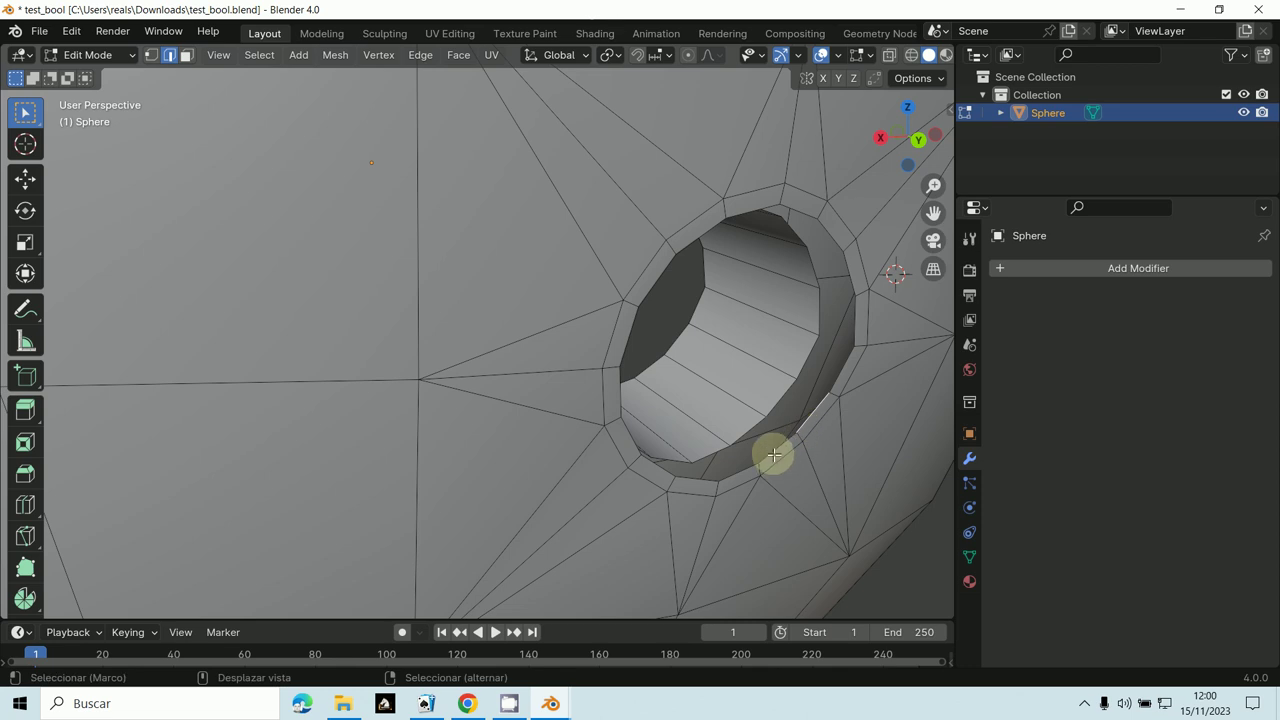
pyautogui.keyDown('alt'); pyautogui.click(737, 472); pyautogui.keyUp('alt')
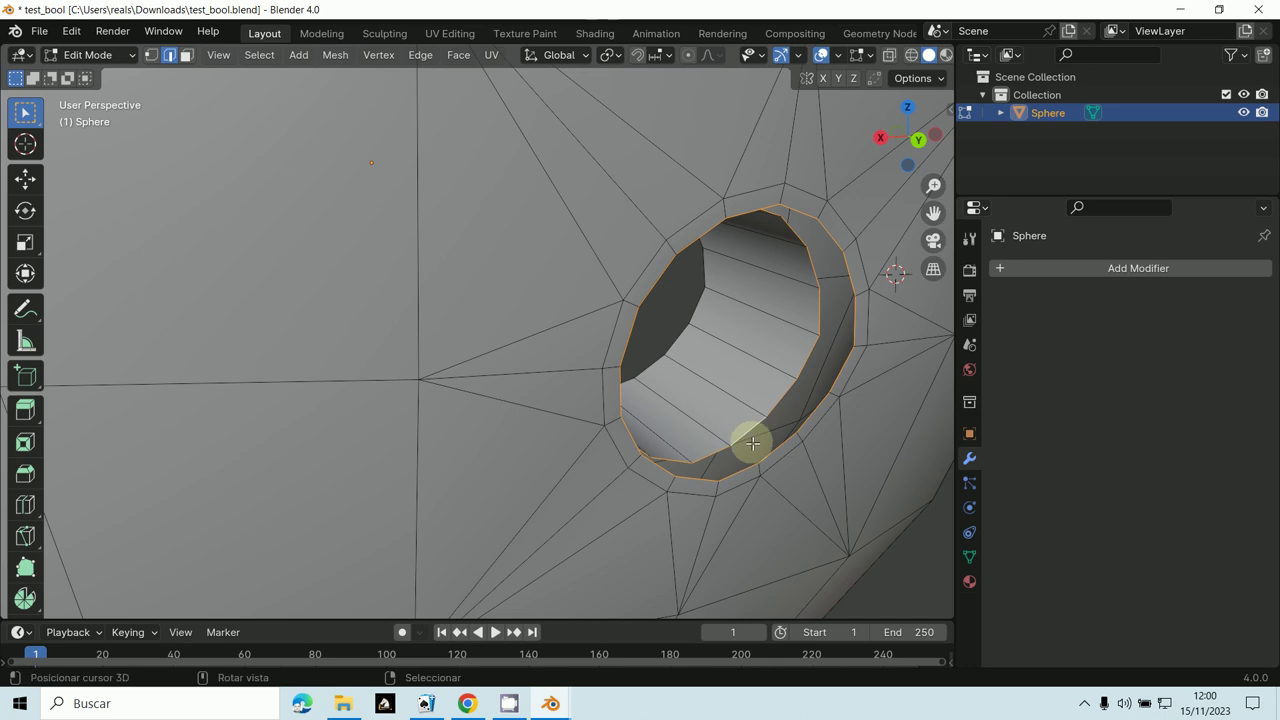
pyautogui.click(420, 55)
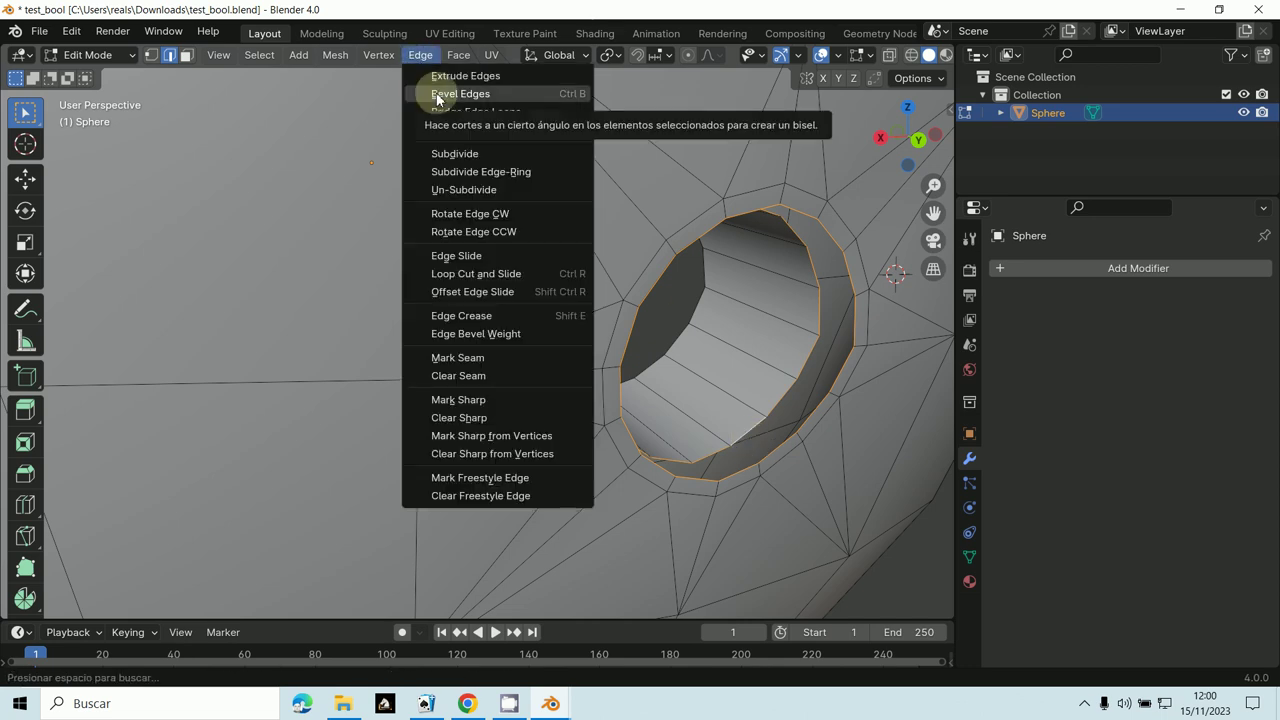
pyautogui.click(482, 114)
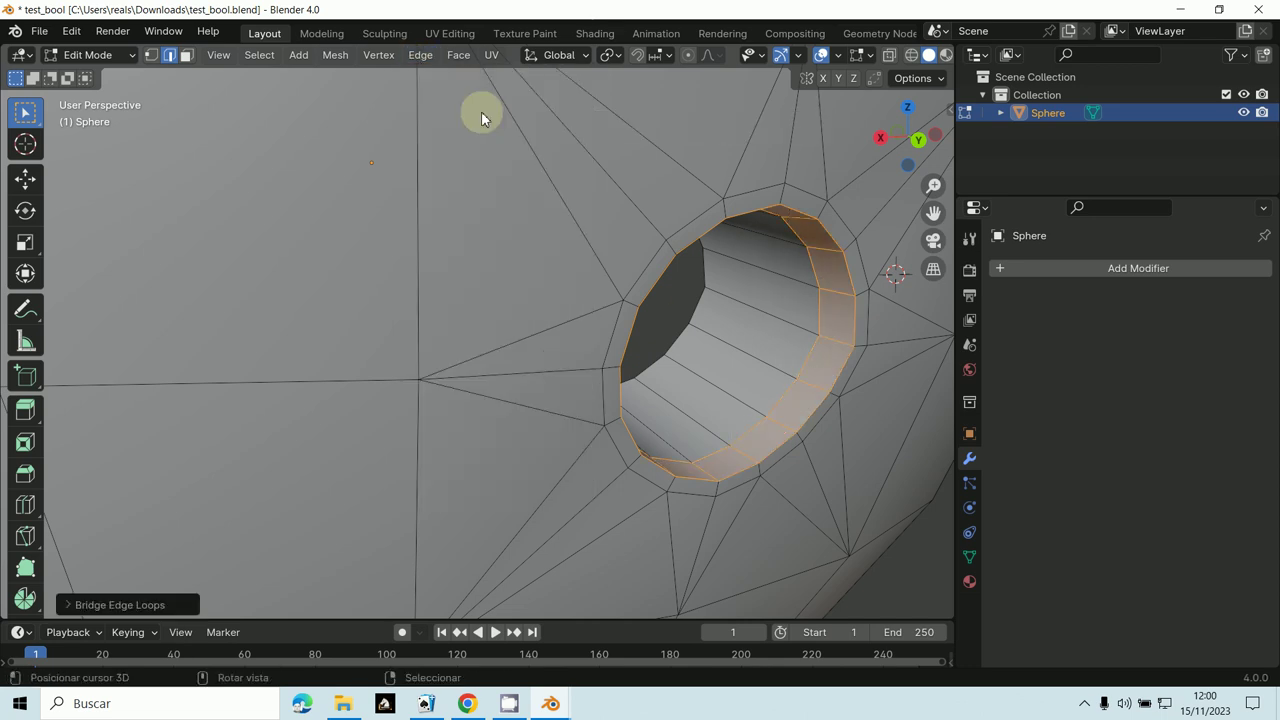
pyautogui.scroll(-4, 760, 350)
pyautogui.scroll(5, 787, 375)
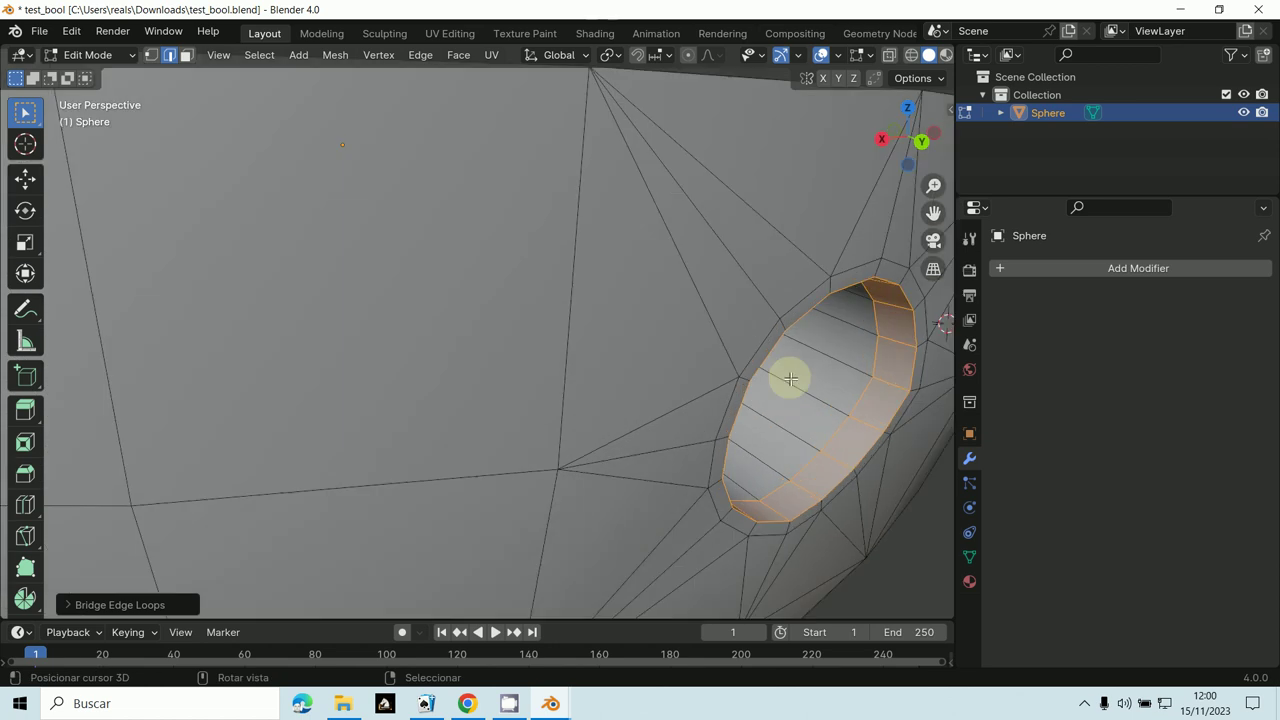
# Bevel the edge loop around the outer opening with 3 segments and a width of about 0.0063 m
pyautogui.keyDown('alt'); pyautogui.middleClick(800, 470); pyautogui.keyUp('alt')
pyautogui.keyDown('alt'); pyautogui.click(683, 393); pyautogui.keyUp('alt')
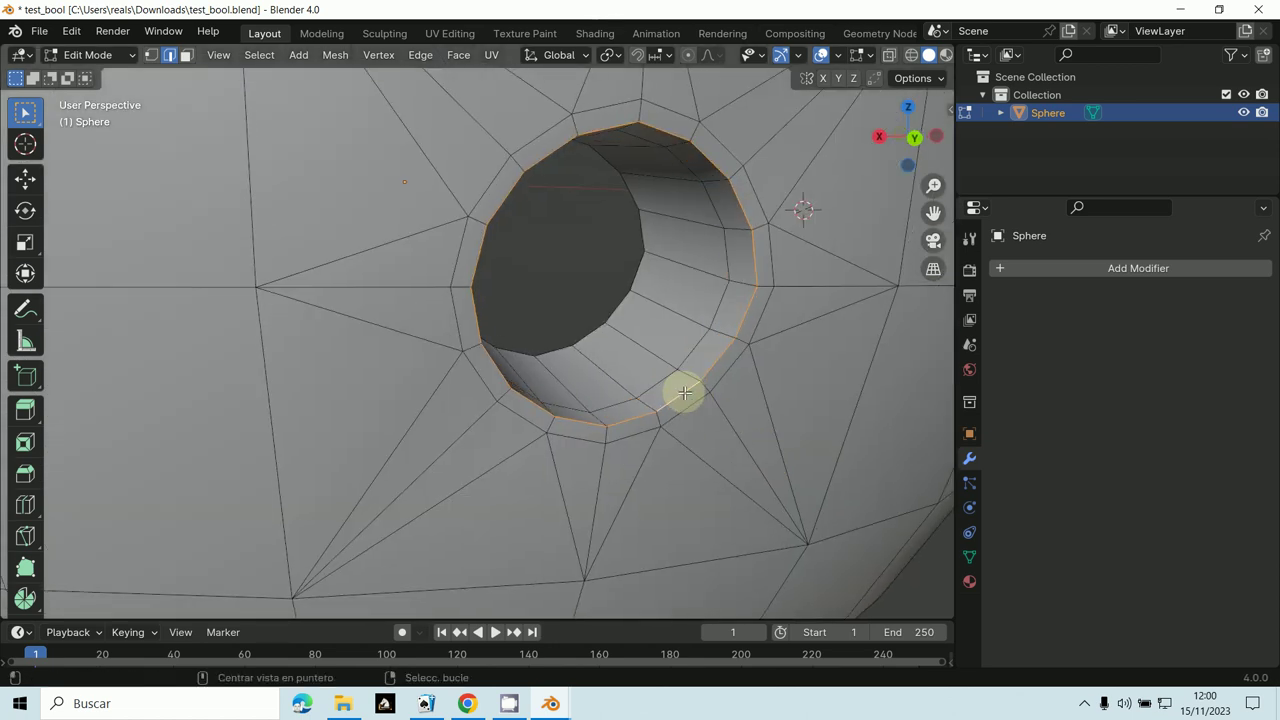
pyautogui.hotkey('ctrl', 'b')
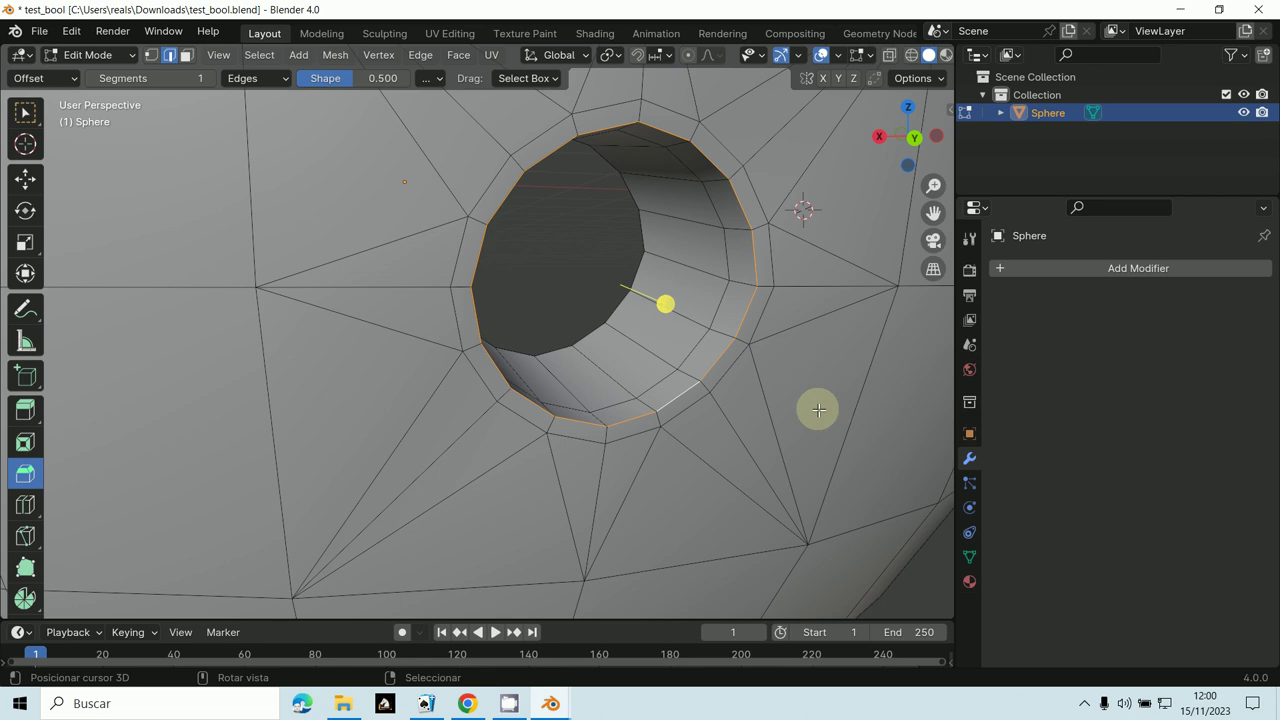
pyautogui.hotkey('ctrl', 'b')
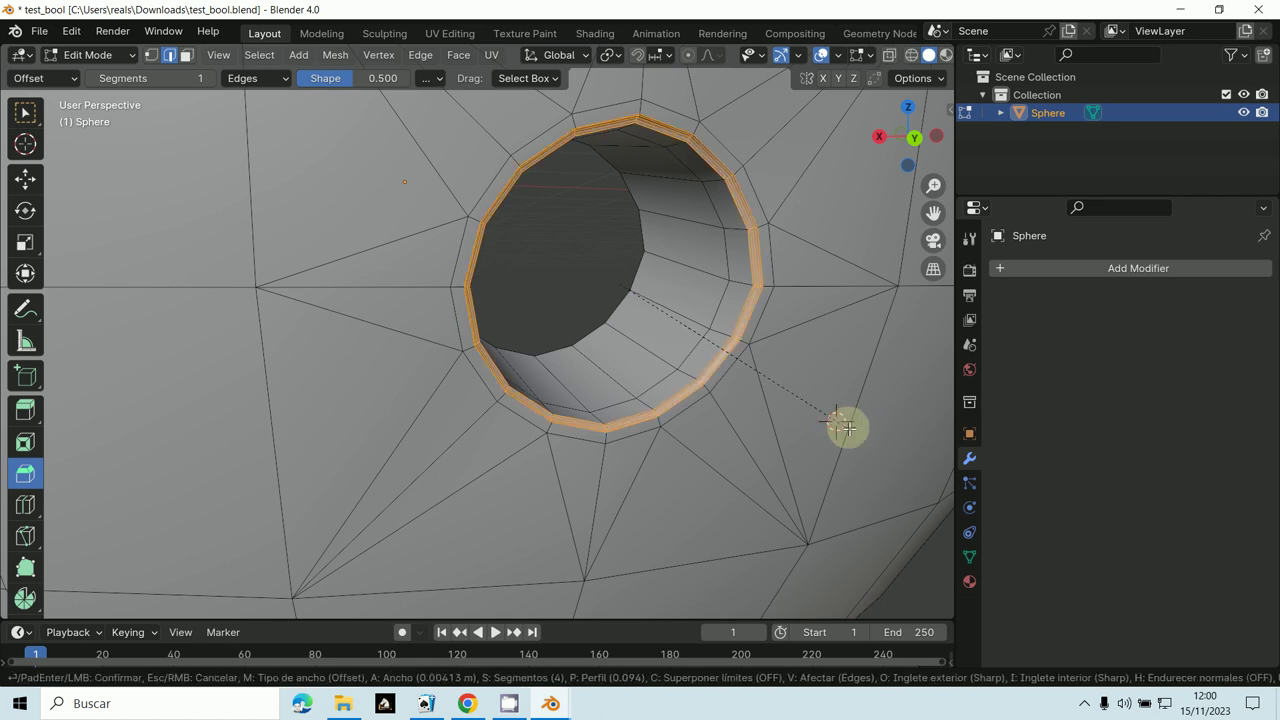
pyautogui.scroll(-3, 848, 432)
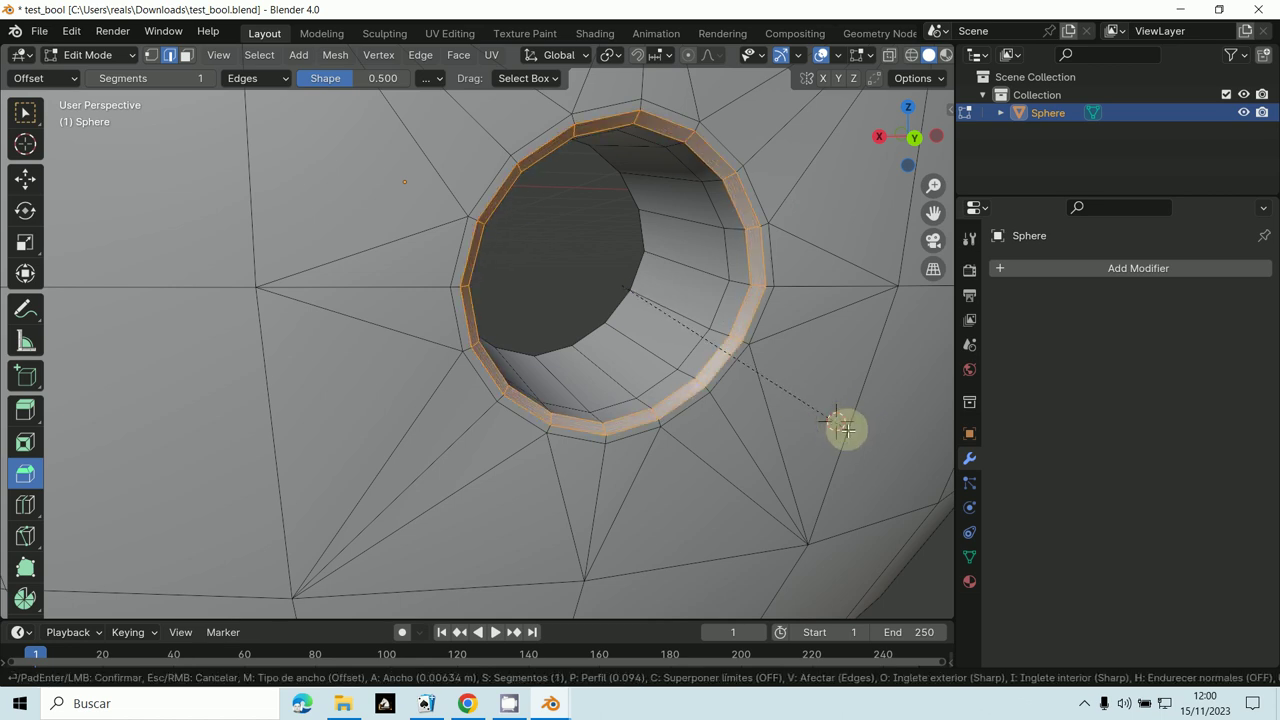
pyautogui.scroll(2, 846, 430)
pyautogui.click(846, 430)
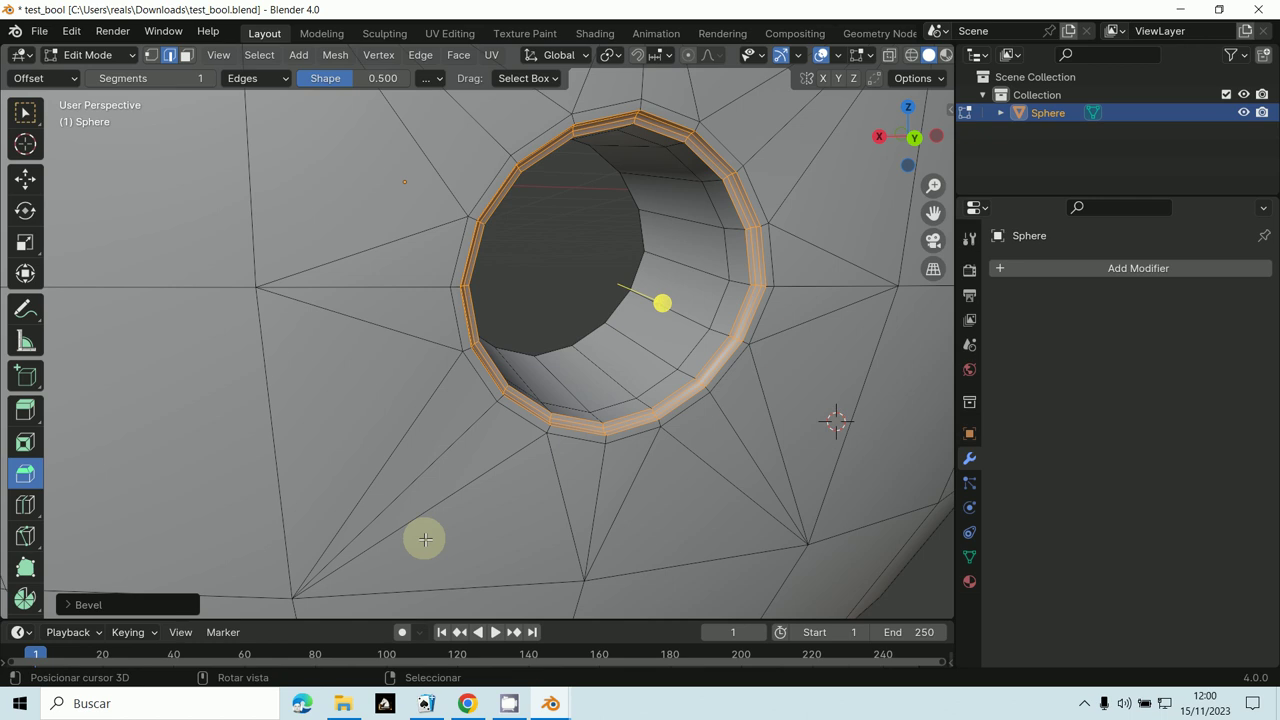
# Set the outer rim bevel's shape to 0.500
pyautogui.click(70, 601)
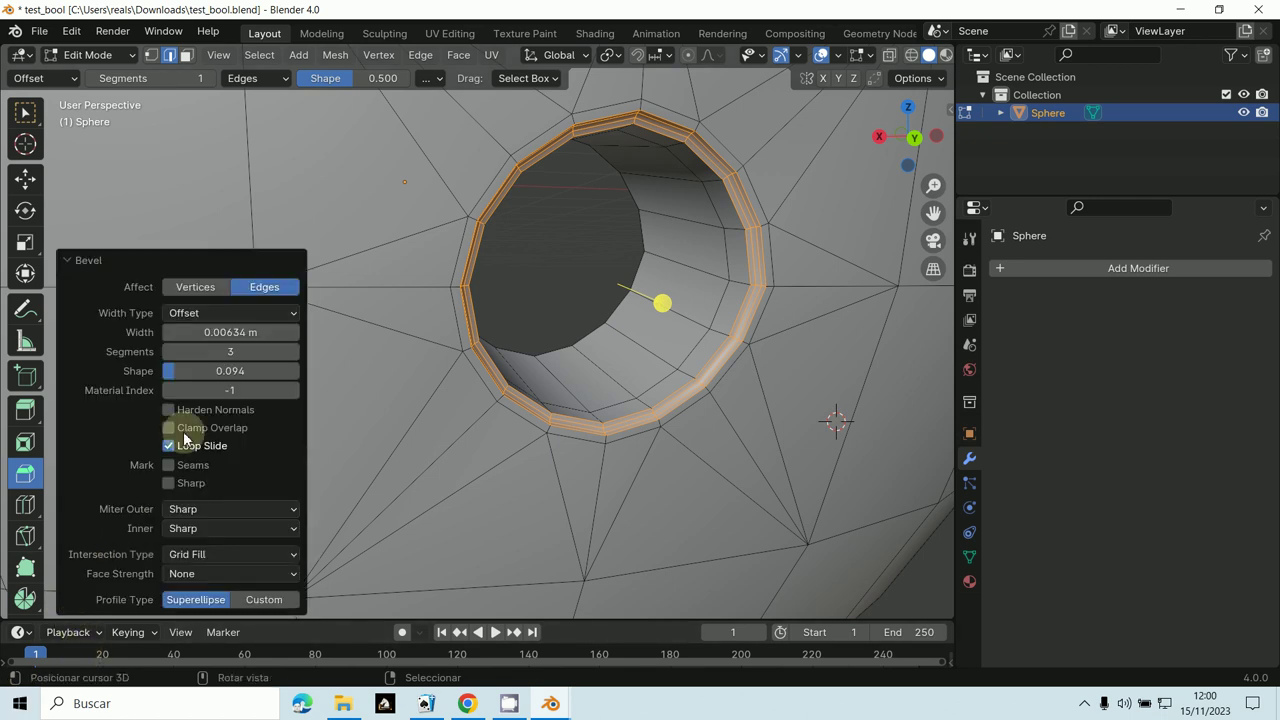
pyautogui.click(177, 370)
pyautogui.moveTo(177, 370); pyautogui.dragTo(249, 337)
pyautogui.scroll(2, 449, 226)
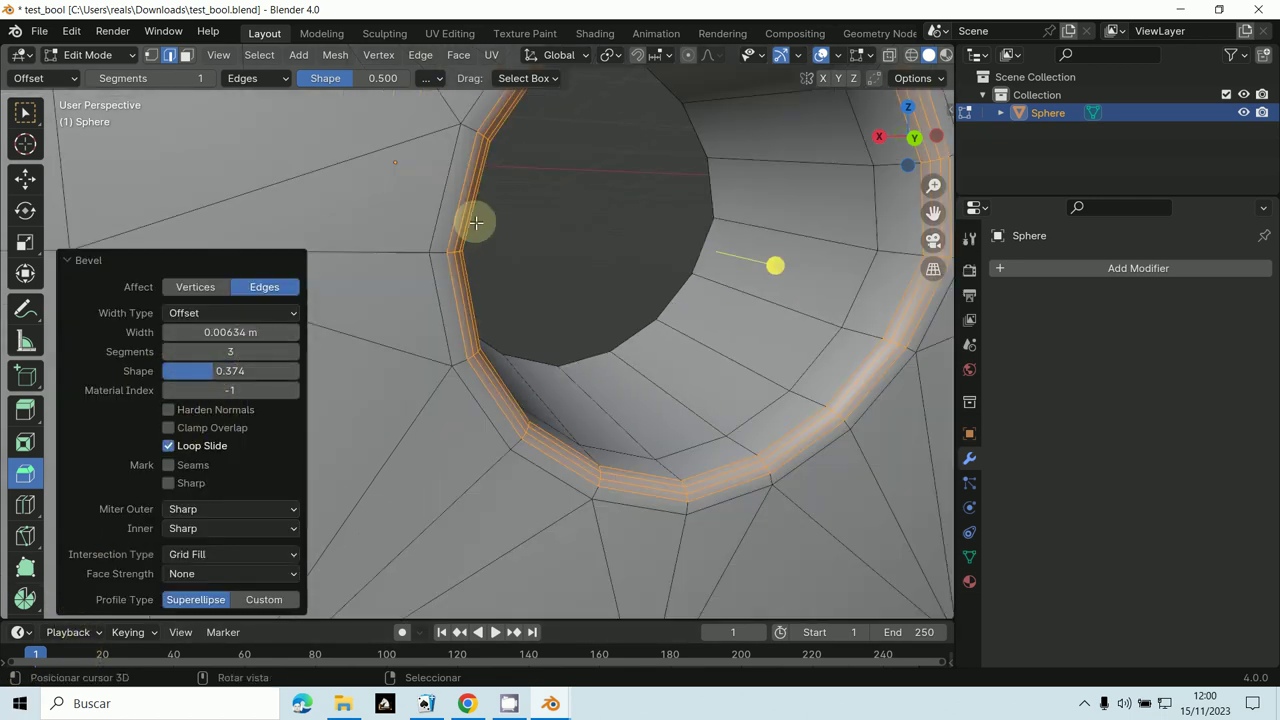
pyautogui.keyDown('shift'); pyautogui.moveTo(480, 266); pyautogui.dragTo(474, 345, button='middle'); pyautogui.keyUp('shift')
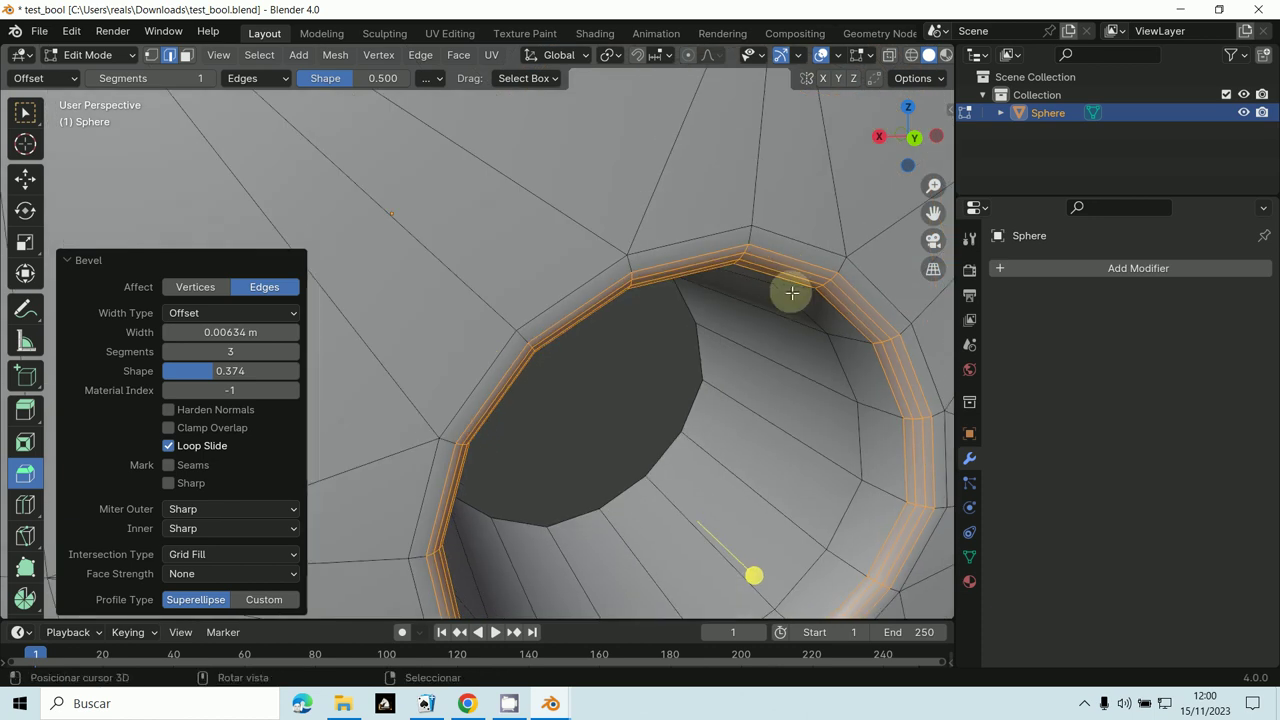
pyautogui.moveTo(220, 369); pyautogui.dragTo(238, 401)
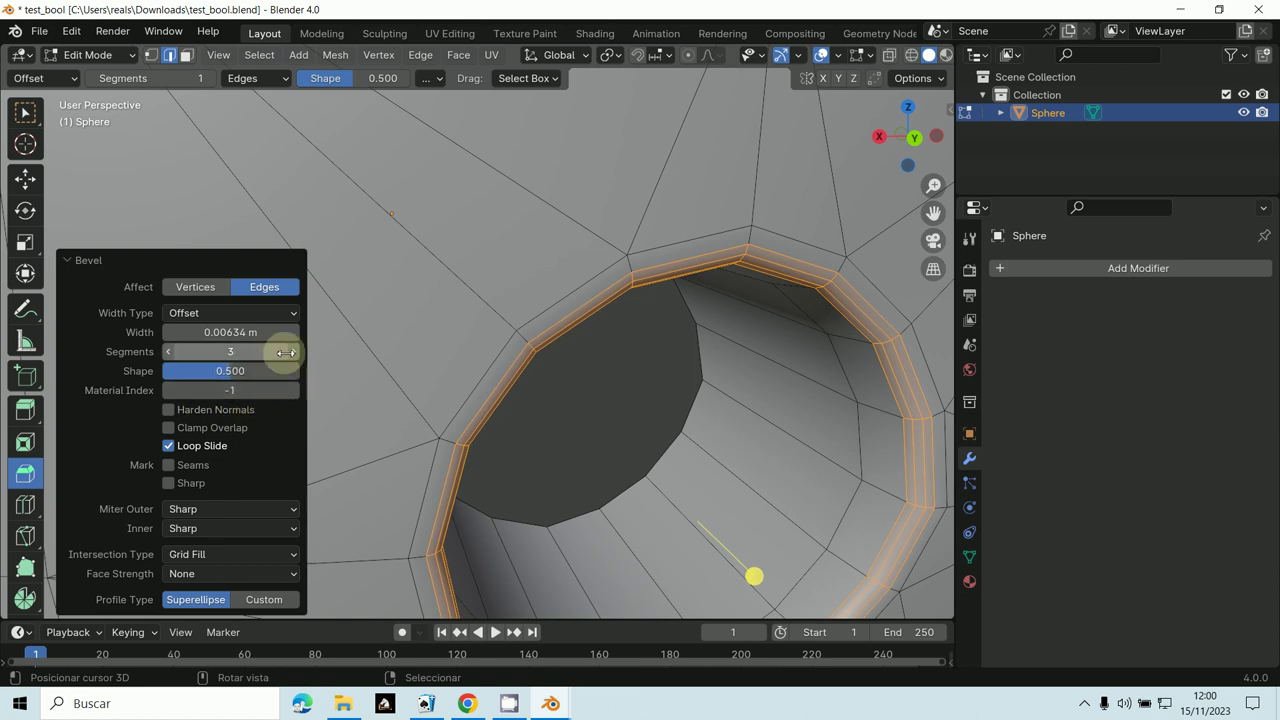
pyautogui.scroll(-3, 720, 331)
pyautogui.scroll(-2, 709, 329)
pyautogui.moveTo(709, 329); pyautogui.dragTo(709, 309, button='middle')
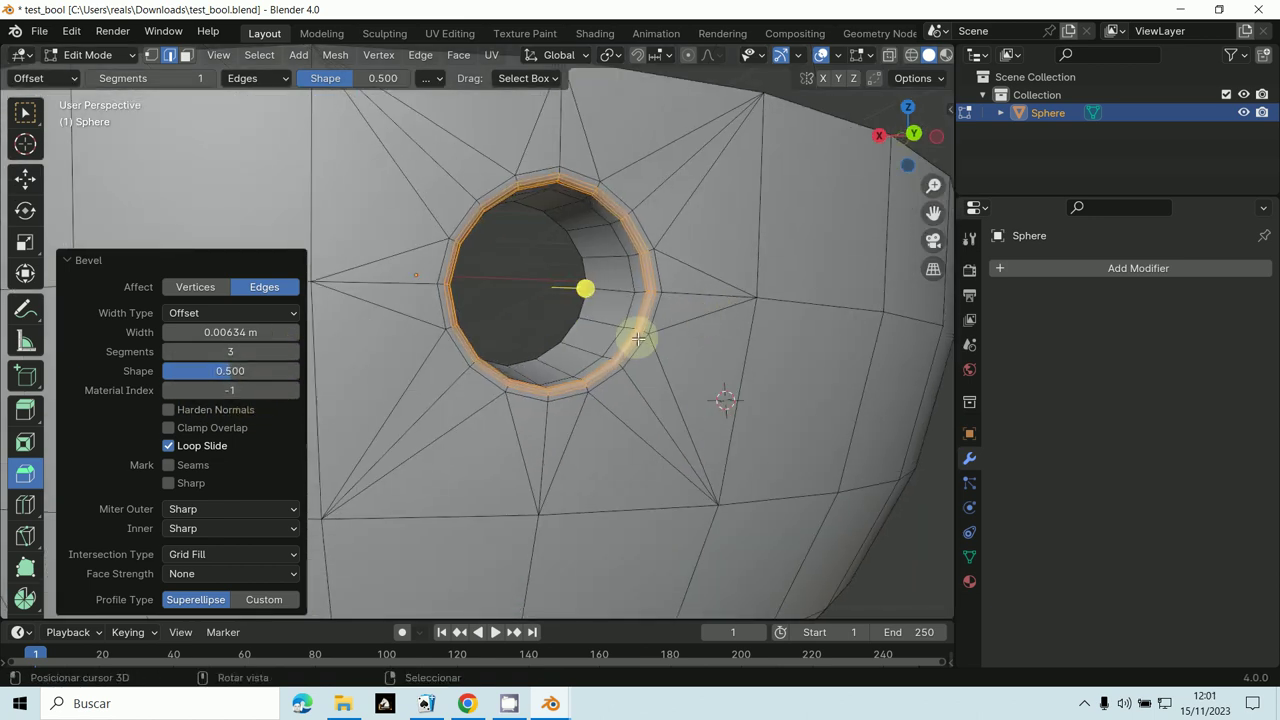
pyautogui.moveTo(637, 339); pyautogui.dragTo(671, 349, button='middle')
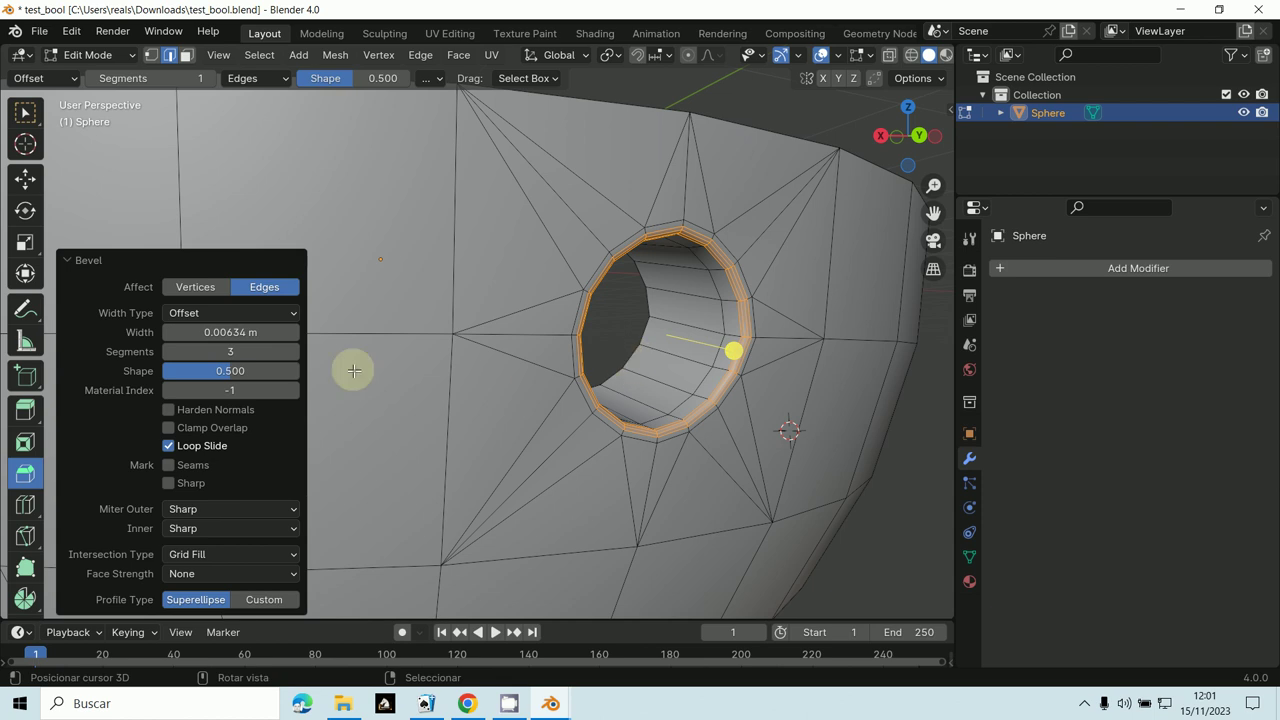
# Select the edge loop around the inner-wall opening and bevel it about 0.0047 m wide with 3 segments
pyautogui.moveTo(320, 382); pyautogui.dragTo(877, 294, button='middle')
pyautogui.click(820, 323)
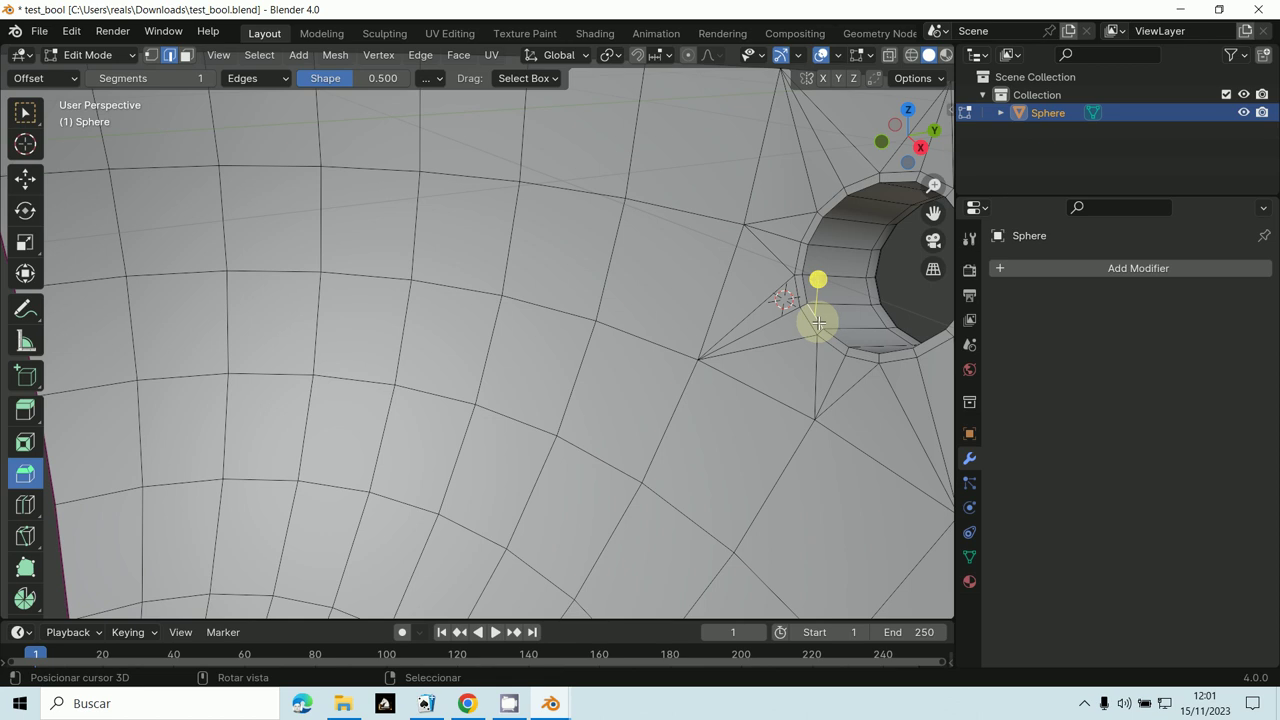
pyautogui.moveTo(819, 323); pyautogui.dragTo(833, 337)
pyautogui.keyDown('alt'); pyautogui.click(833, 336); pyautogui.keyUp('alt')
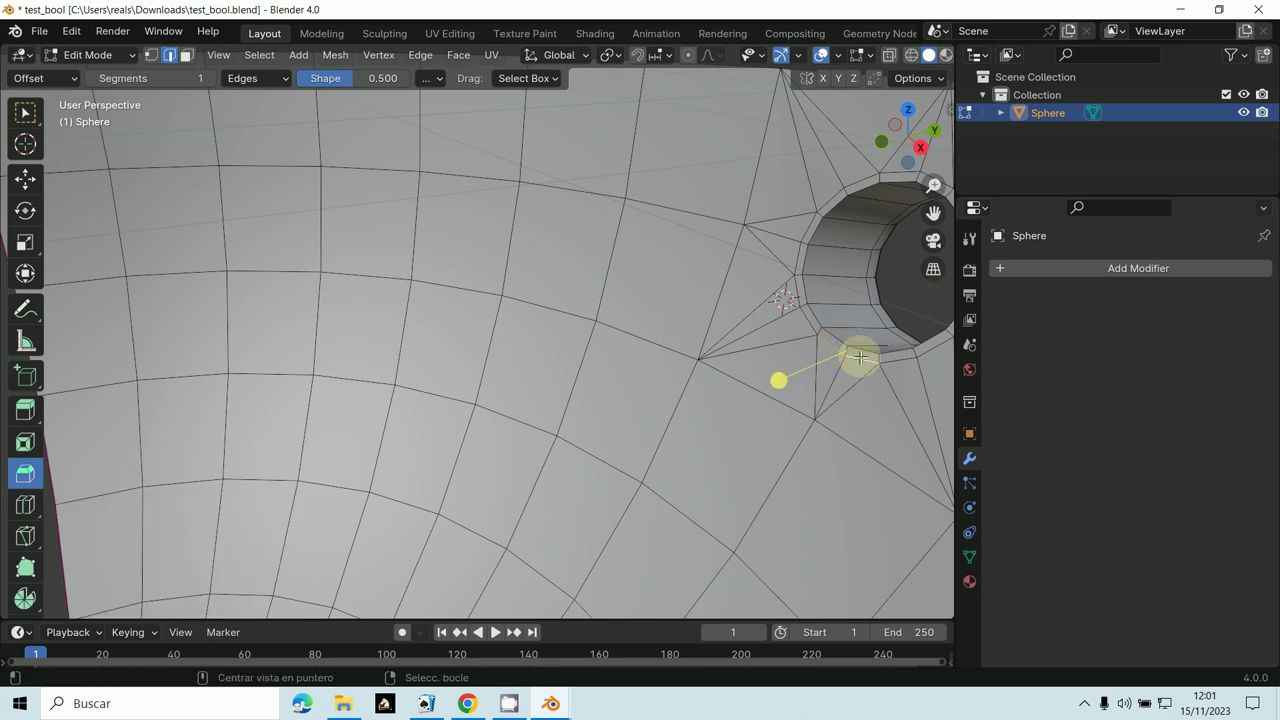
pyautogui.keyDown('alt'); pyautogui.click(861, 351); pyautogui.keyUp('alt')
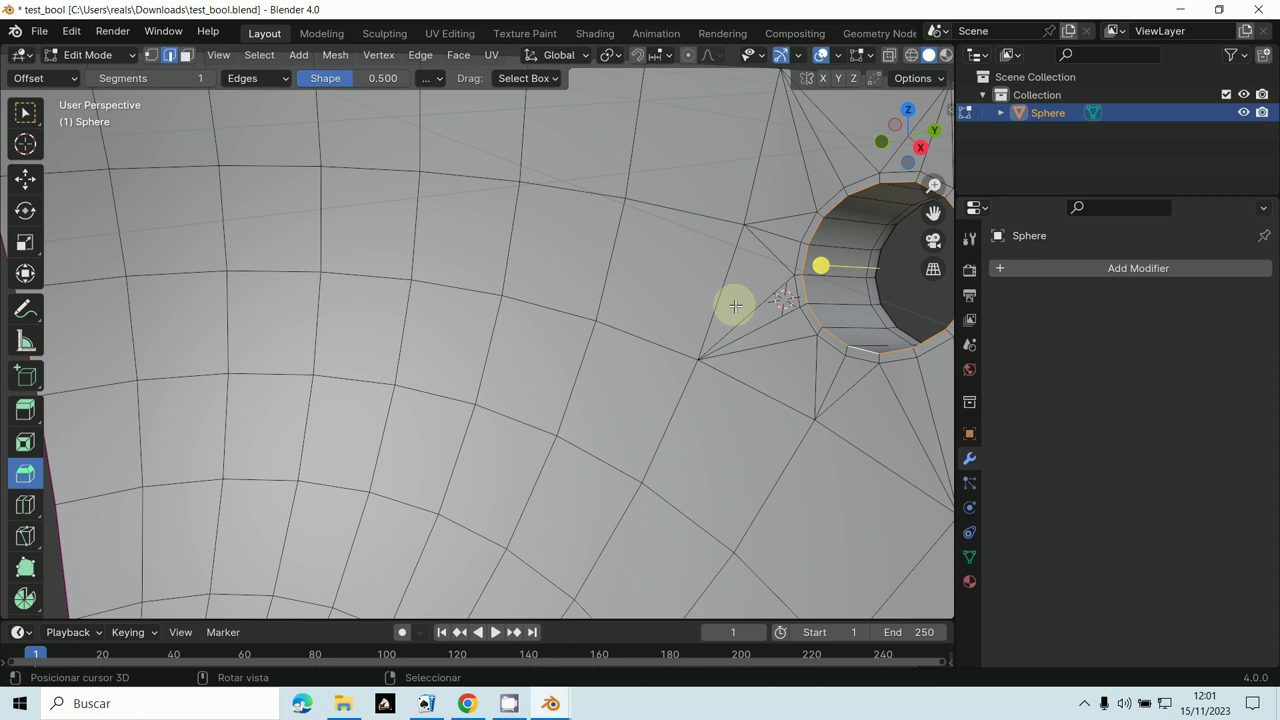
pyautogui.hotkey('ctrl', 'b')
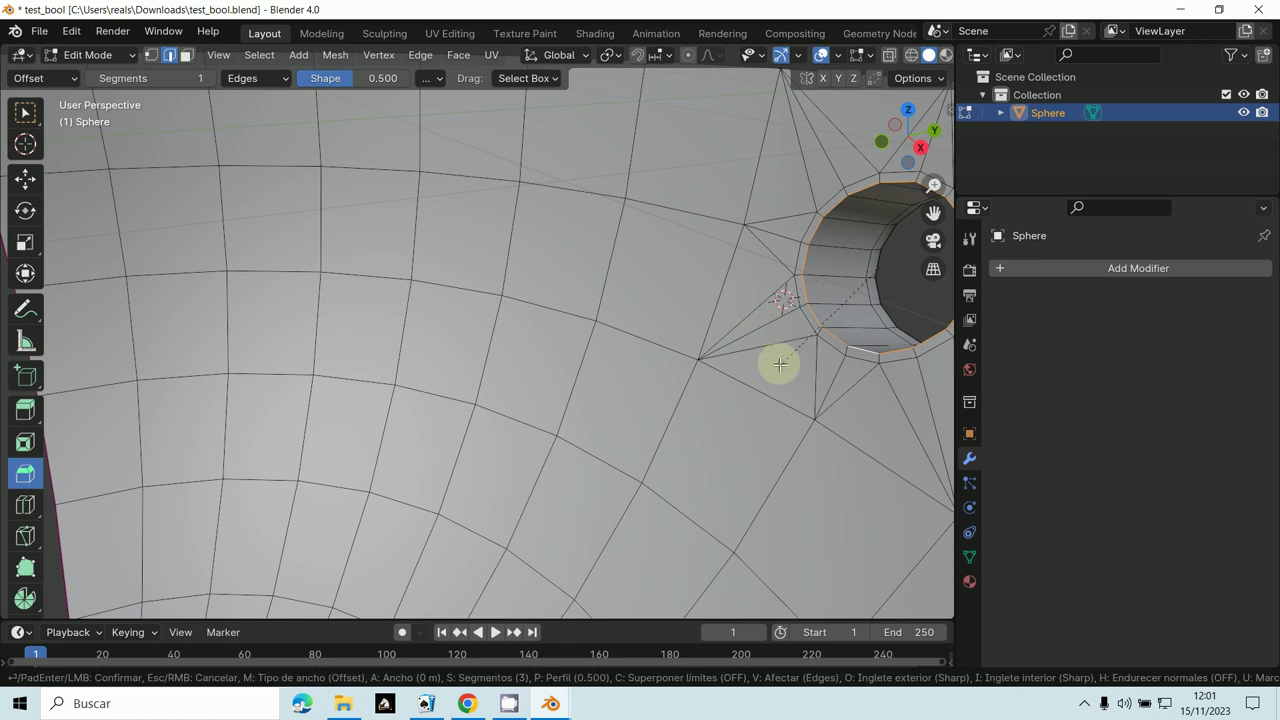
pyautogui.click(756, 365)
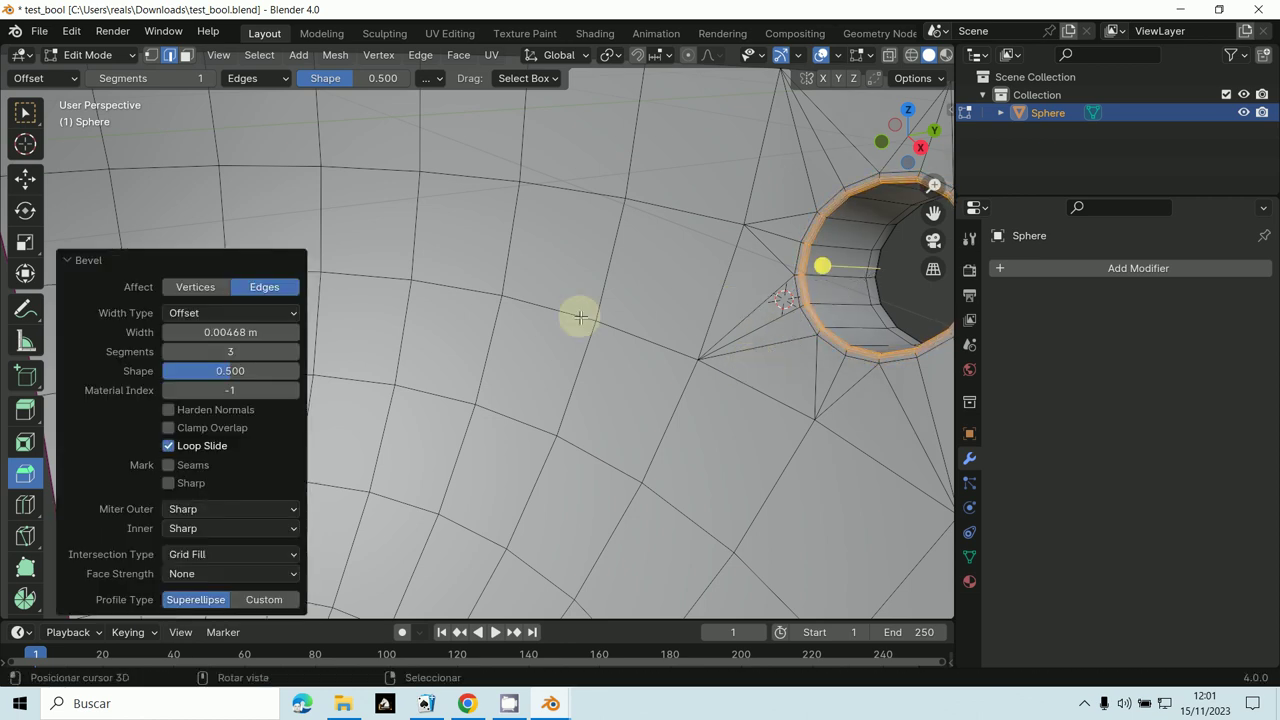
# Return to Object Mode and view the bevelled hole from inside the bowl
pyautogui.click(78, 55)
pyautogui.click(80, 75)
pyautogui.scroll(-5, 477, 306)
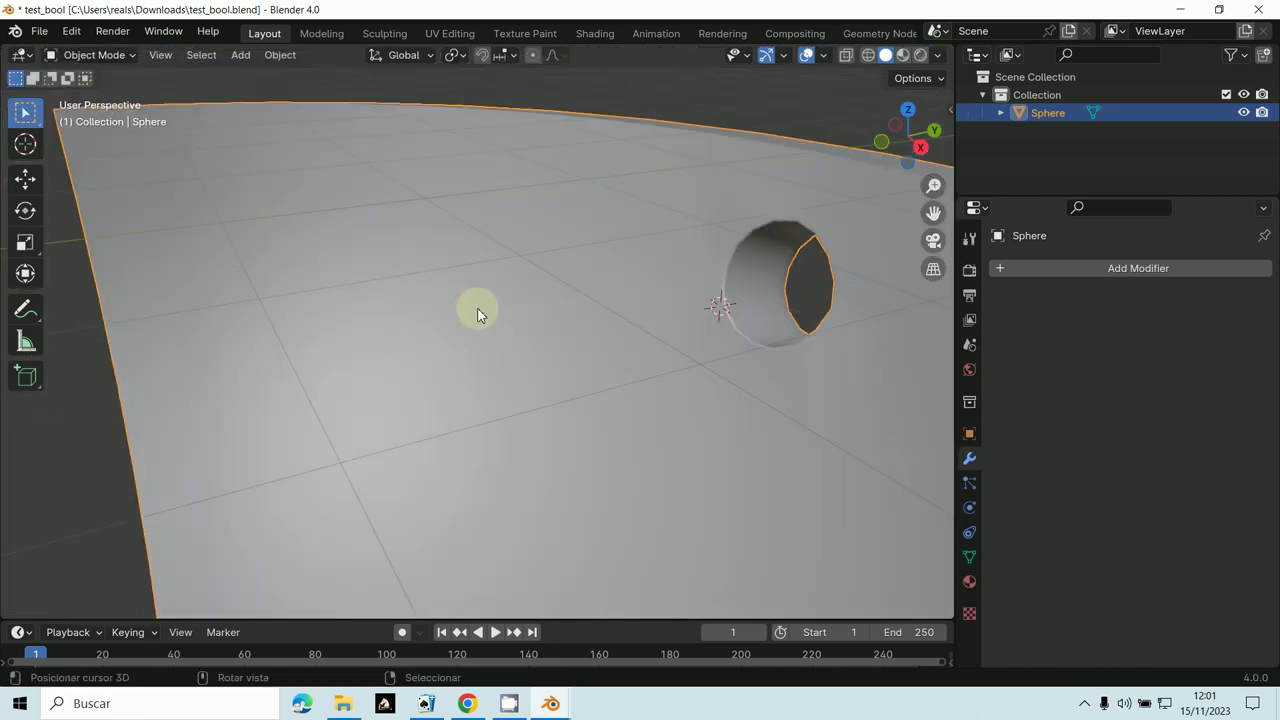
pyautogui.moveTo(477, 306); pyautogui.dragTo(671, 346, button='middle')
pyautogui.click(1101, 267)
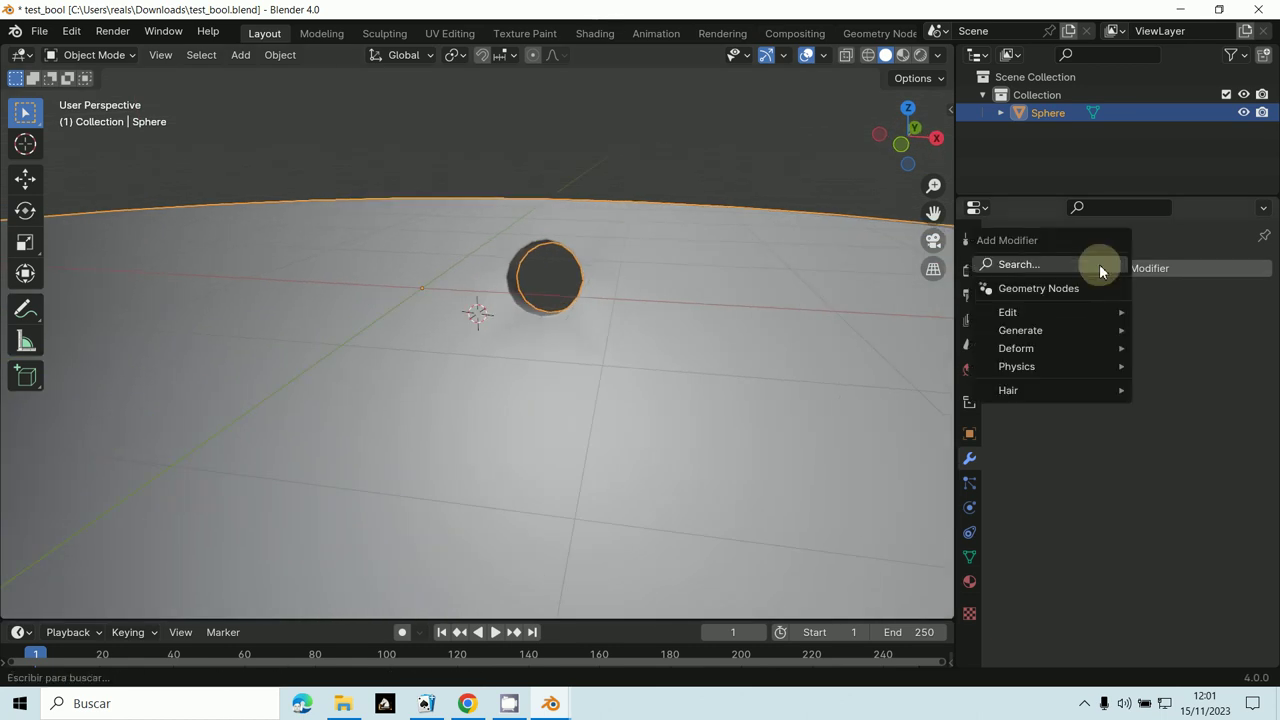
pyautogui.click(1023, 495)
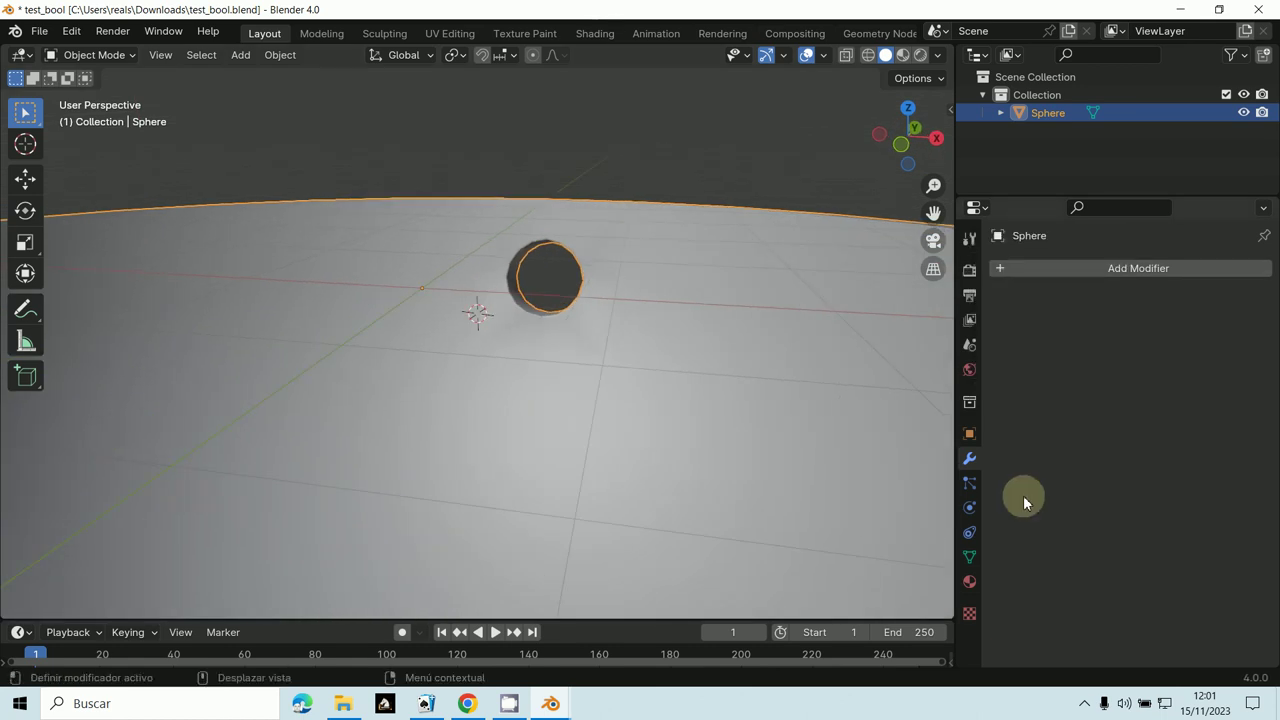
pyautogui.click(1020, 264)
pyautogui.click(1092, 271)
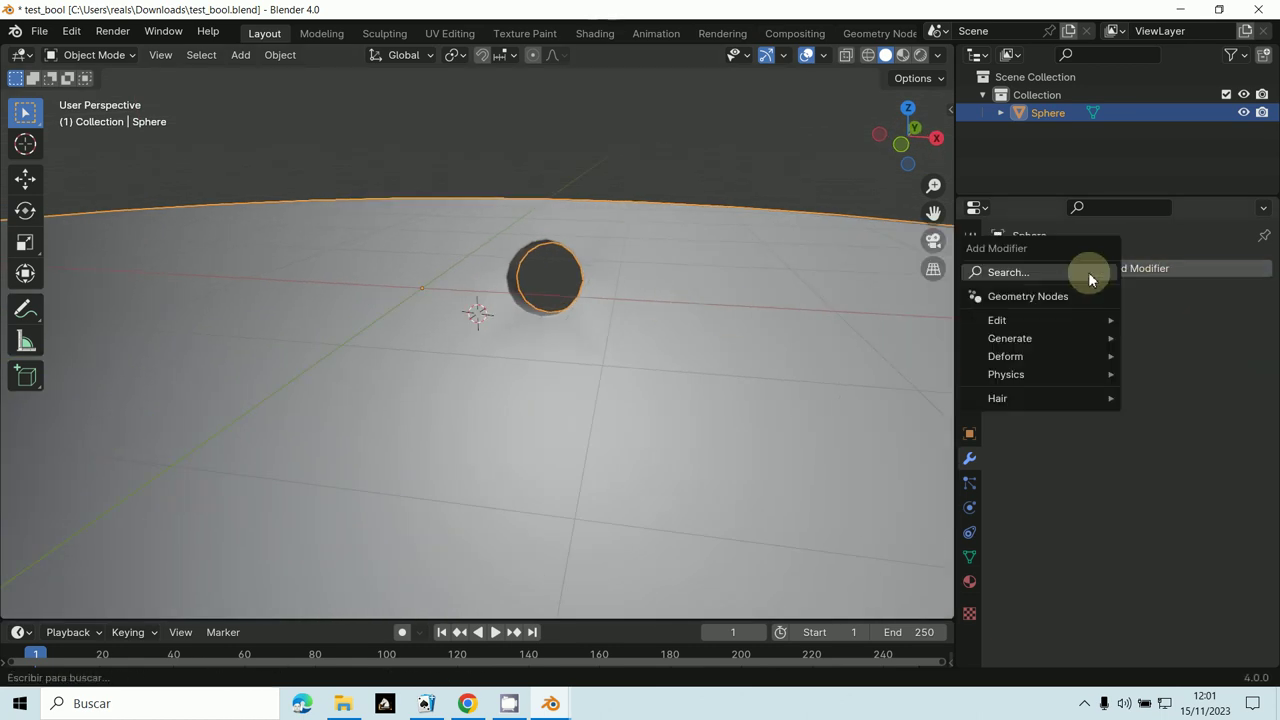
pyautogui.click(1088, 272)
pyautogui.click(1006, 542)
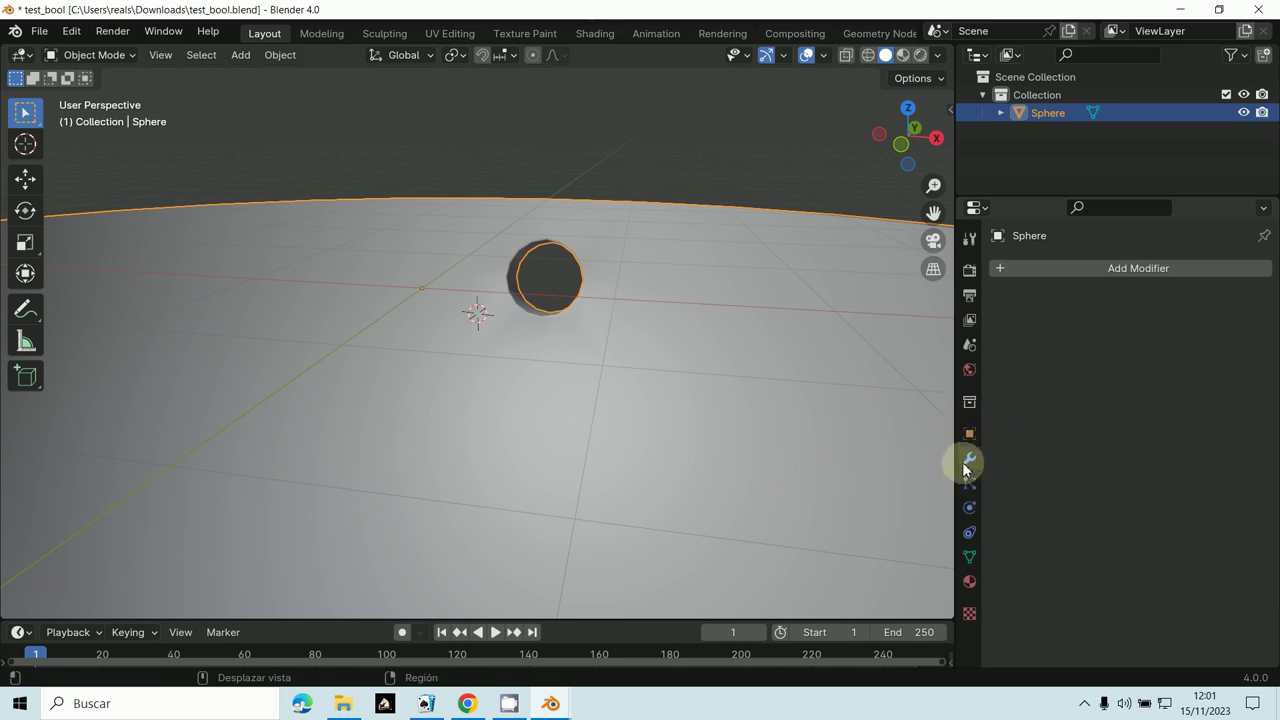
# Add a Bevel modifier to the half-bowl and set its segments to 2
pyautogui.click(1010, 270)
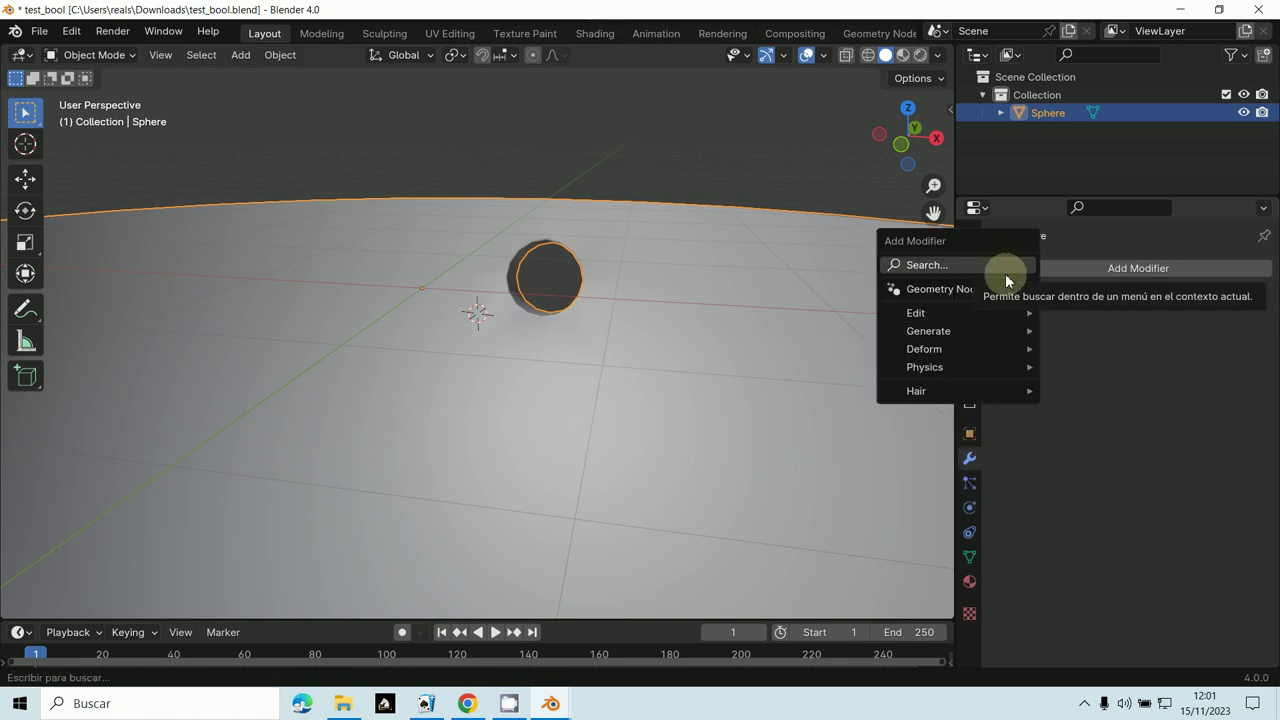
pyautogui.moveTo(985, 320)
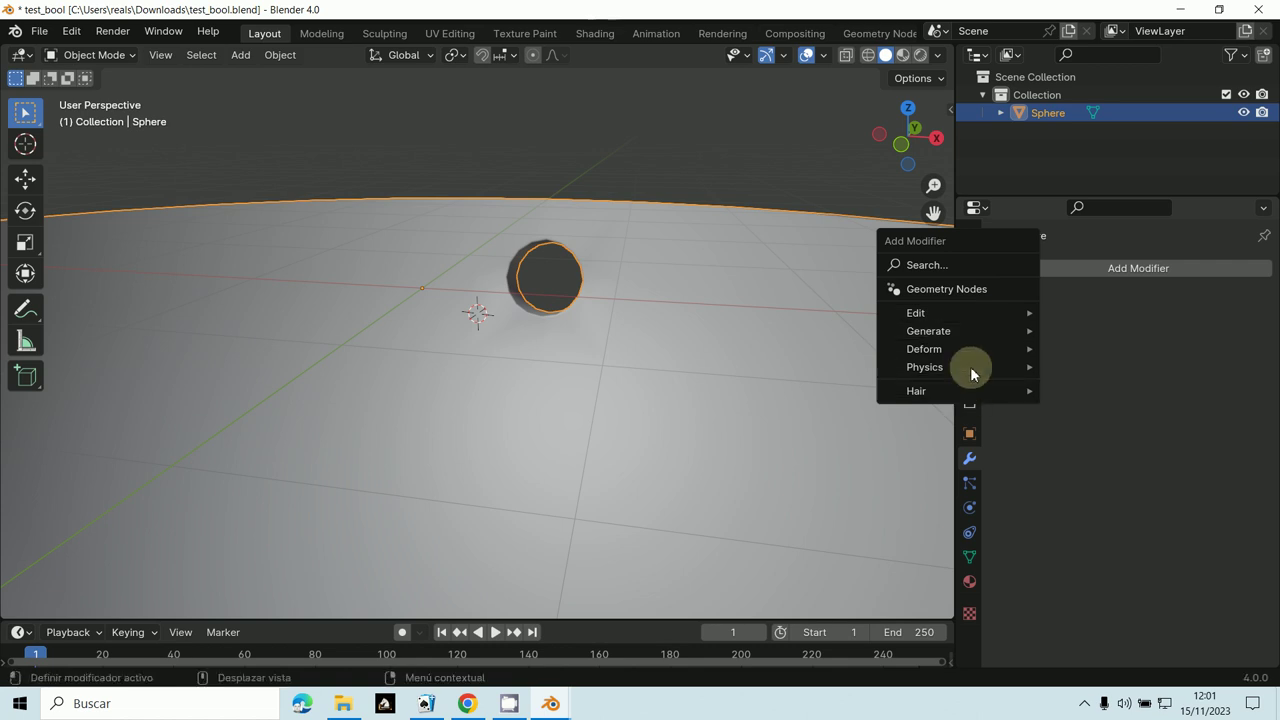
pyautogui.click(963, 270)
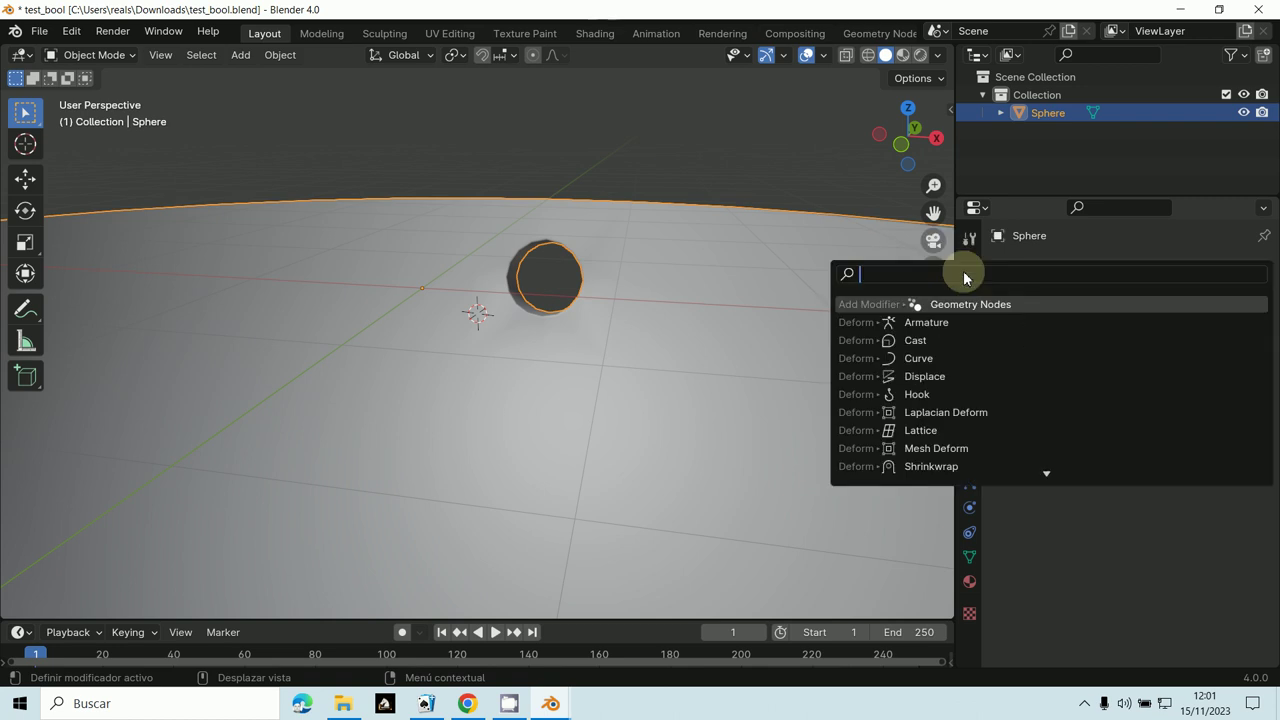
pyautogui.write('bevel')
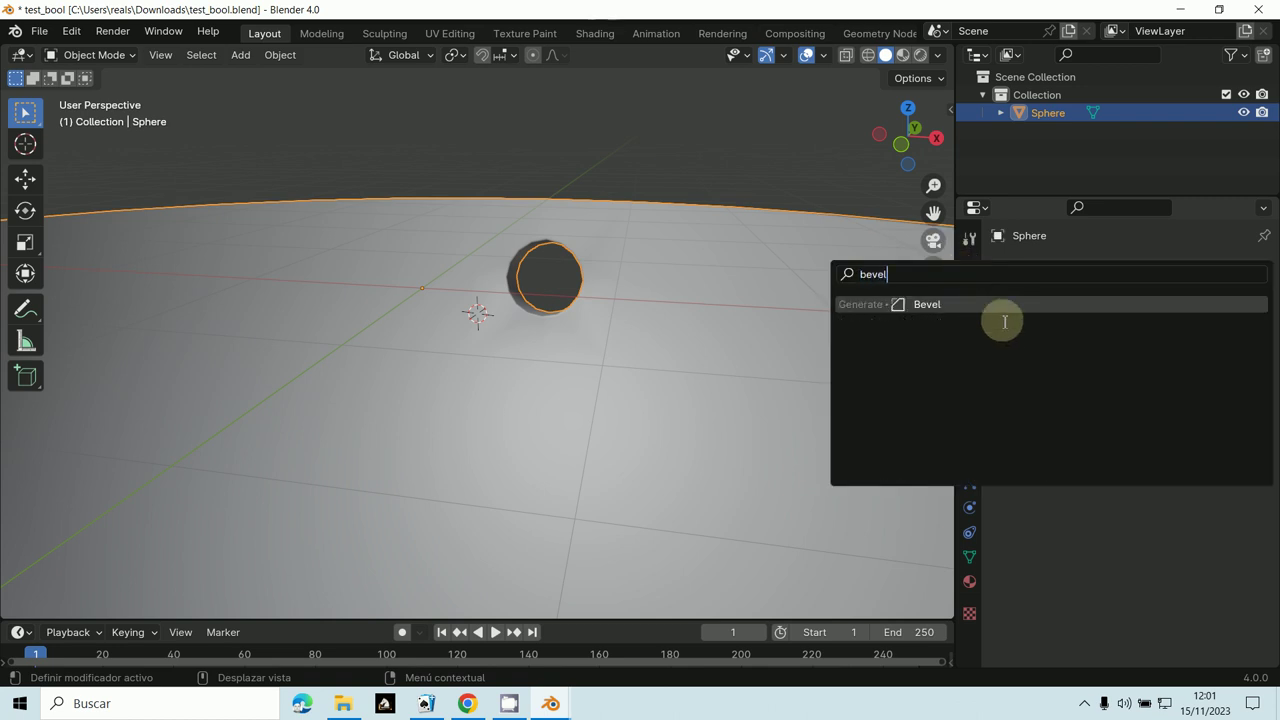
pyautogui.click(963, 304)
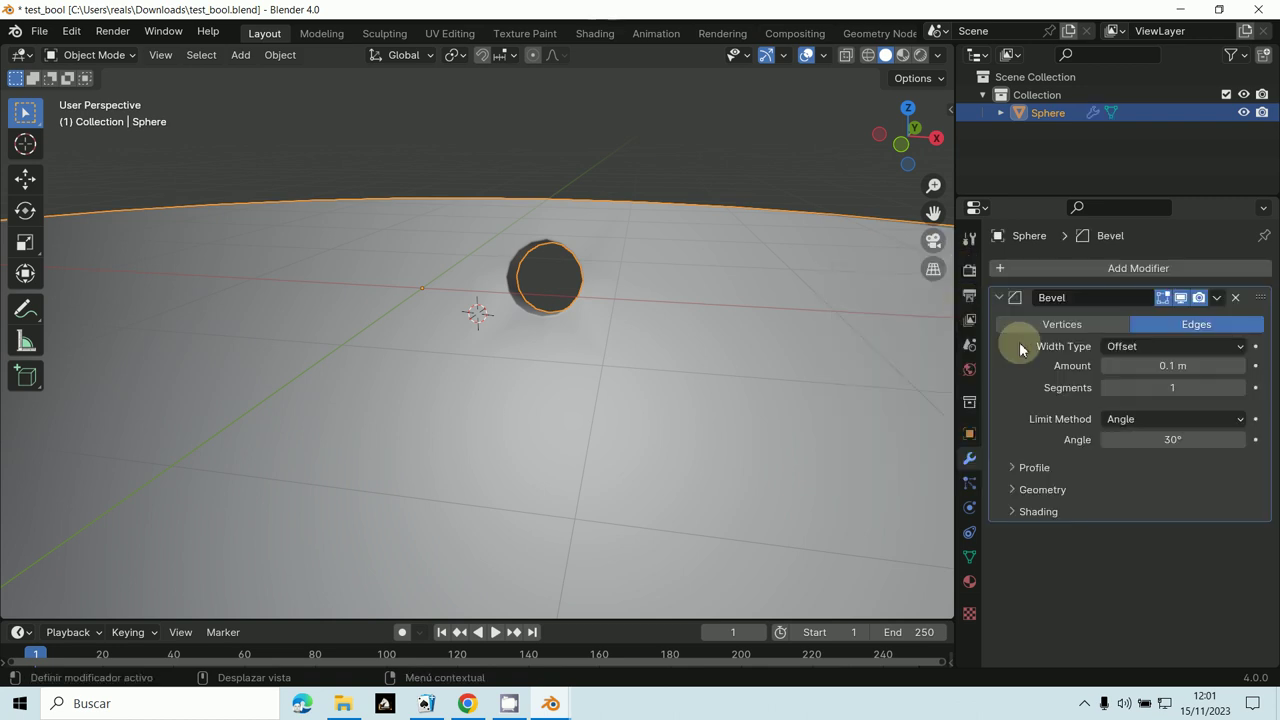
pyautogui.click(1240, 388)
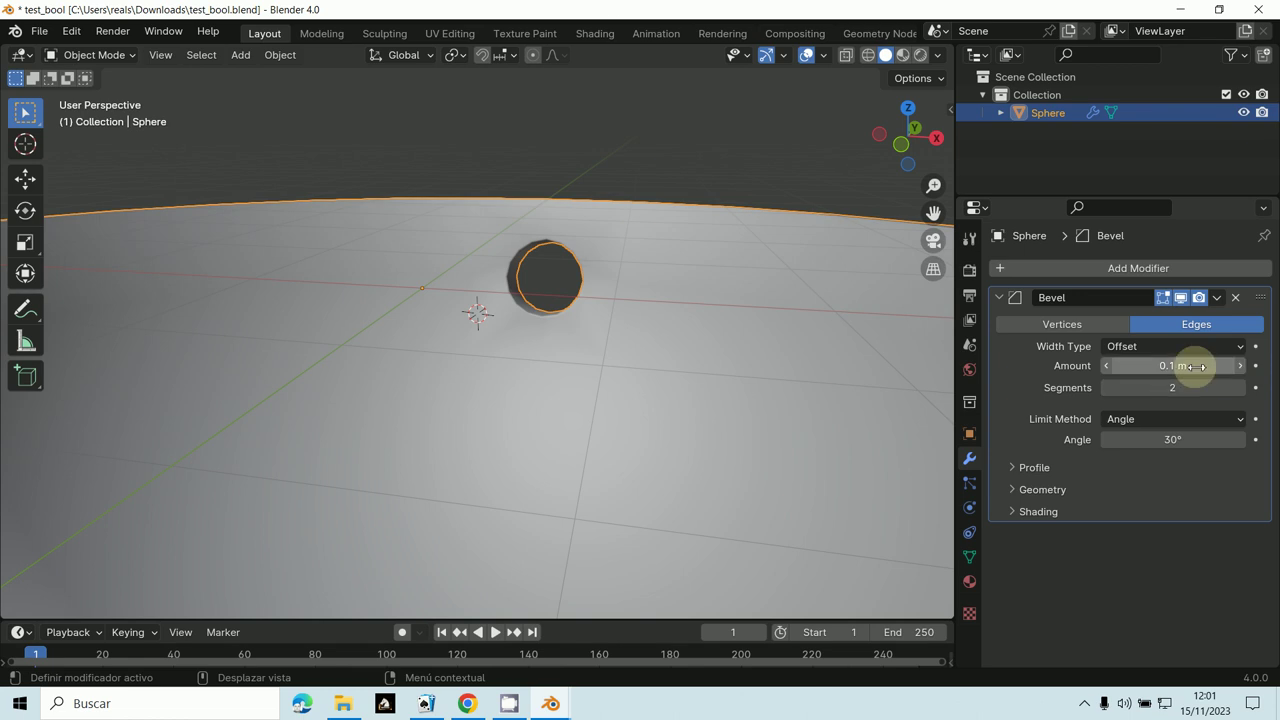
# Add a Subdivision Surface modifier to the half-bowl and inspect the smoothed hole from inside
pyautogui.click(92, 56)
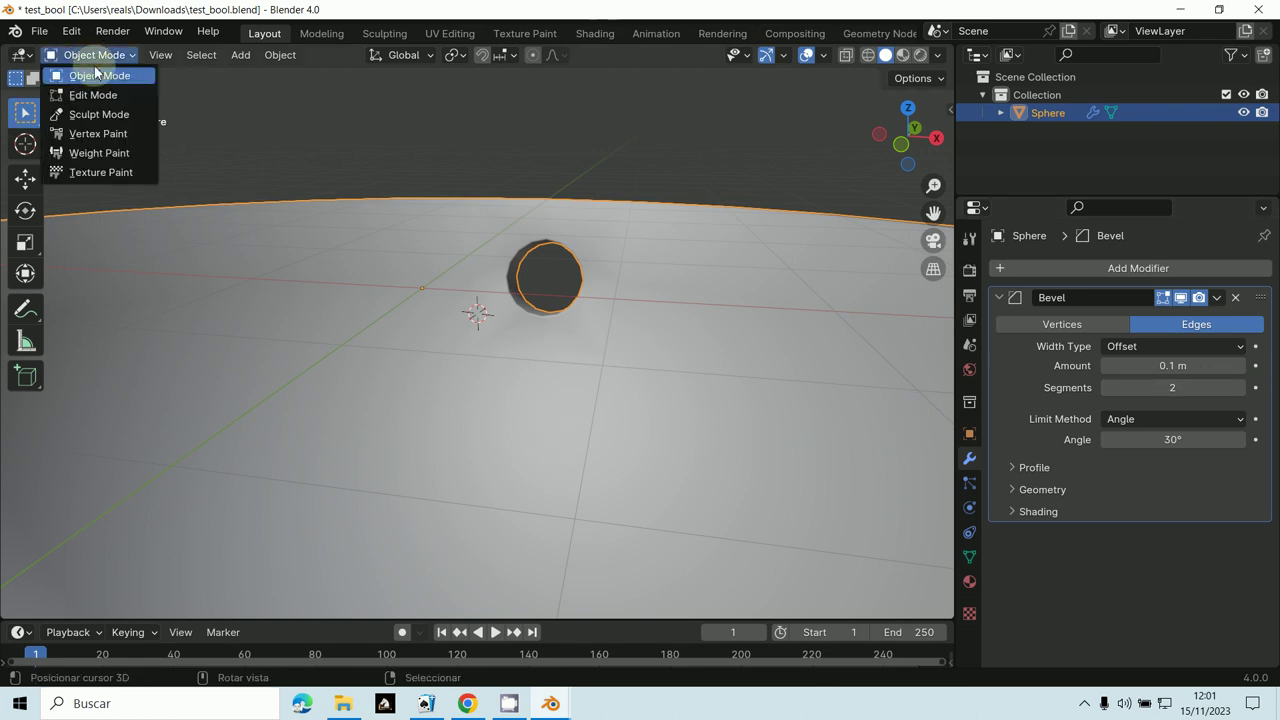
pyautogui.click(99, 77)
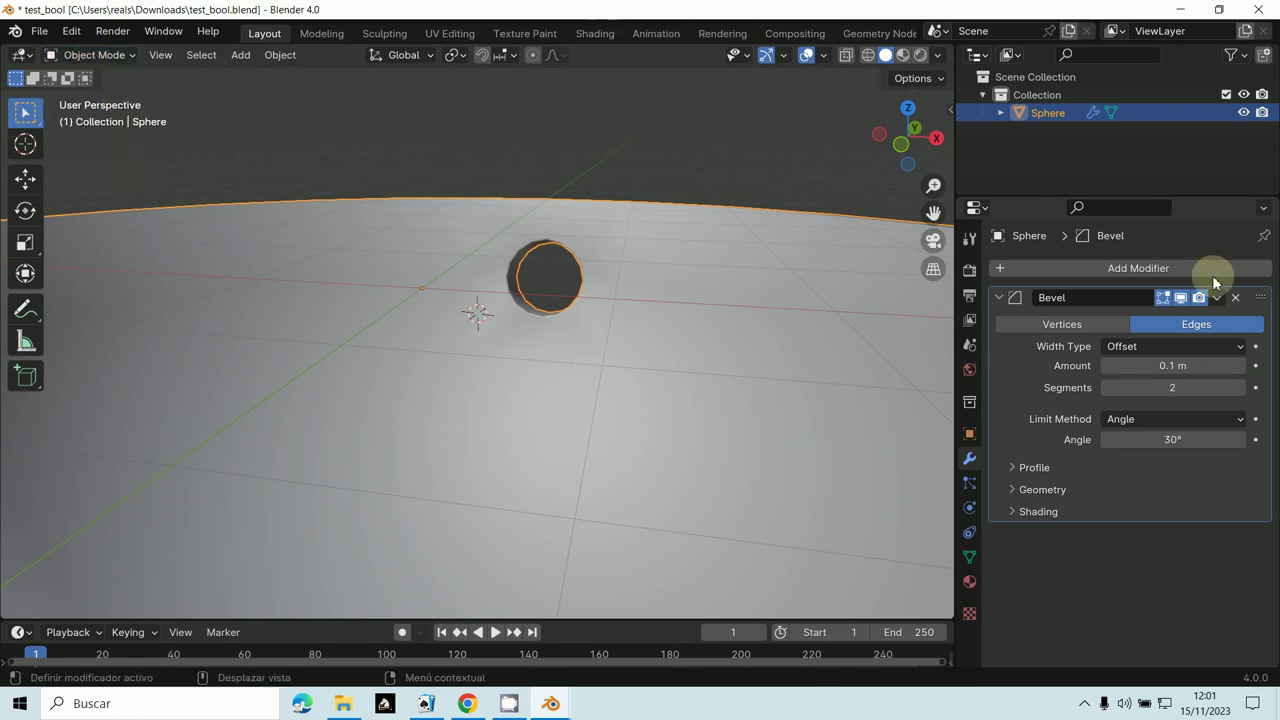
pyautogui.click(1092, 268)
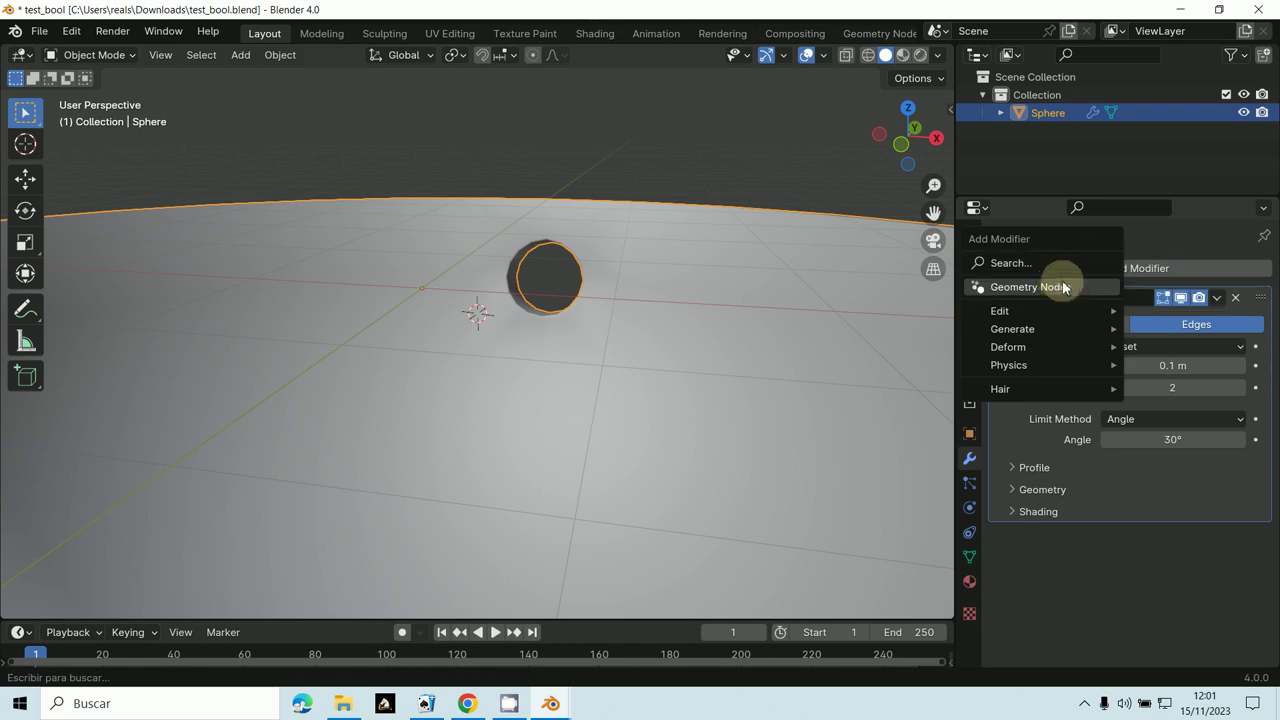
pyautogui.click(1050, 263)
pyautogui.write('sub')
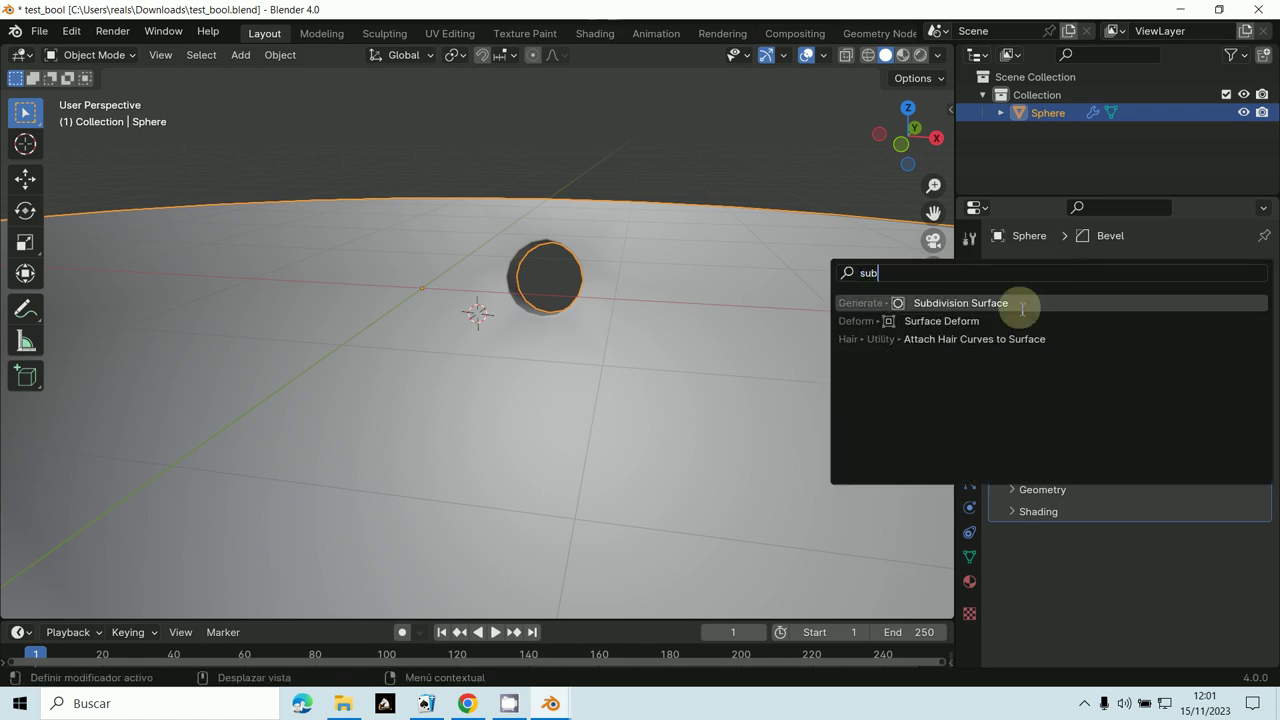
pyautogui.click(1022, 305)
pyautogui.scroll(4, 711, 385)
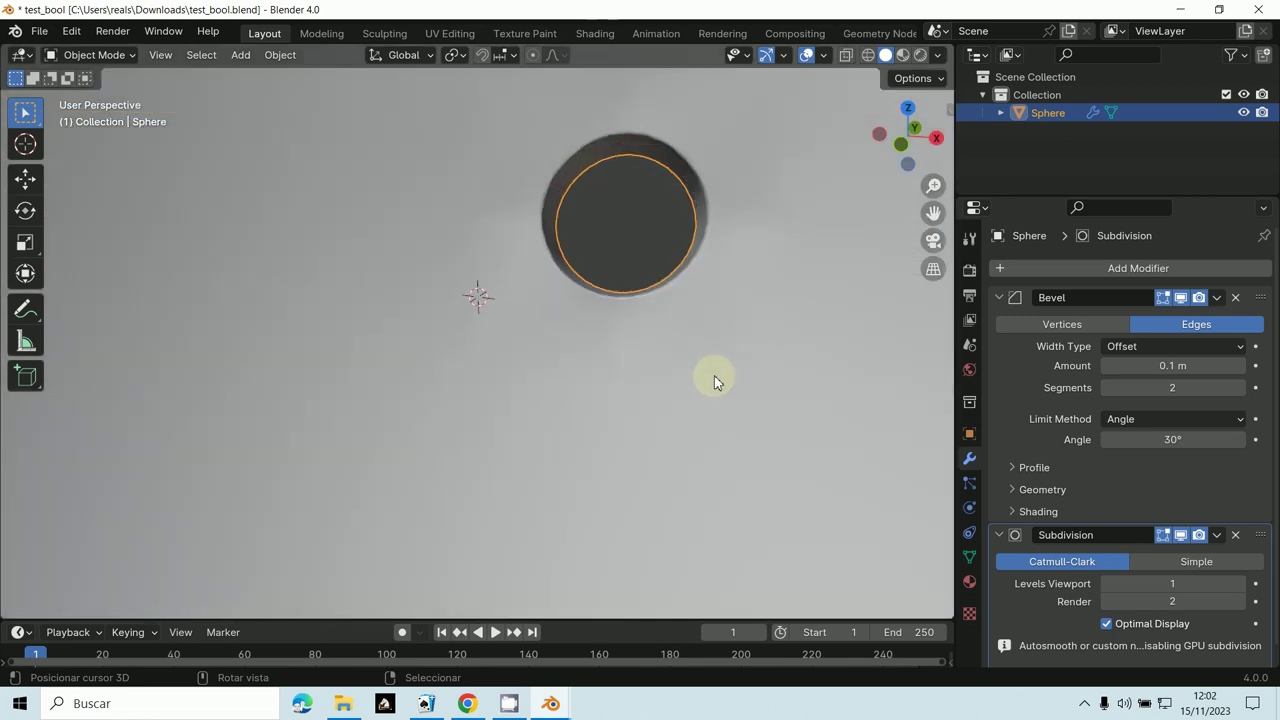
pyautogui.moveTo(714, 381); pyautogui.dragTo(637, 272, button='middle')
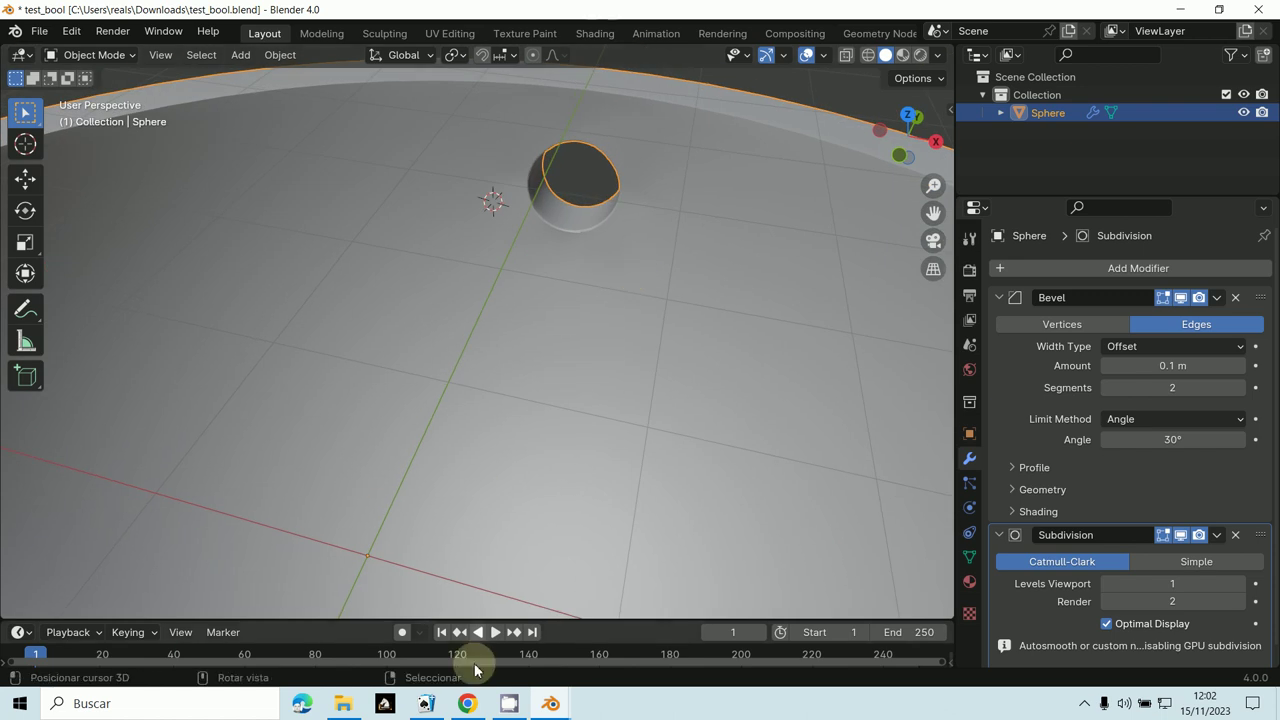
pyautogui.click(509, 703)
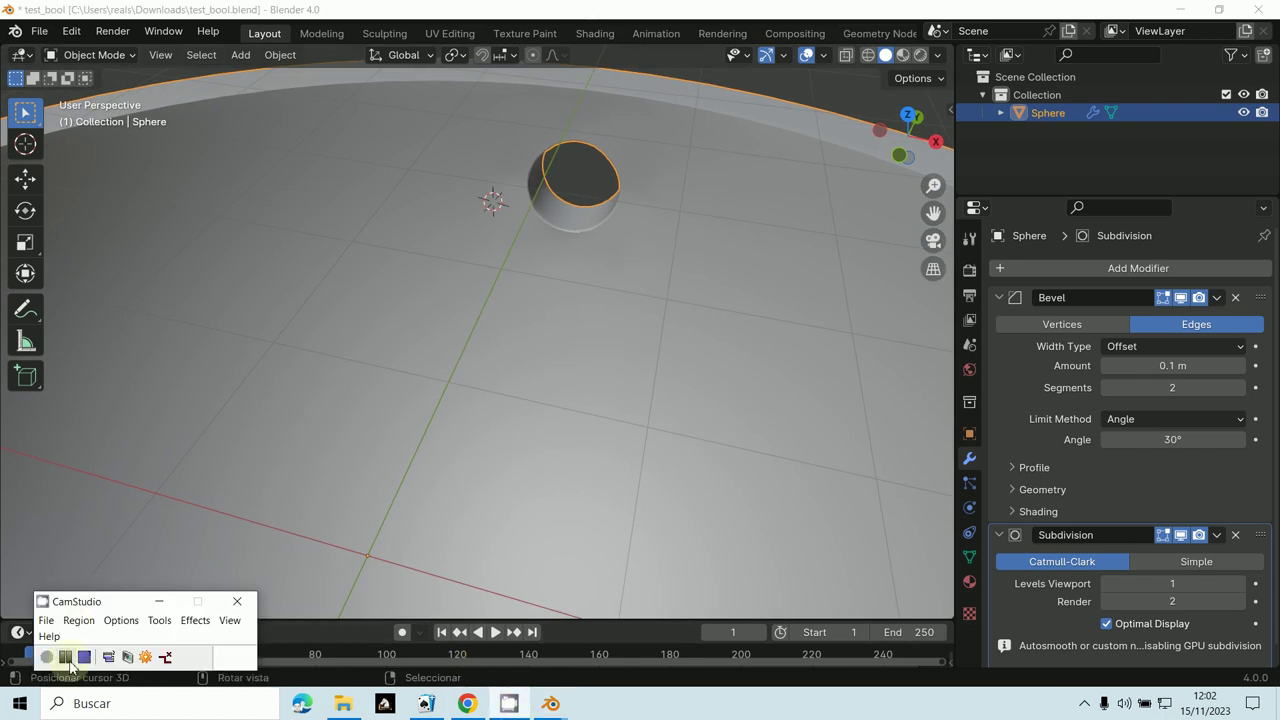